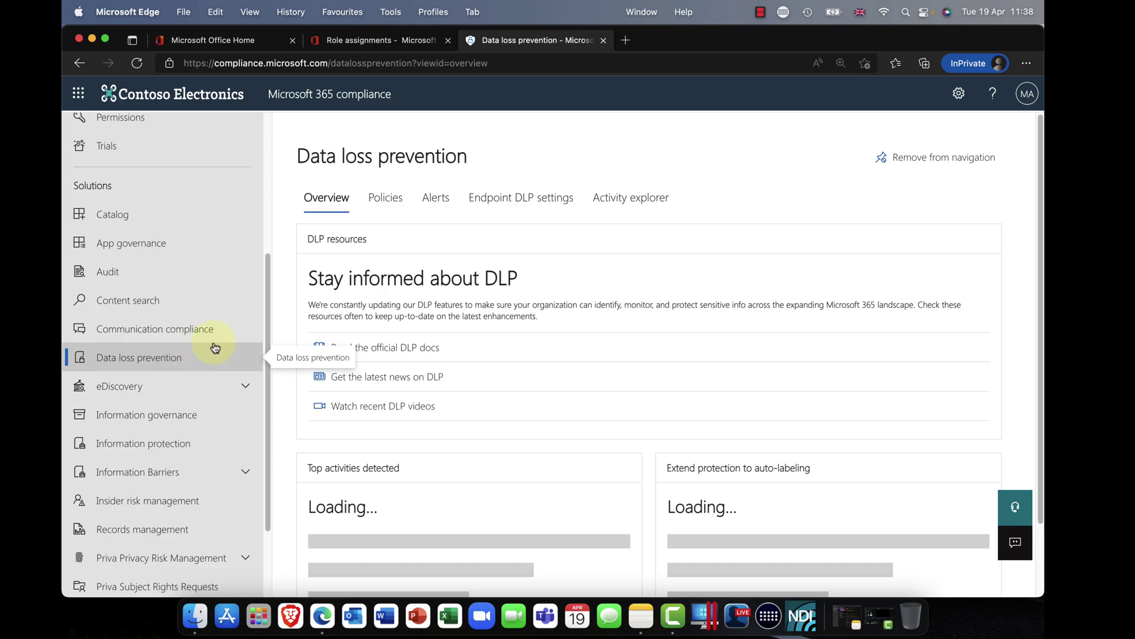
scroll(641, 320, down, 3)
scroll(637, 322, up, 2)
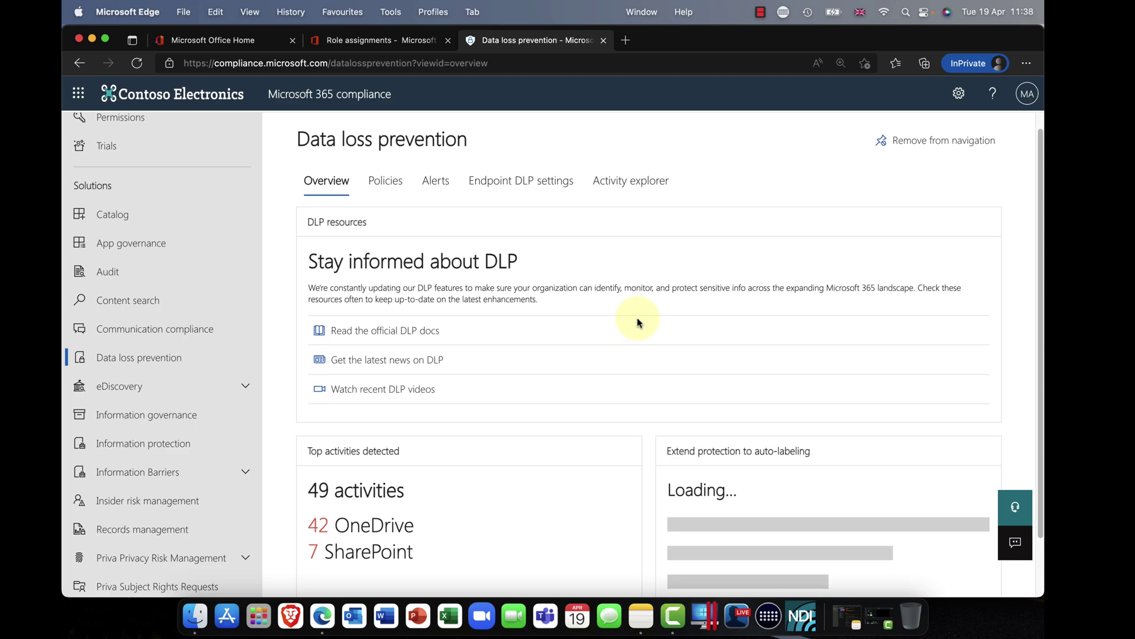
scroll(637, 322, down, 2)
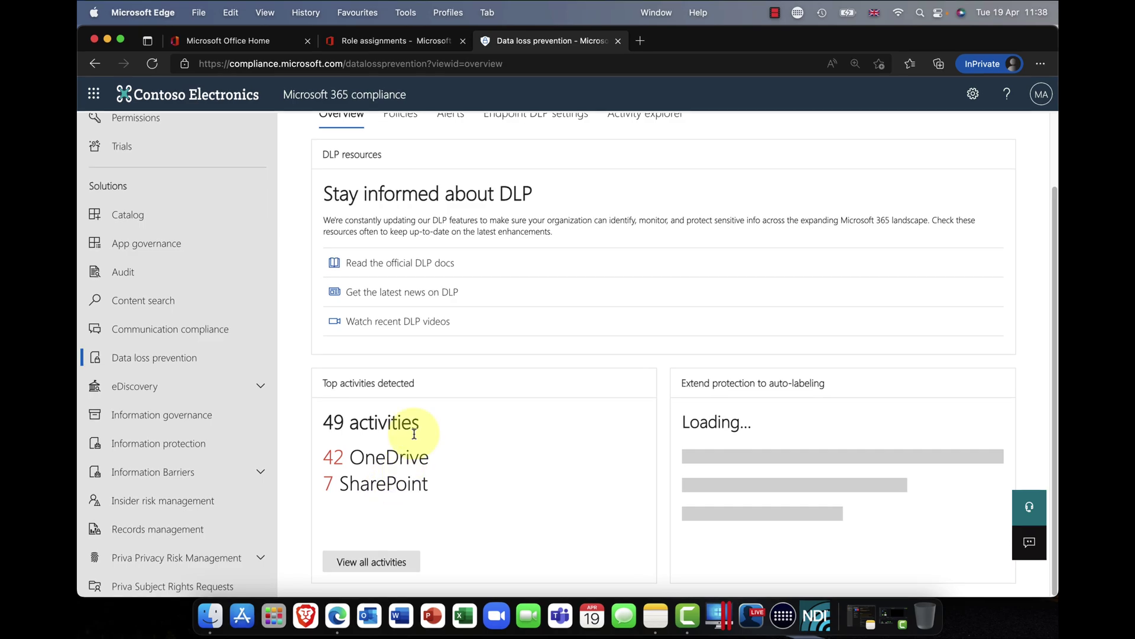
scroll(414, 433, up, 3)
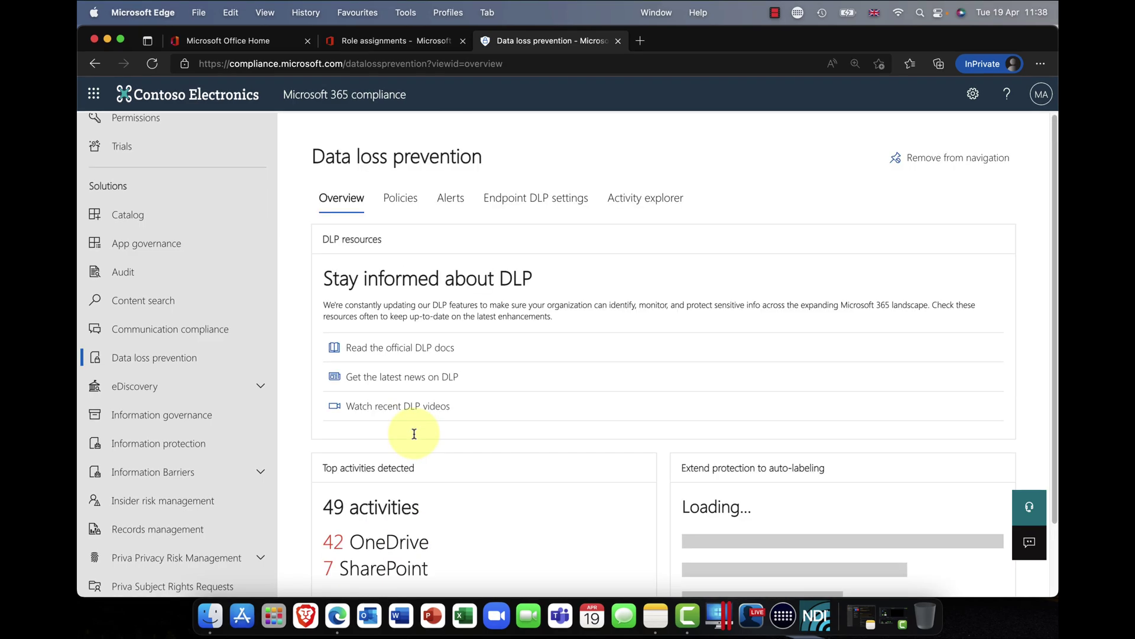
Look through the Policies, Endpoint DLP settings and Activity explorer tabs, ending on the Policies list
click(393, 199)
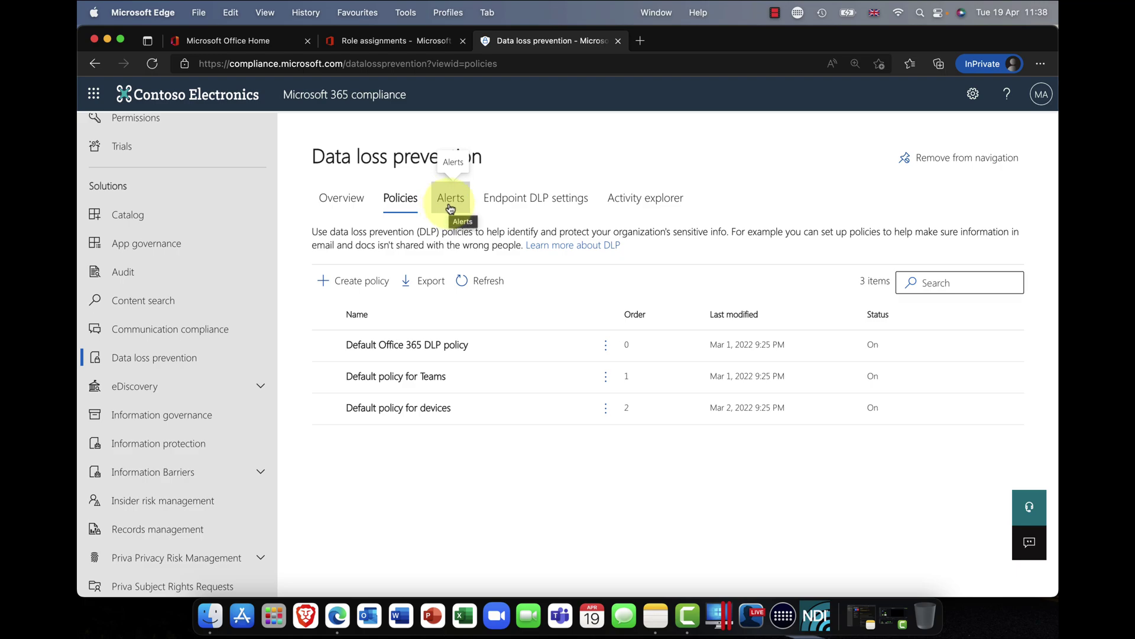
click(524, 205)
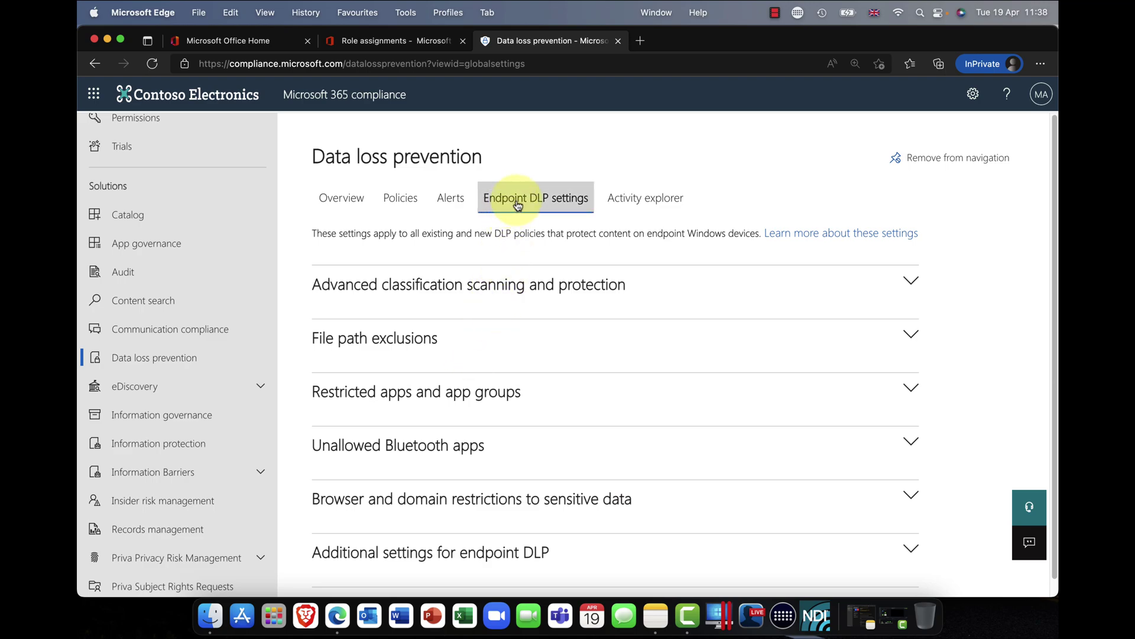
click(610, 196)
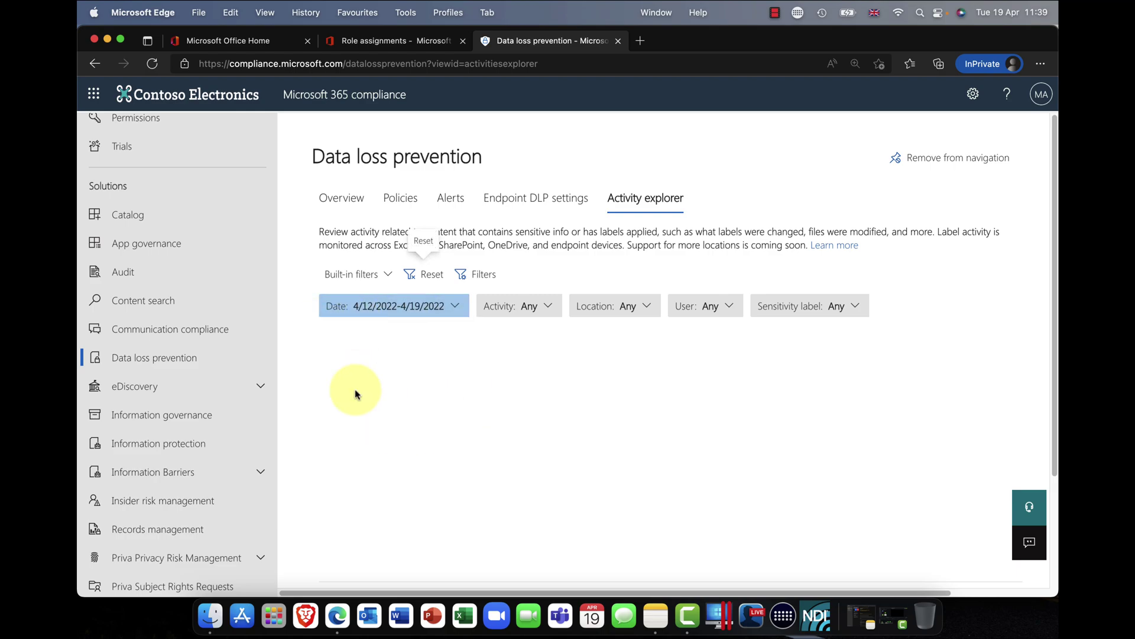
click(397, 203)
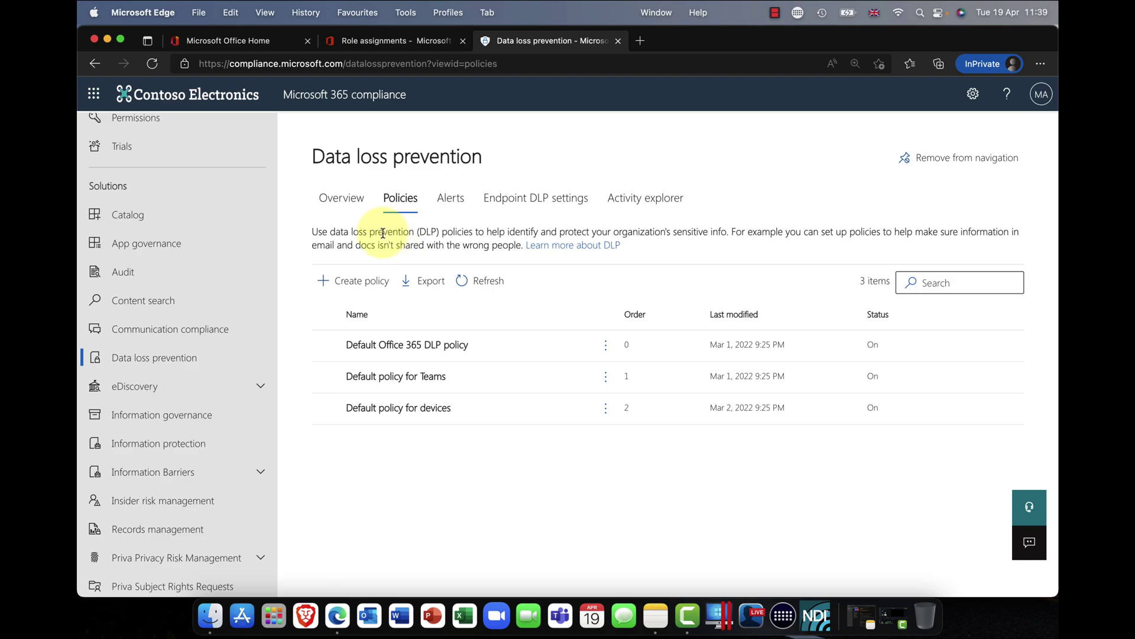
Start a new DLP policy and browse the Financial, Medical and health, Privacy, Custom and Enhanced template categories
click(361, 283)
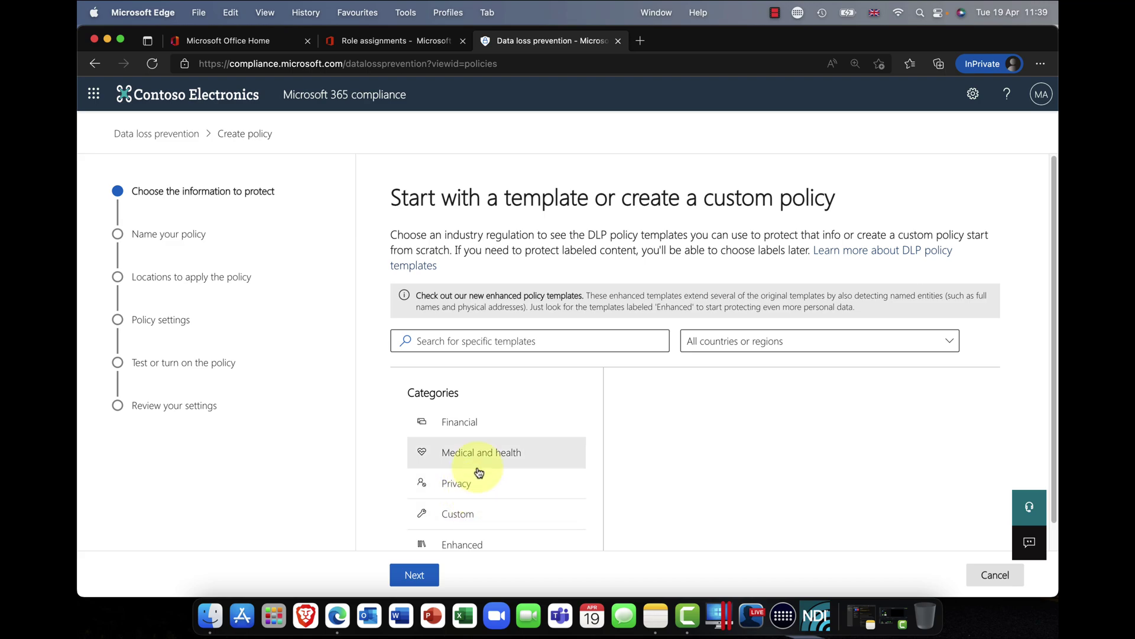
click(475, 421)
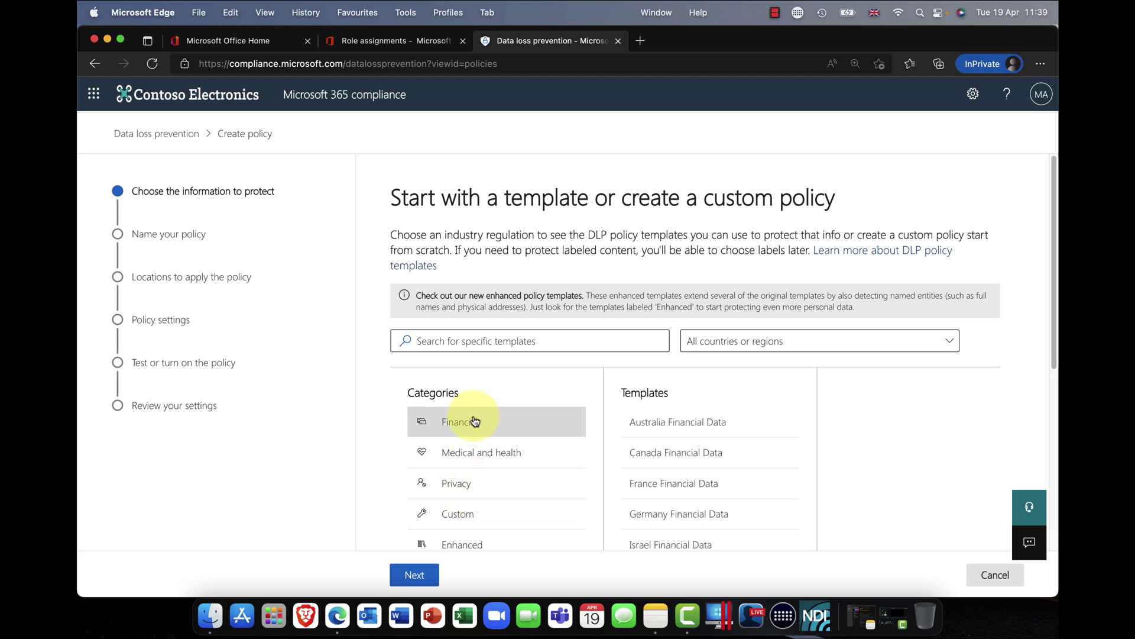
click(476, 459)
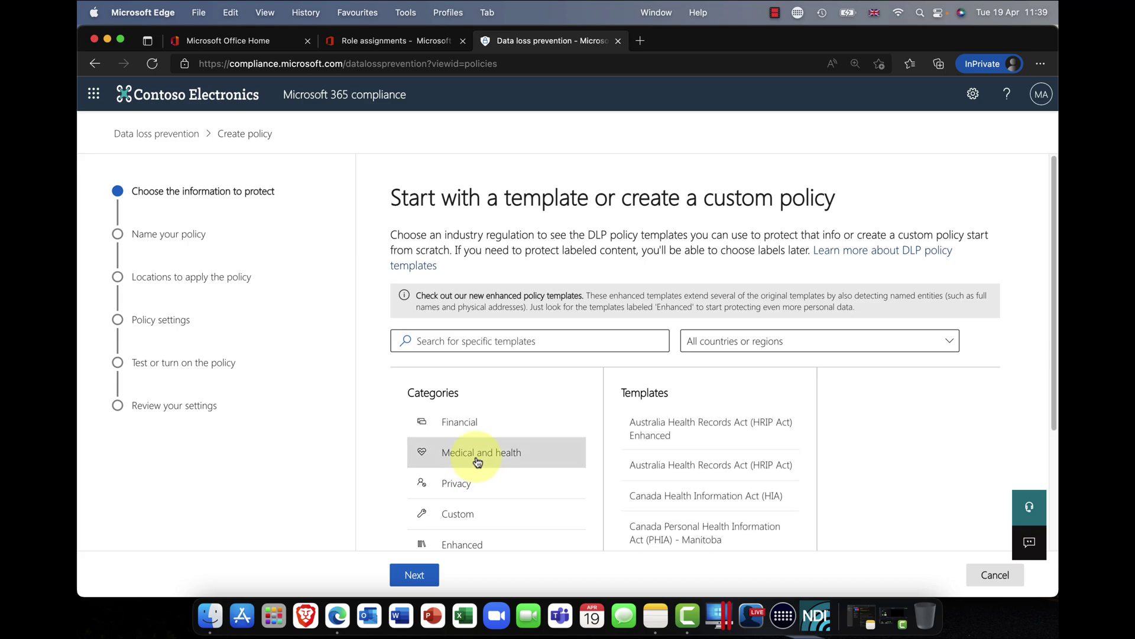
click(463, 483)
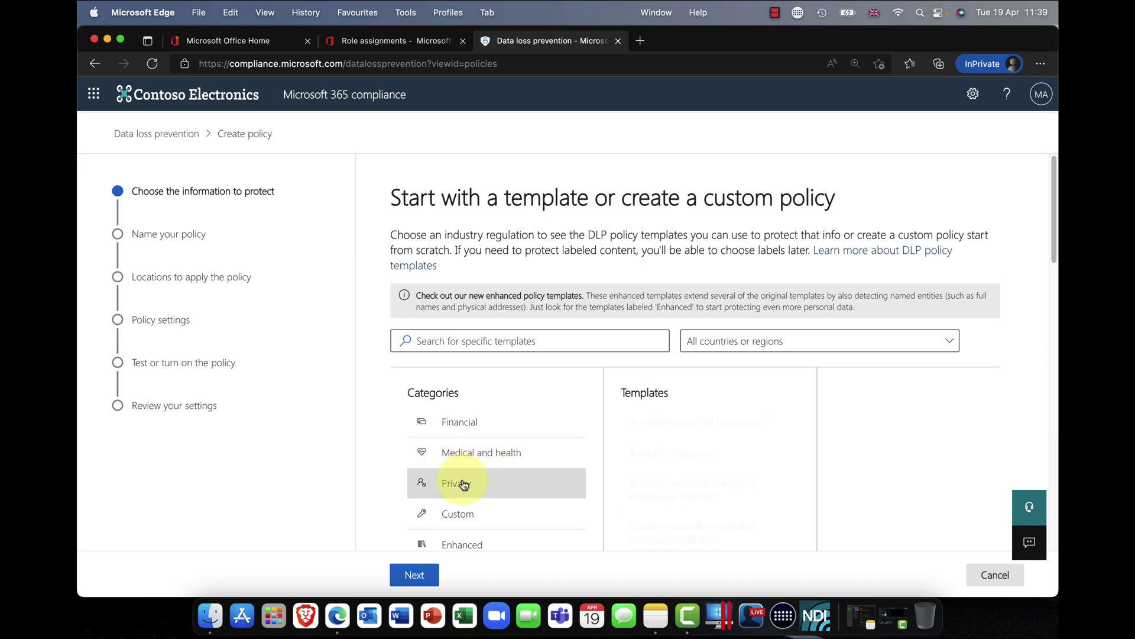
click(467, 515)
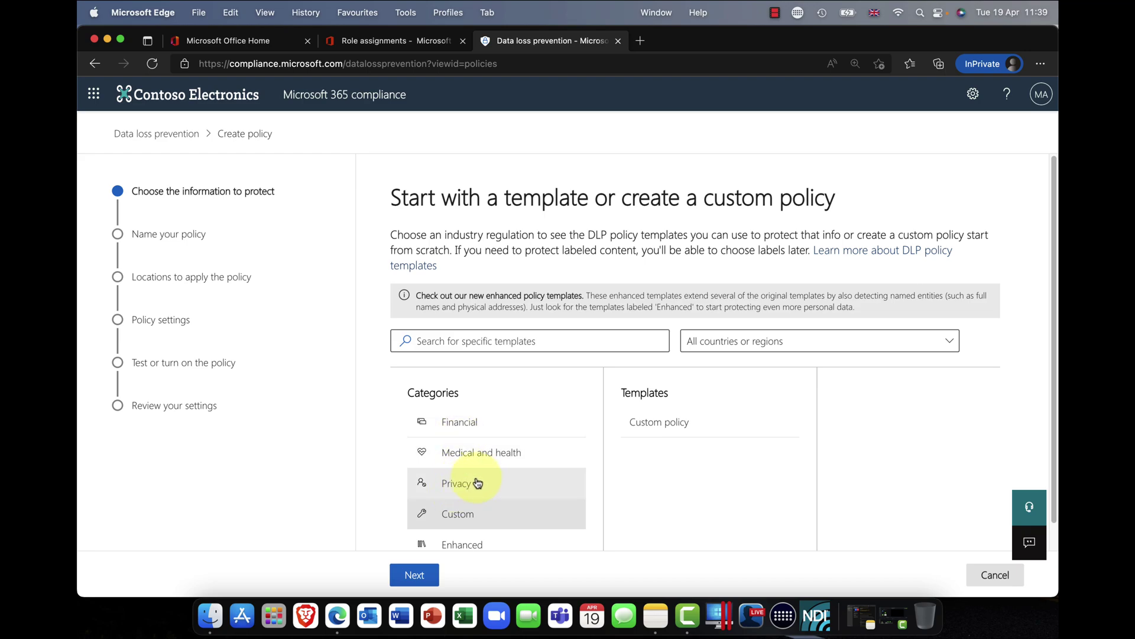
scroll(474, 494, down, 1)
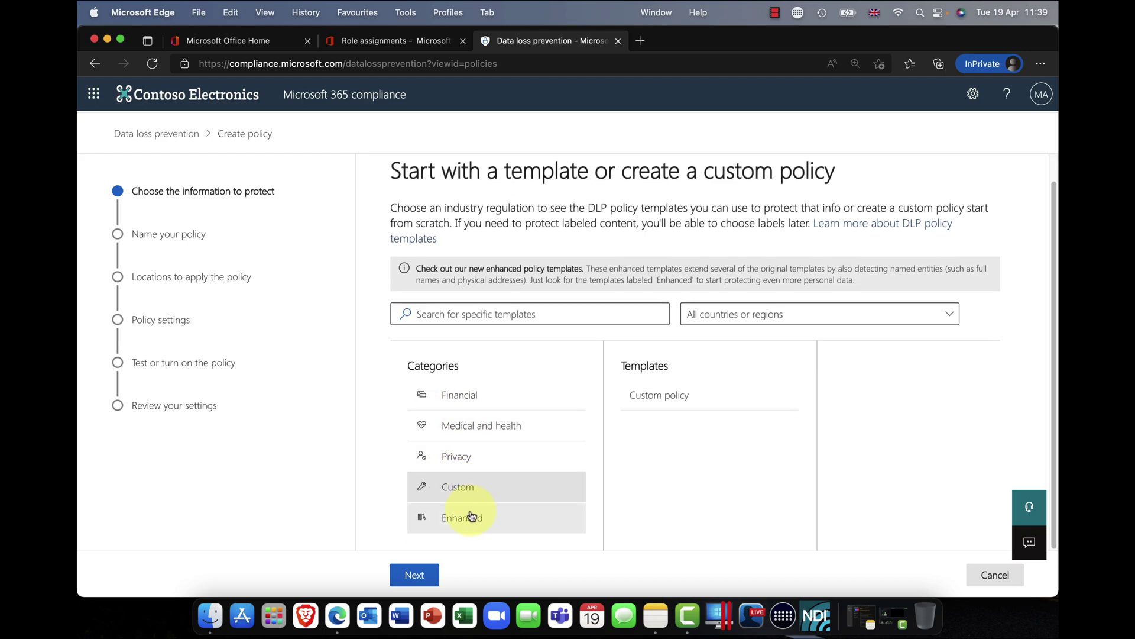
click(474, 514)
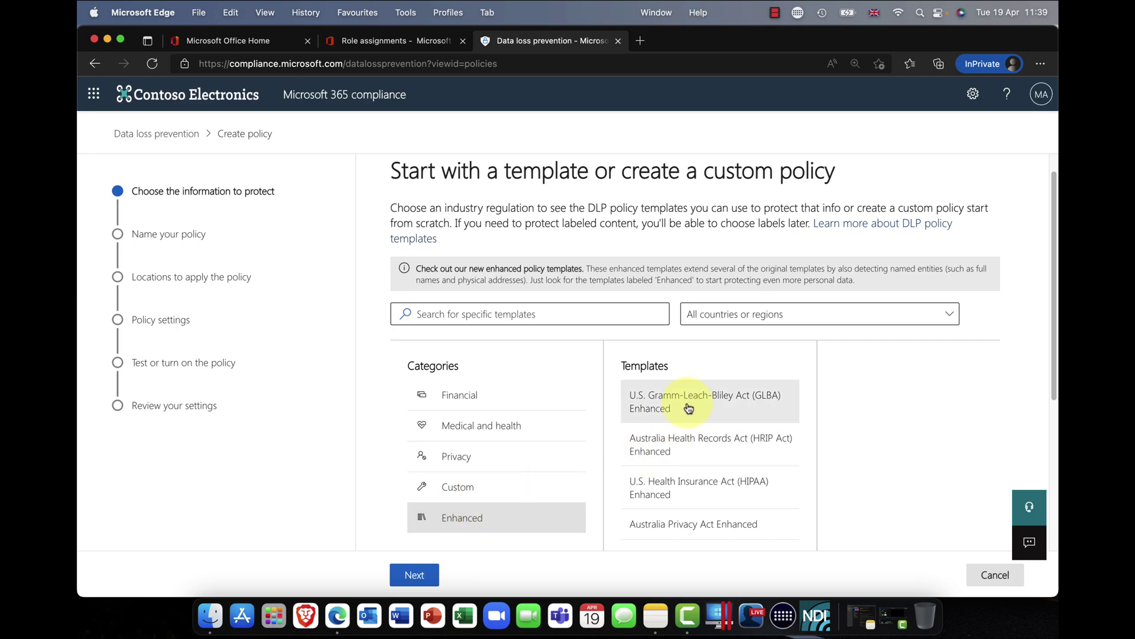
scroll(677, 482, down, 4)
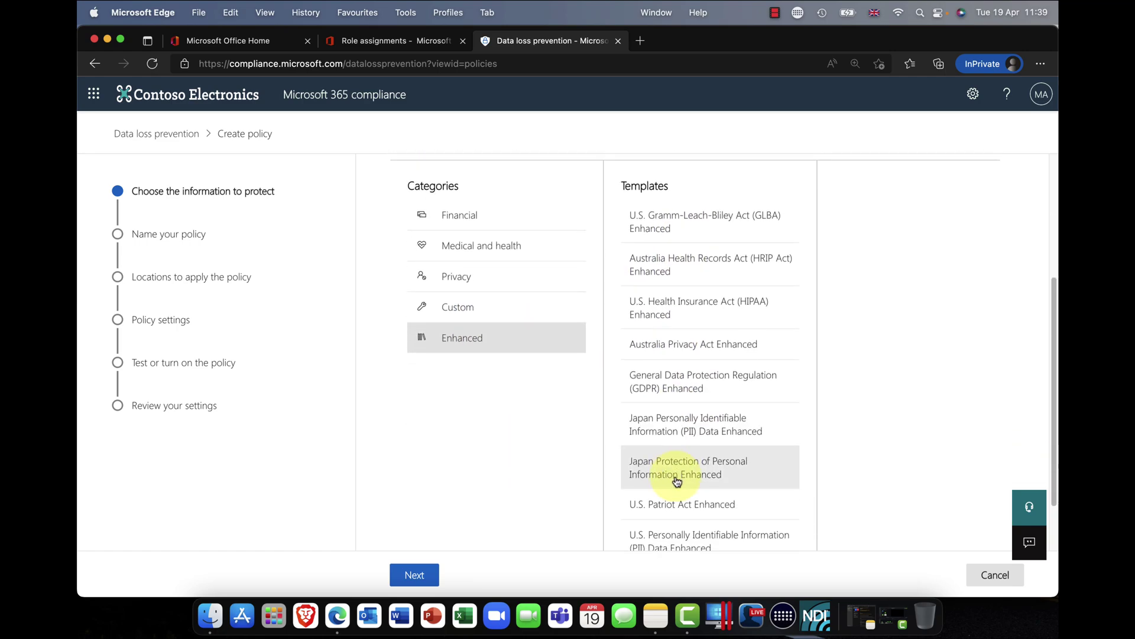
scroll(677, 482, up, 3)
scroll(677, 482, up, 2)
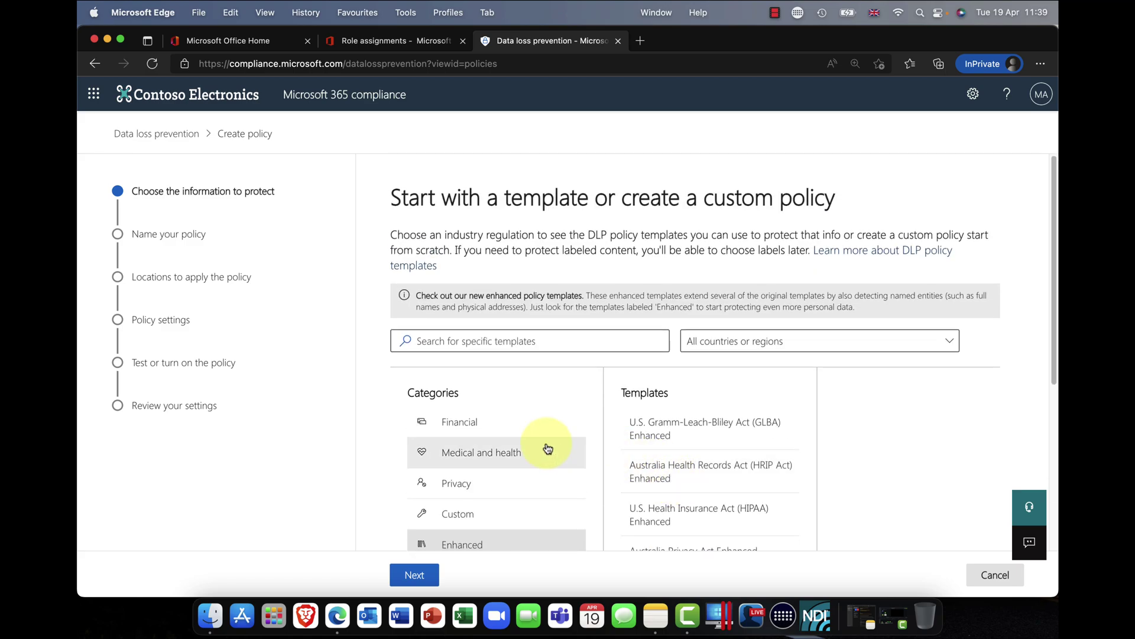
click(453, 429)
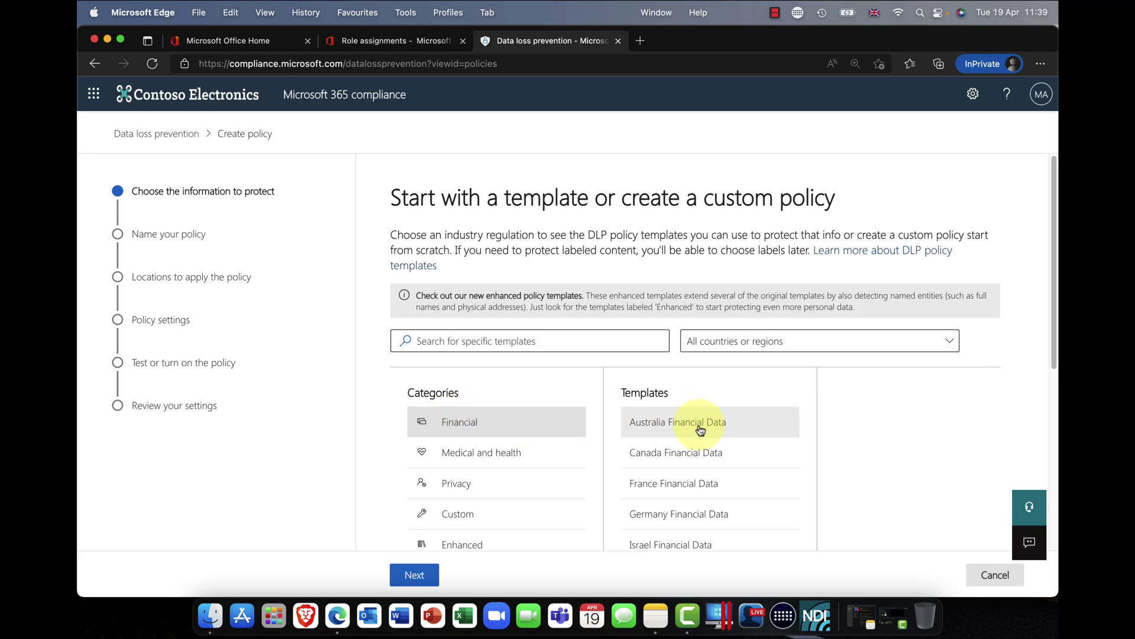
Pick the U.K. Financial Data template, review its Credit Card and EU Debit Card info types, and continue
scroll(700, 431, down, 1)
scroll(699, 432, down, 5)
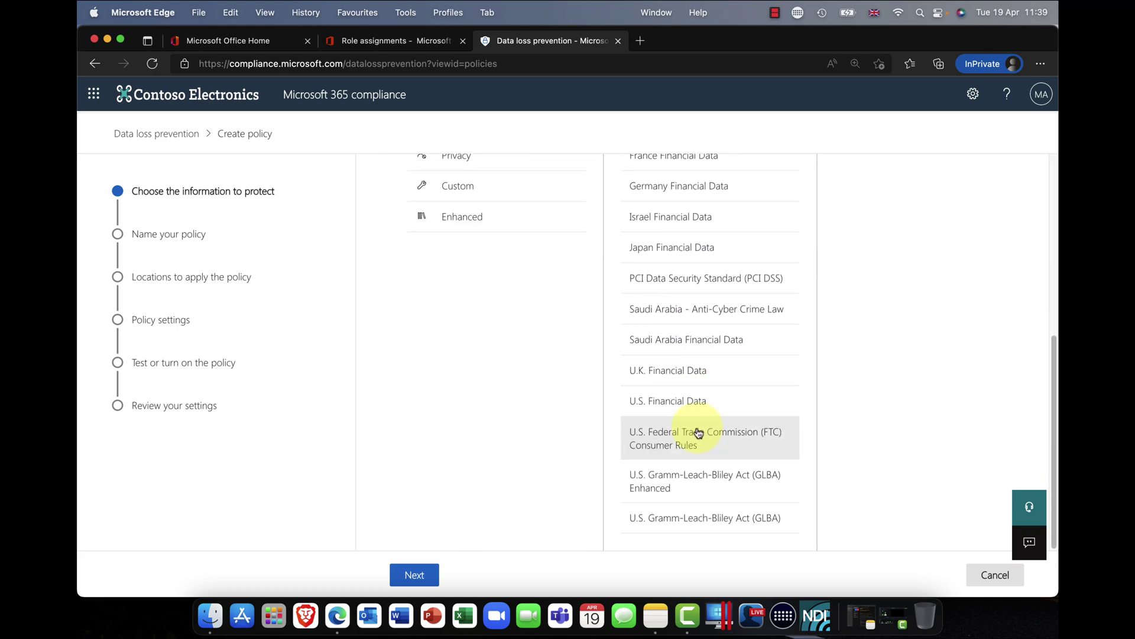
click(653, 371)
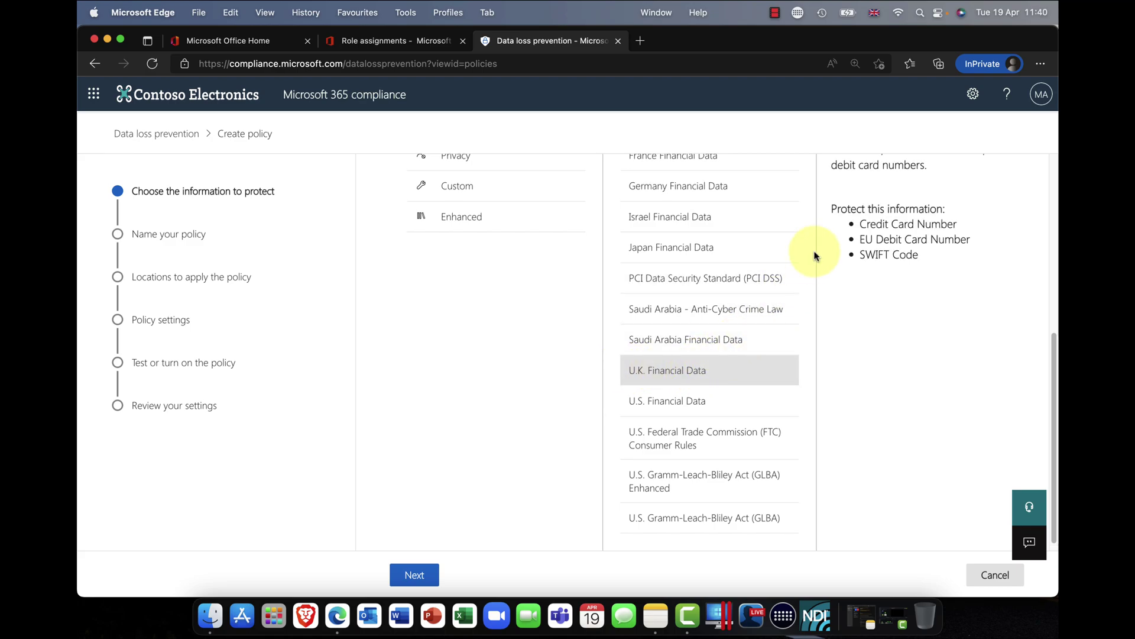
drag(860, 222, 972, 228)
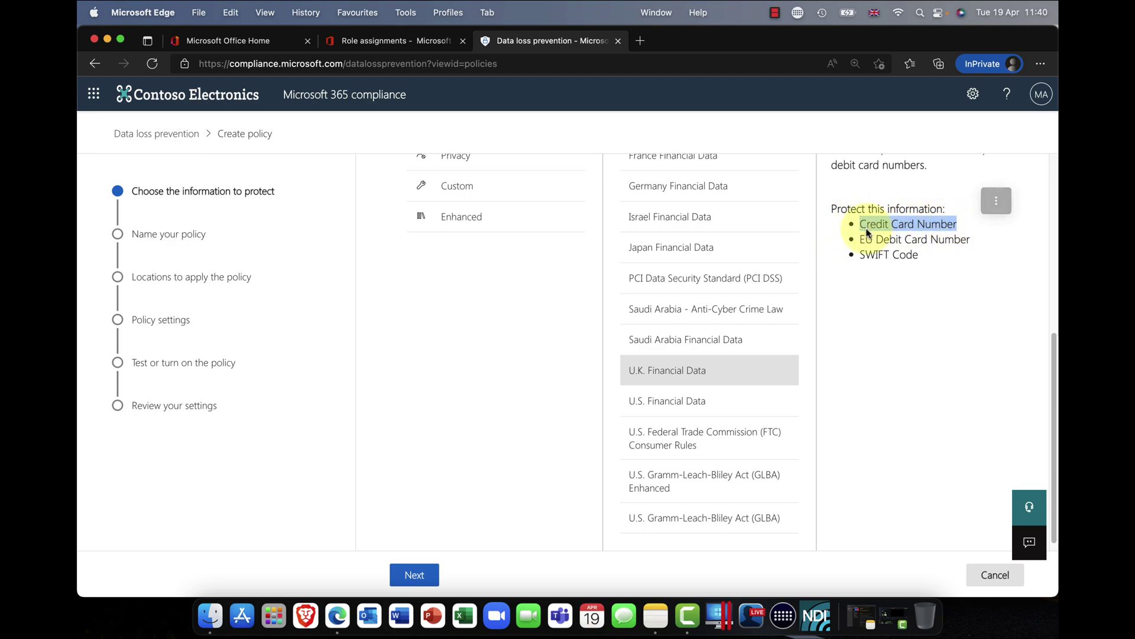
drag(859, 240, 977, 243)
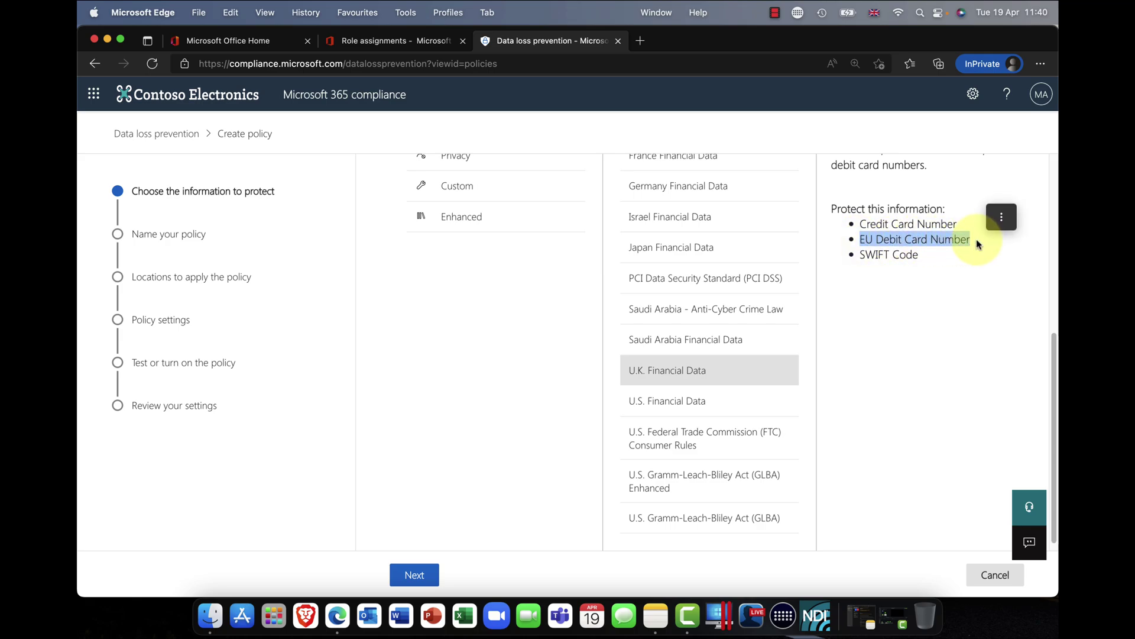
click(895, 256)
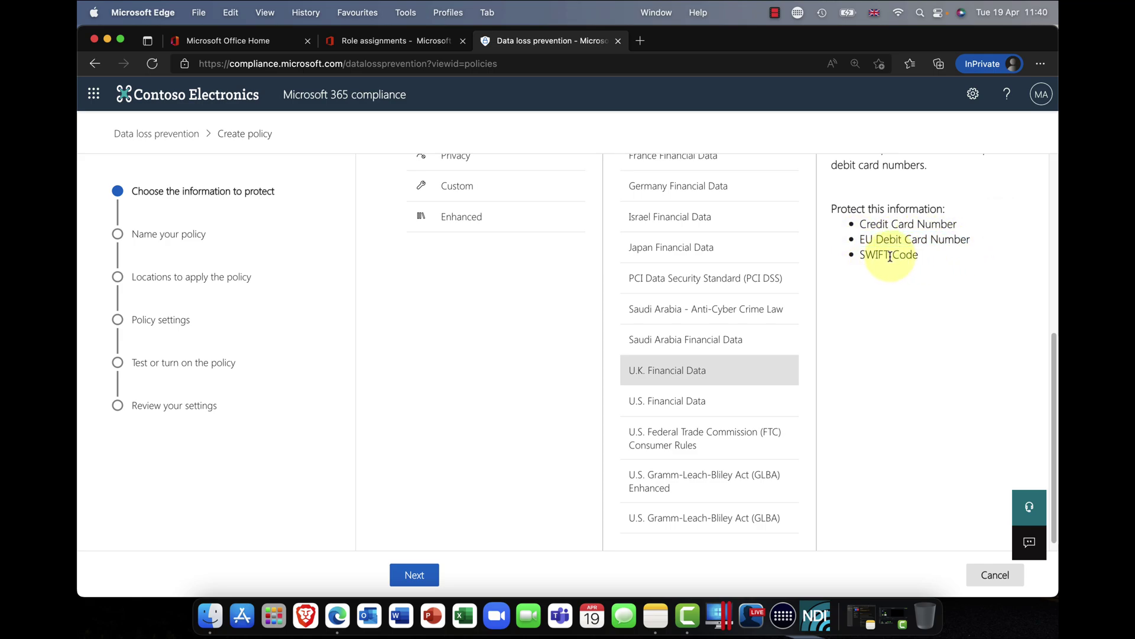
click(413, 583)
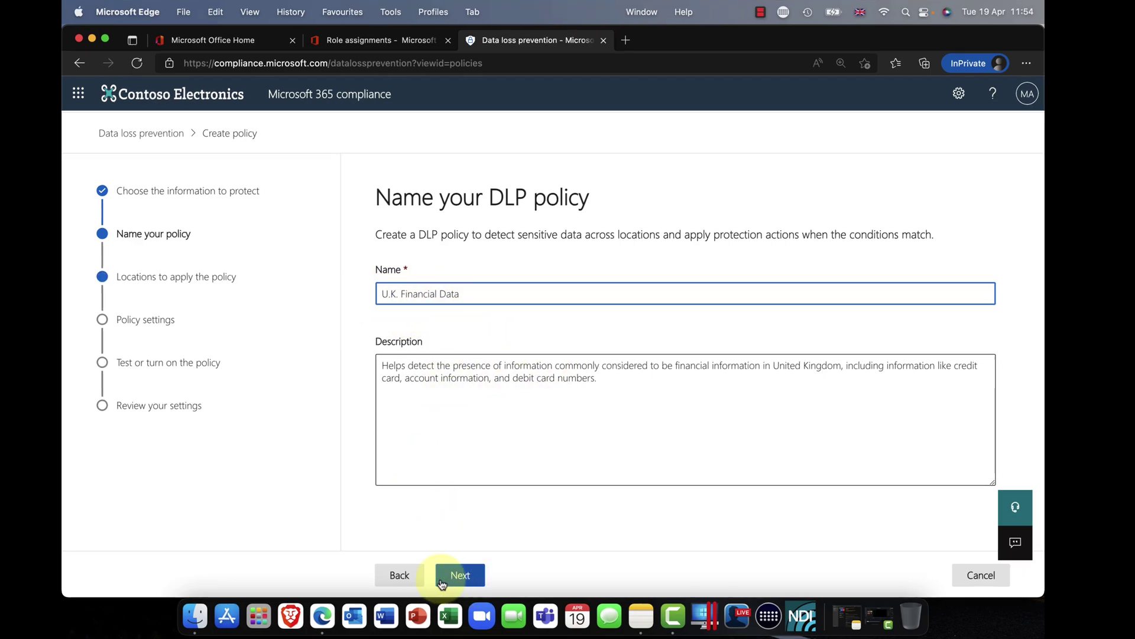
Keep the default policy name and set On-premises repositories to Off among the policy locations
click(475, 576)
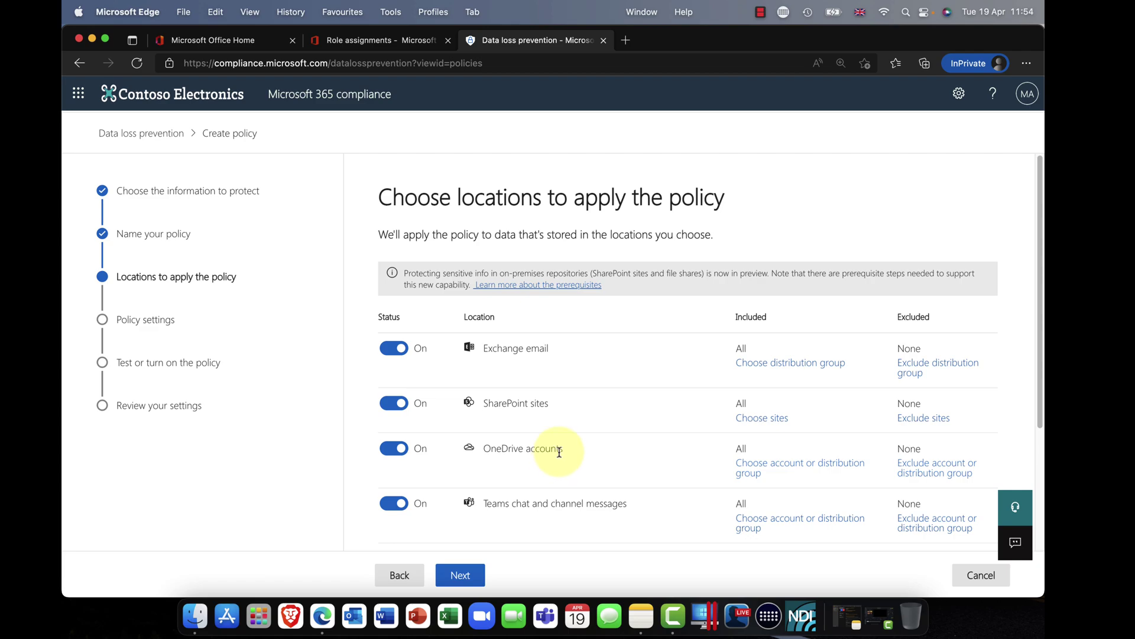
double_click(739, 349)
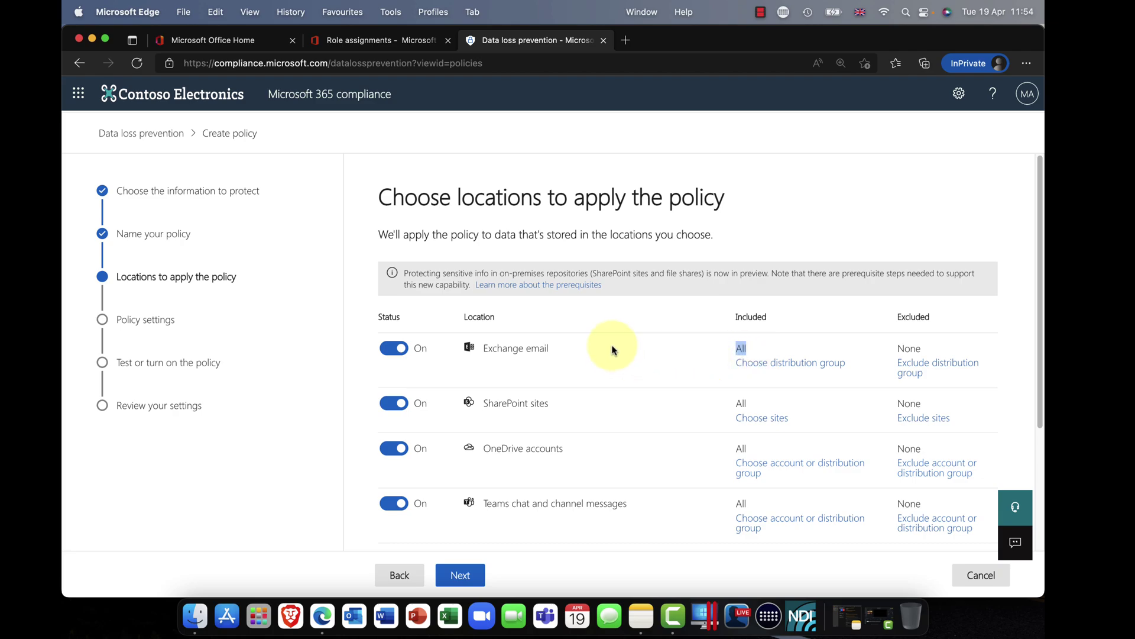
click(668, 343)
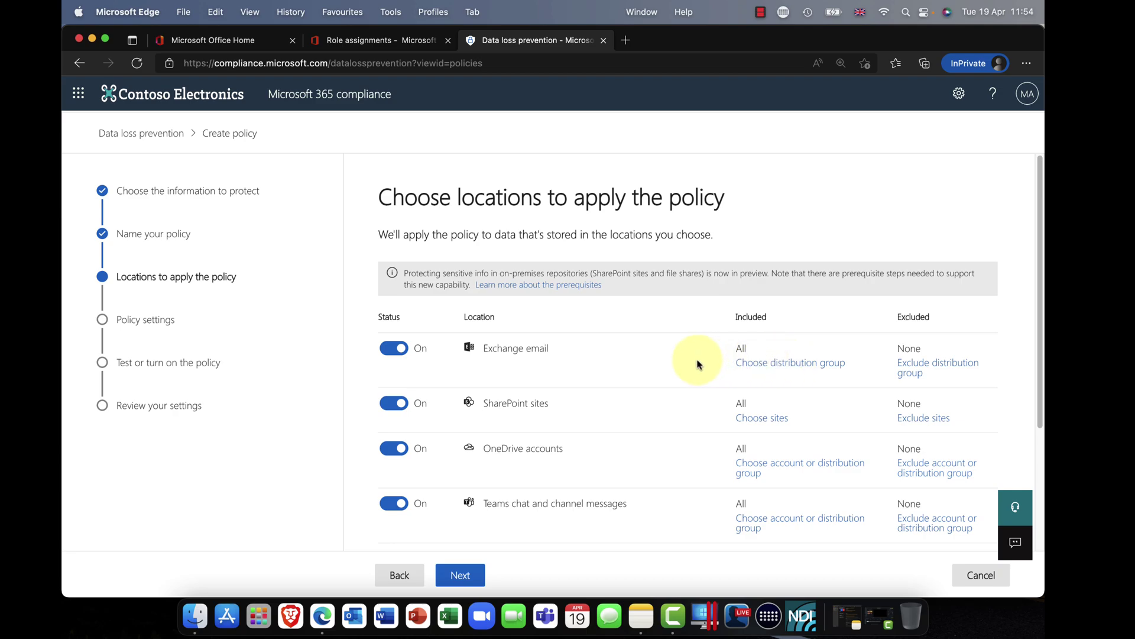
scroll(693, 363, down, 1)
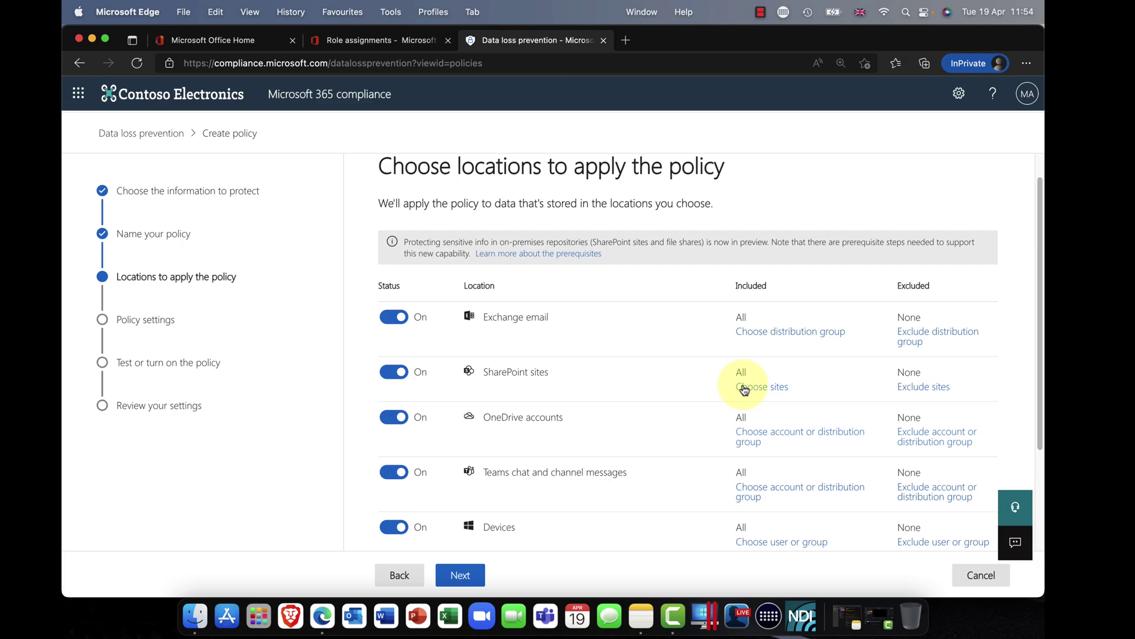
scroll(744, 389, down, 2)
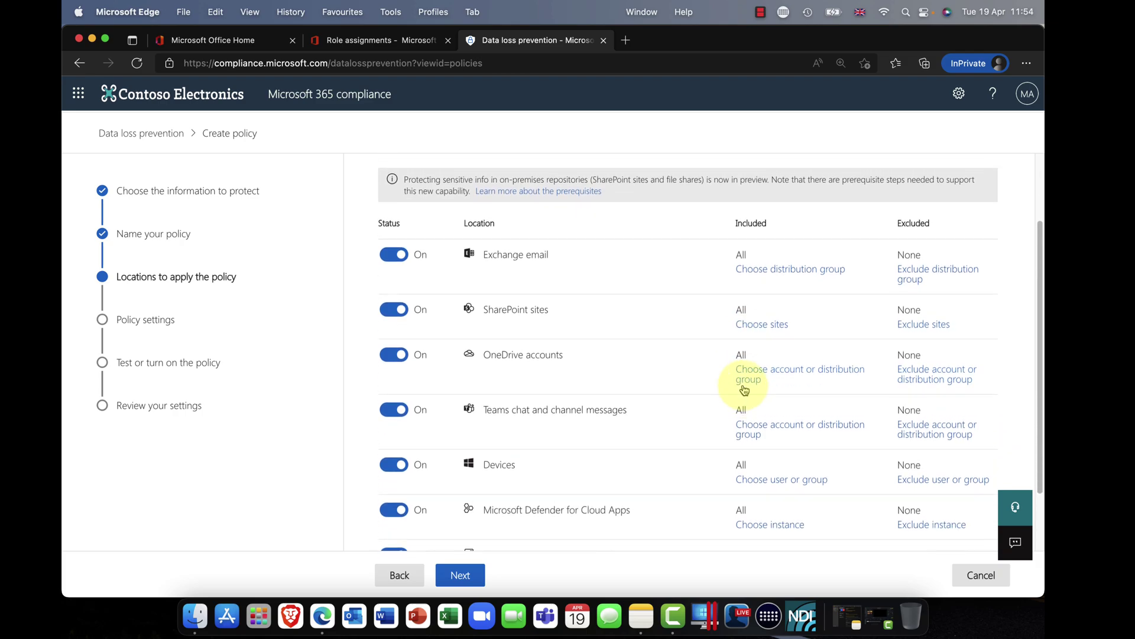
scroll(744, 388, down, 3)
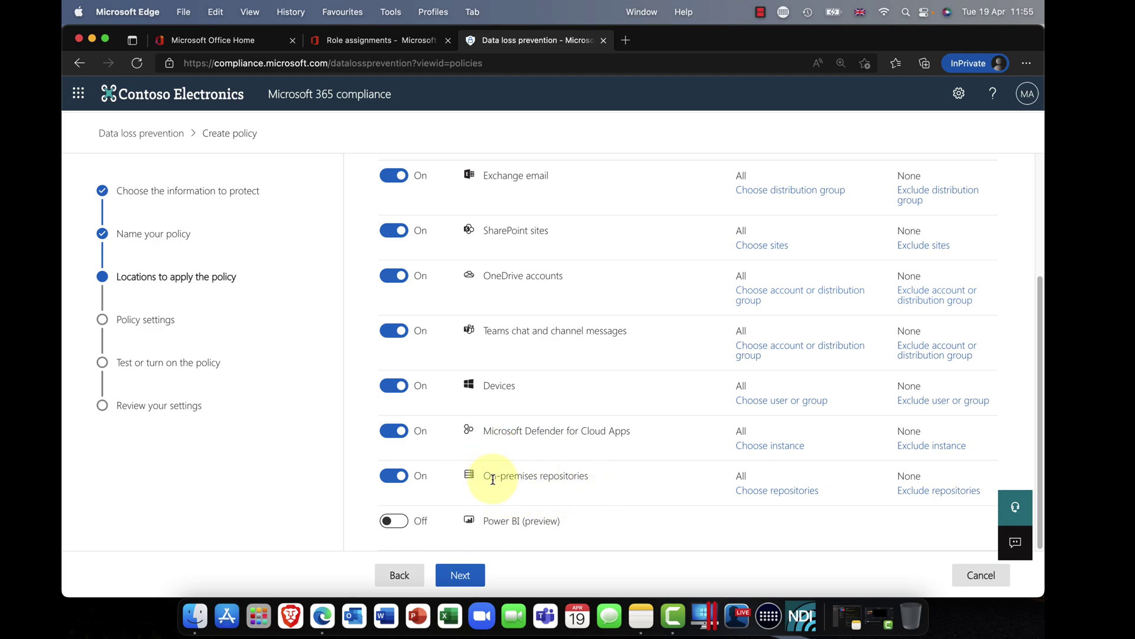
click(391, 477)
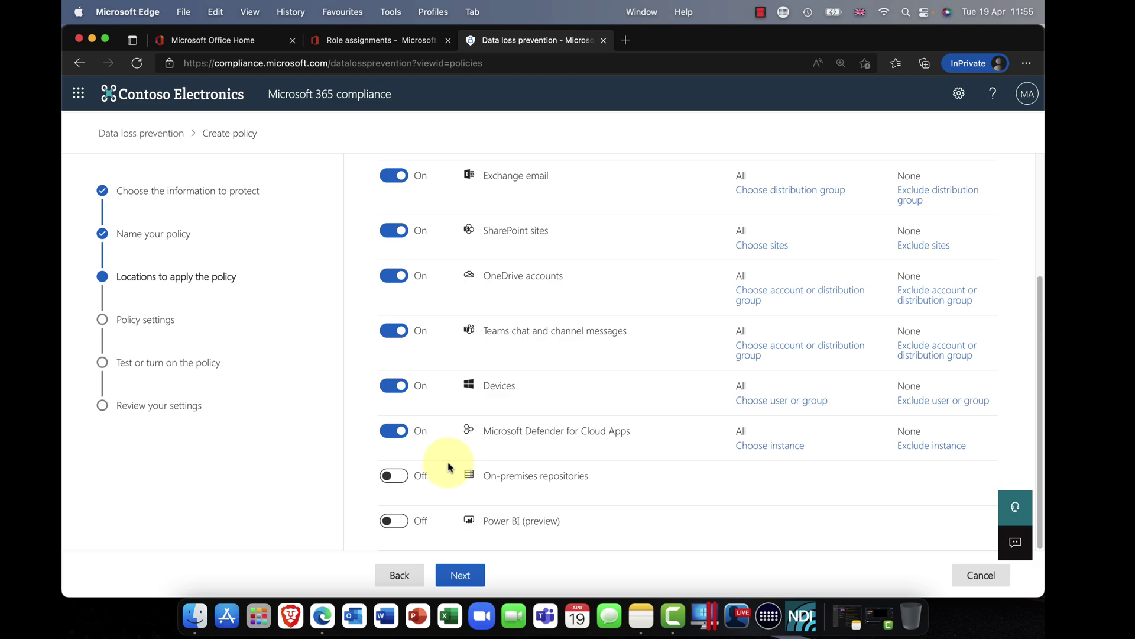
click(468, 580)
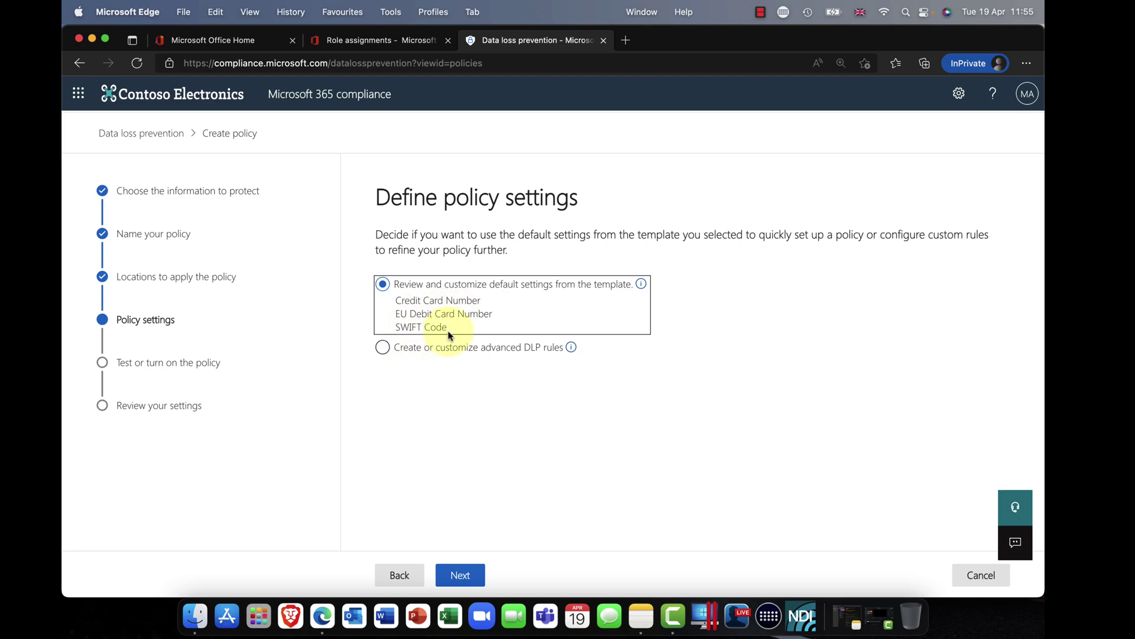
Choose 'Create or customize advanced DLP rules', then expand and edit the Low volume U.K. Financial Data rule
click(436, 351)
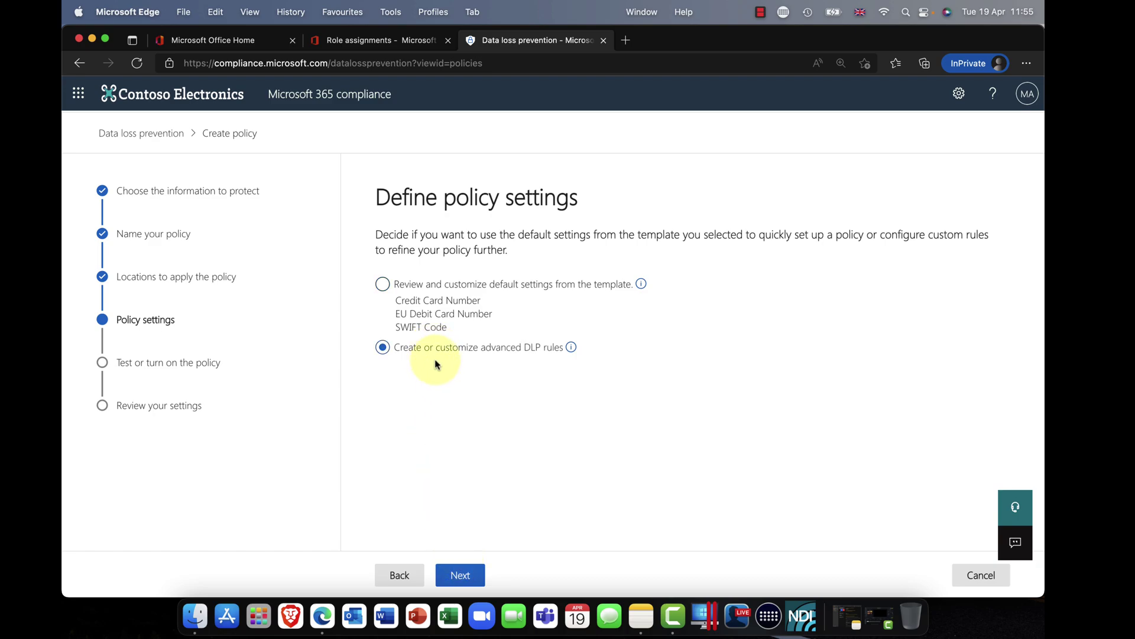
click(464, 574)
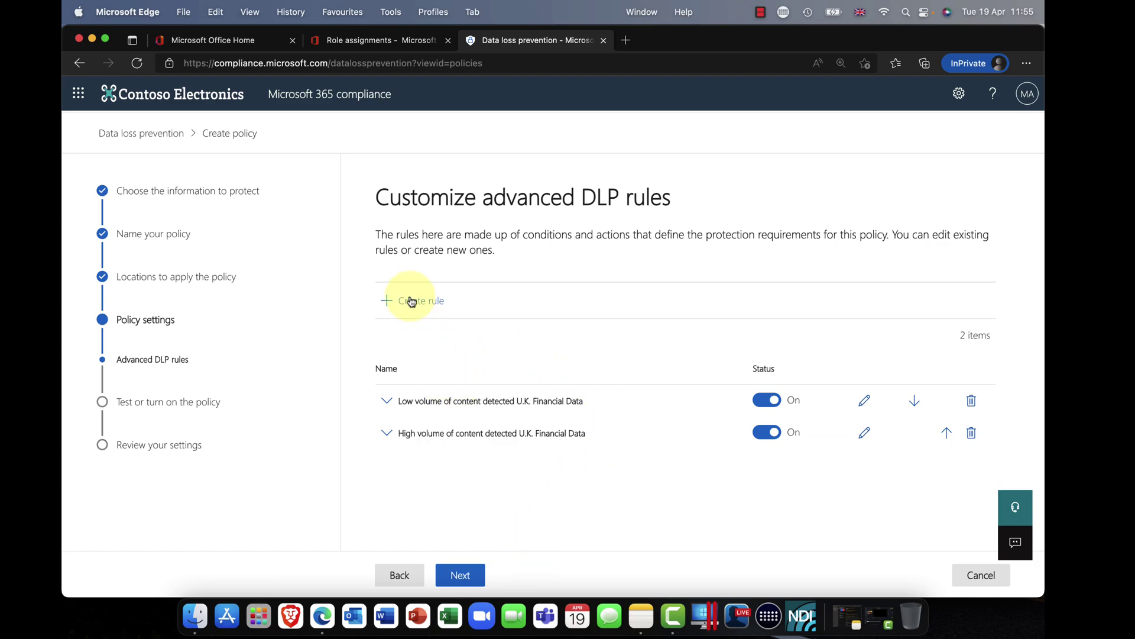
click(386, 401)
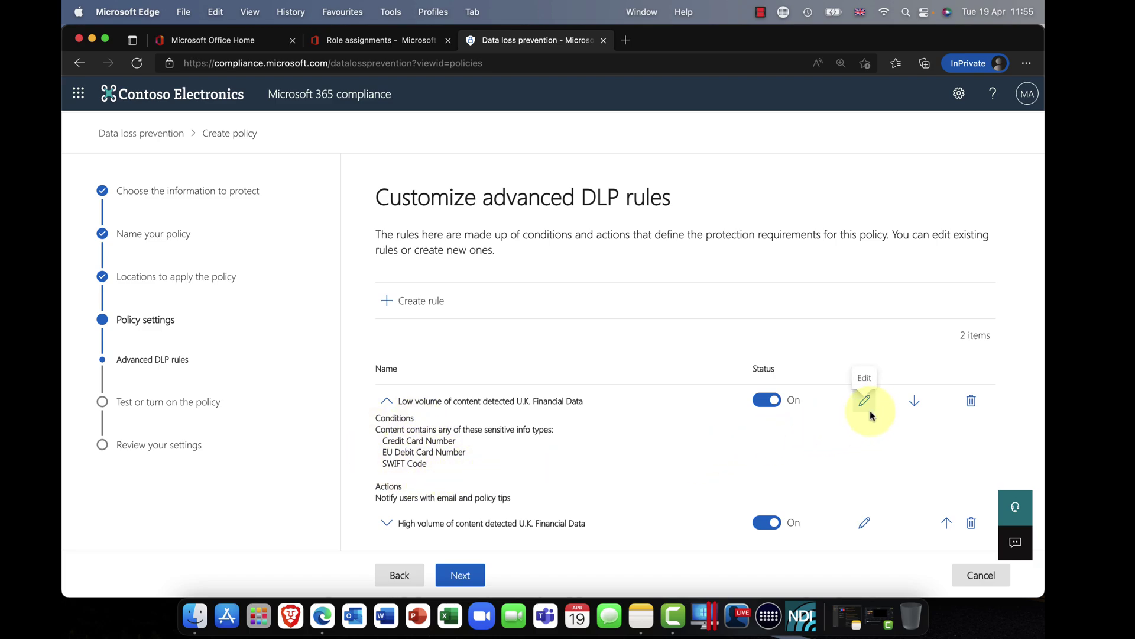
click(386, 401)
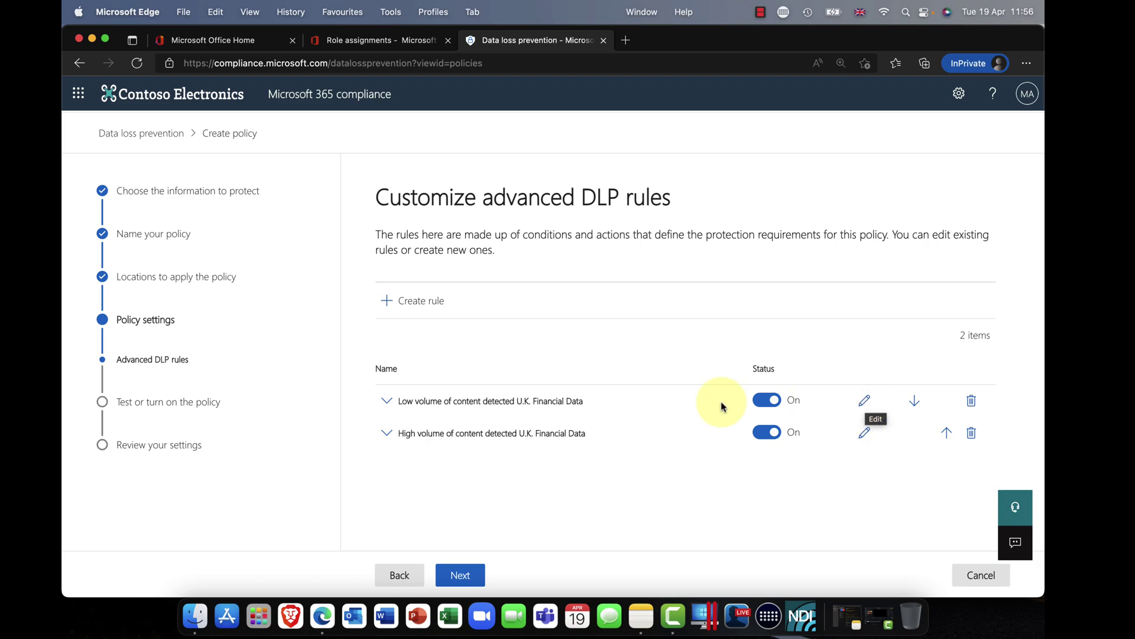
click(387, 401)
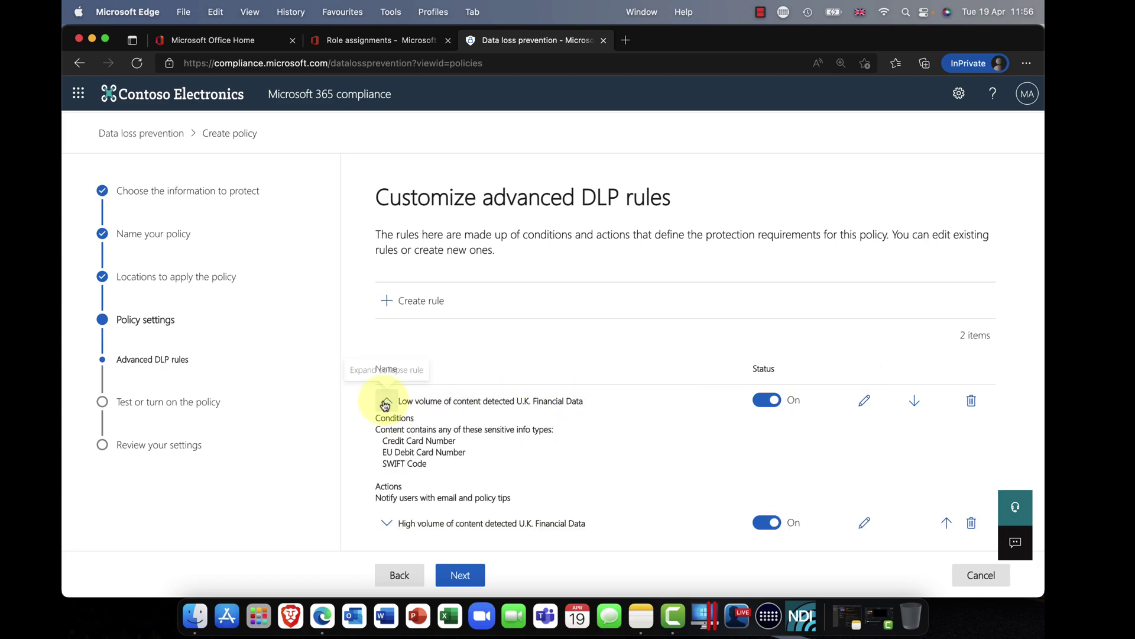
click(865, 401)
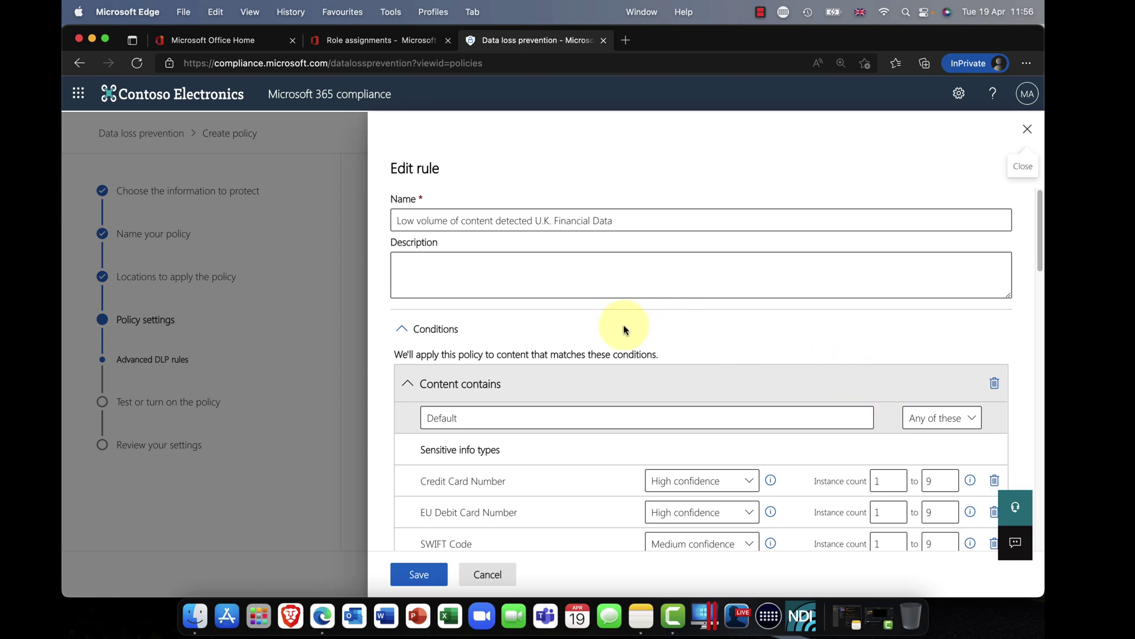
From the condition's Add menu, bring up and browse the full list of sensitive info types
scroll(615, 340, down, 5)
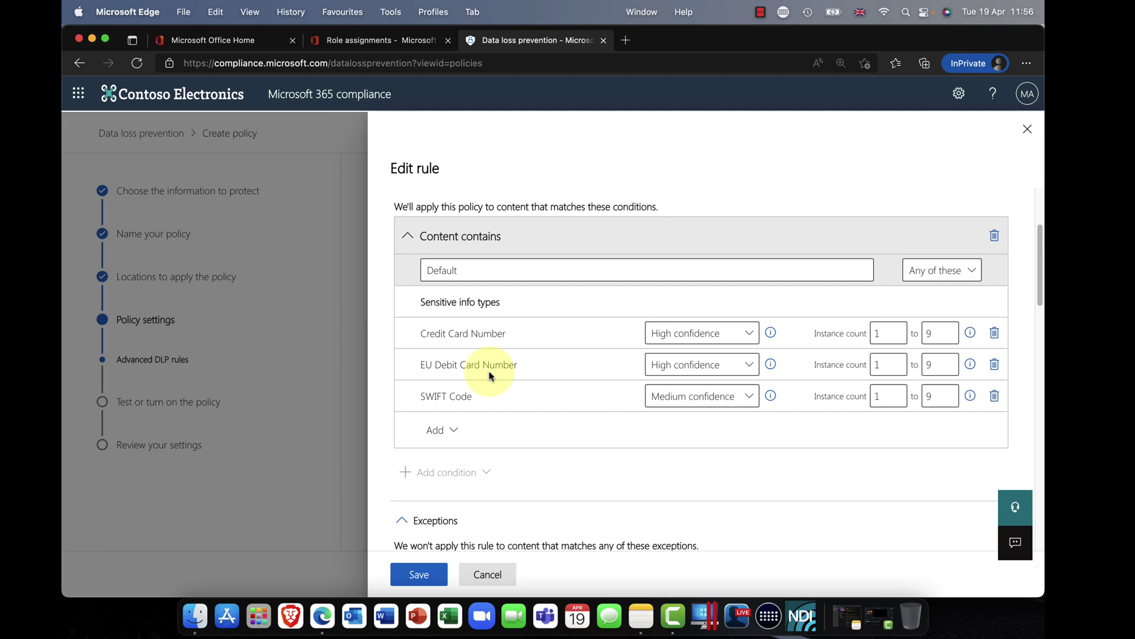
click(453, 432)
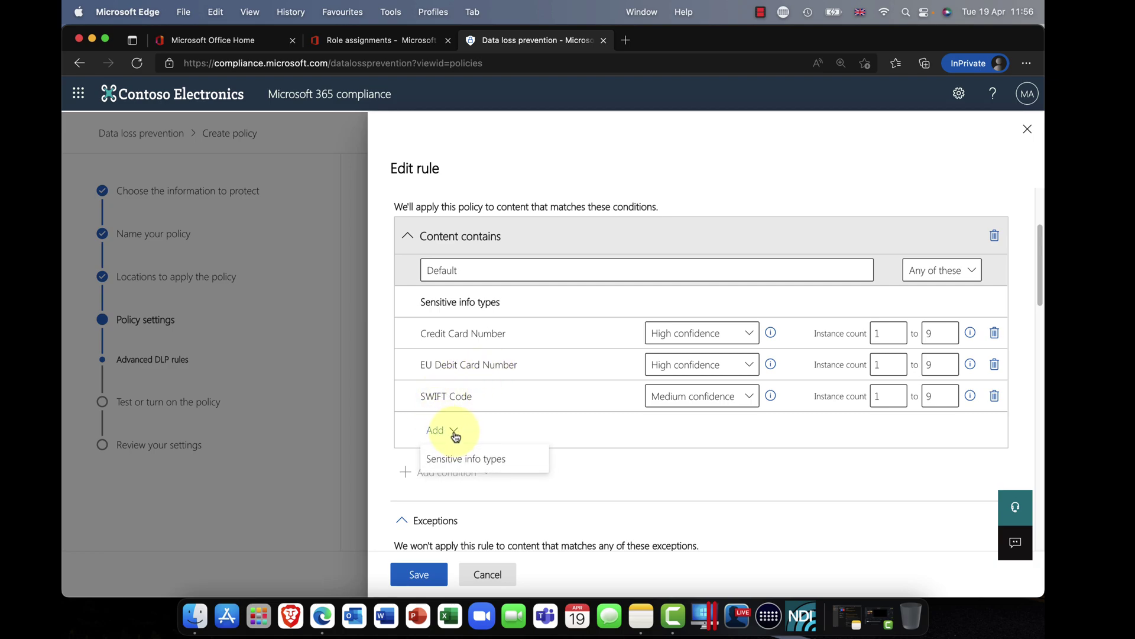
click(482, 464)
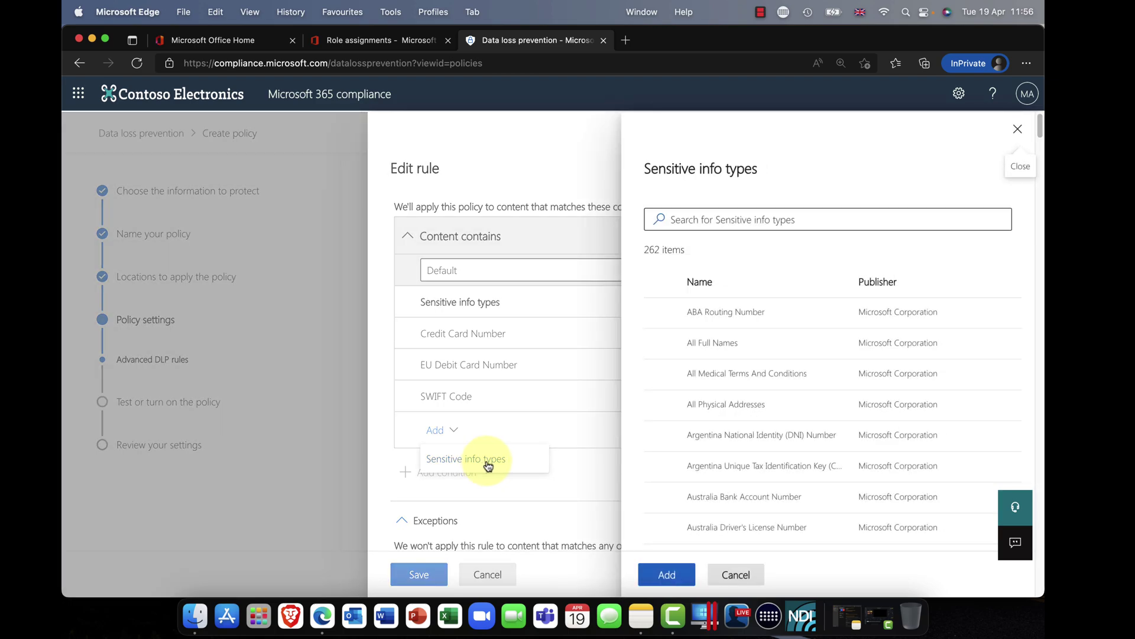
scroll(754, 376, down, 5)
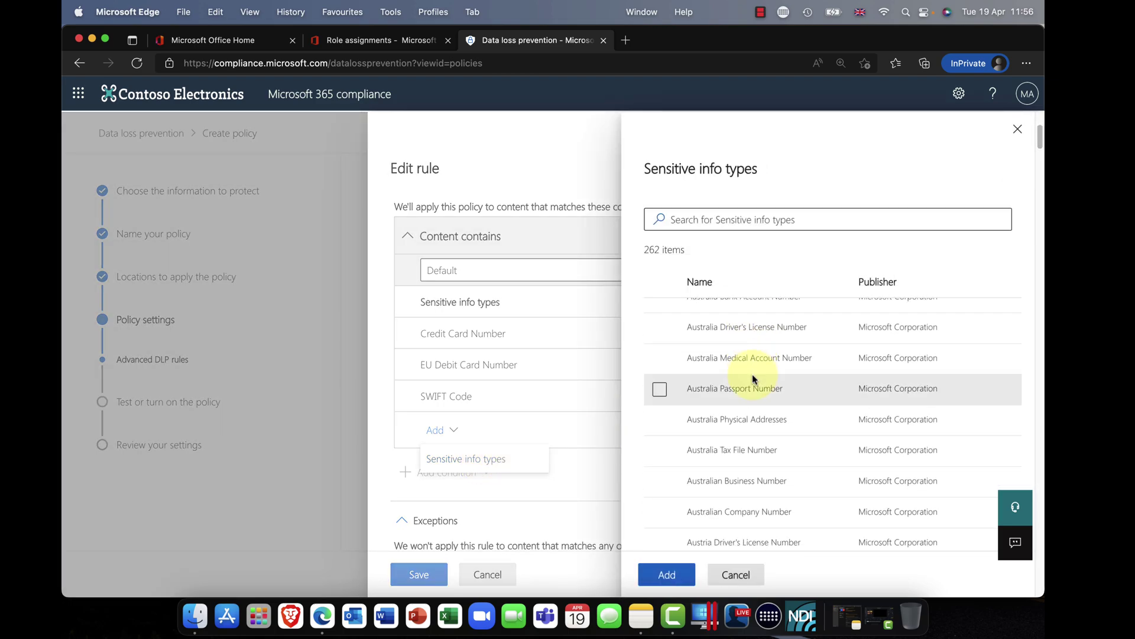
scroll(754, 378, down, 10)
scroll(752, 373, down, 20)
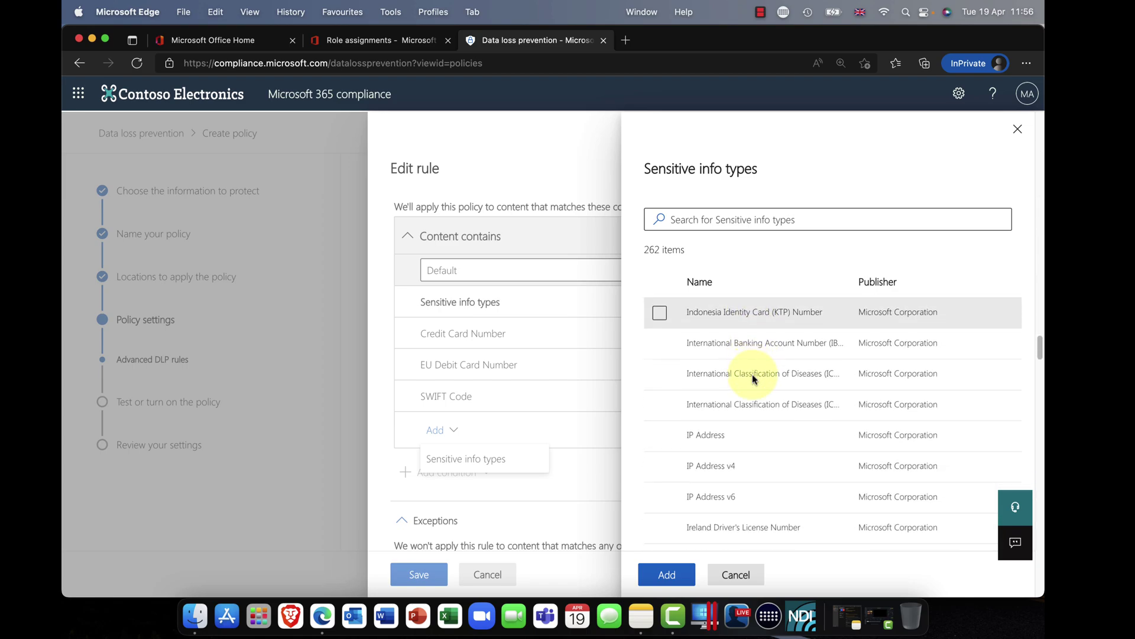
scroll(752, 373, down, 20)
scroll(753, 379, down, 20)
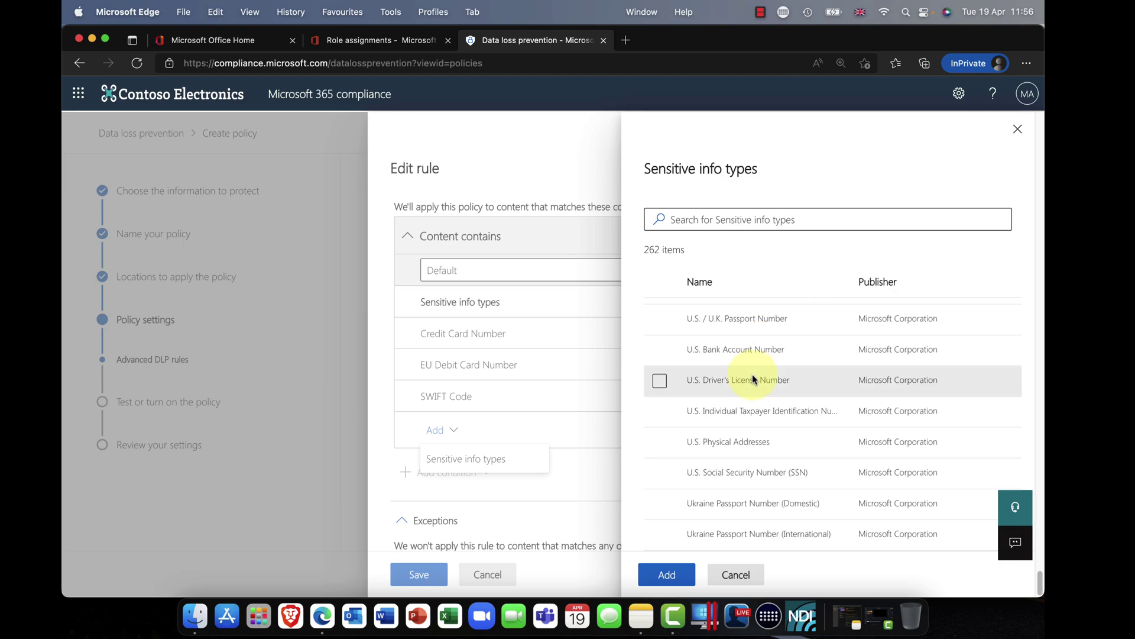
scroll(753, 379, up, 4)
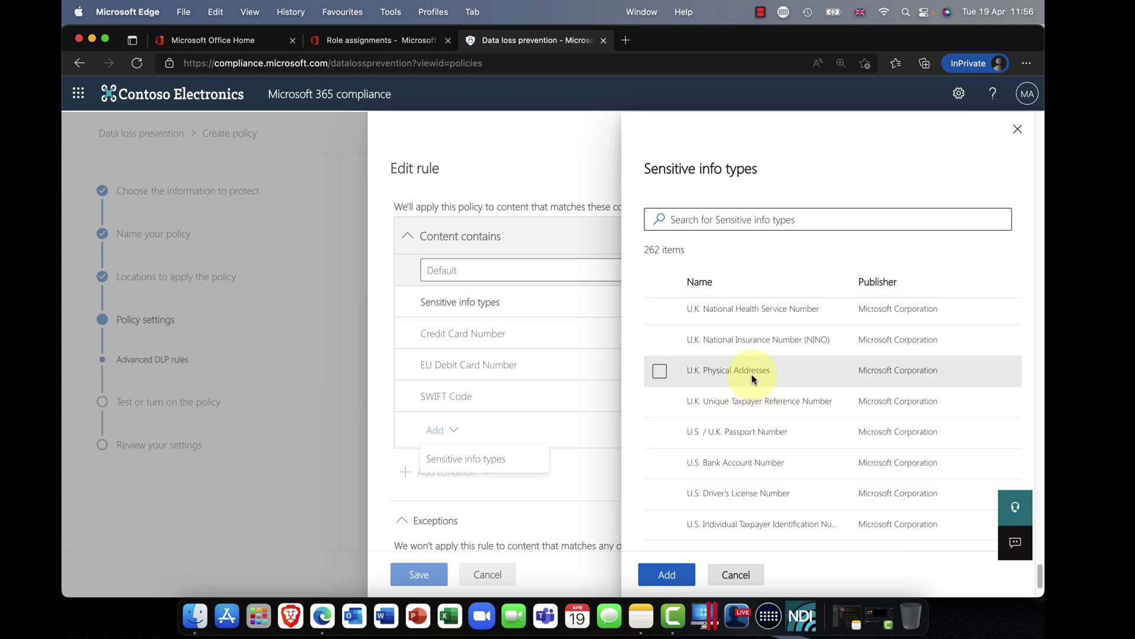
scroll(753, 379, up, 1)
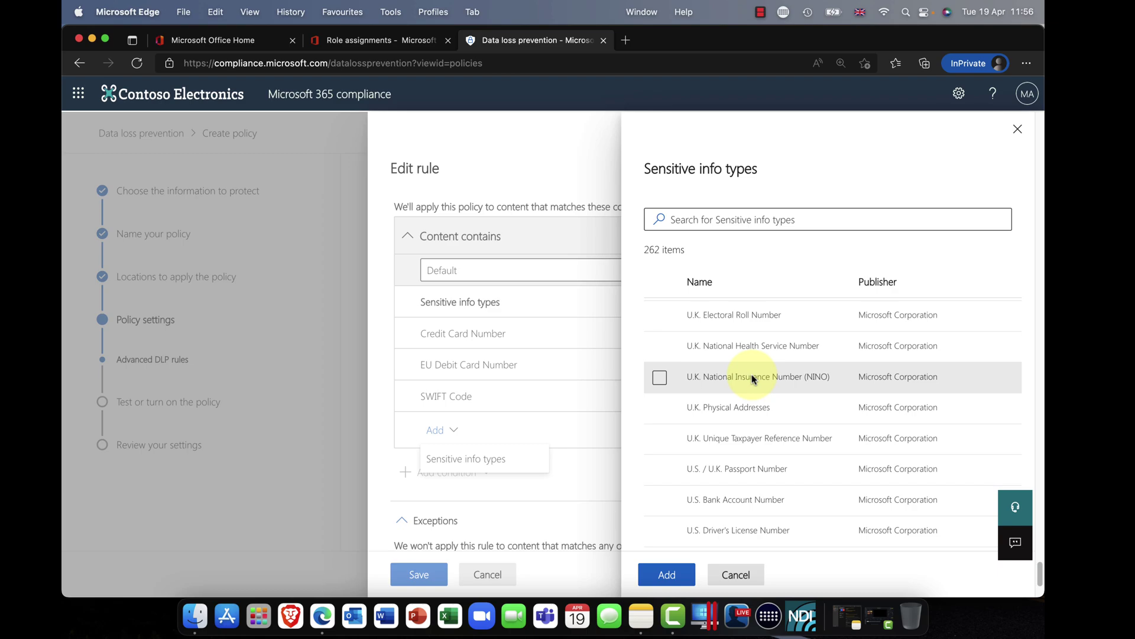
Check U.K. Electoral Roll Number and U.K. National Health Service Number and add them to the rule
click(658, 317)
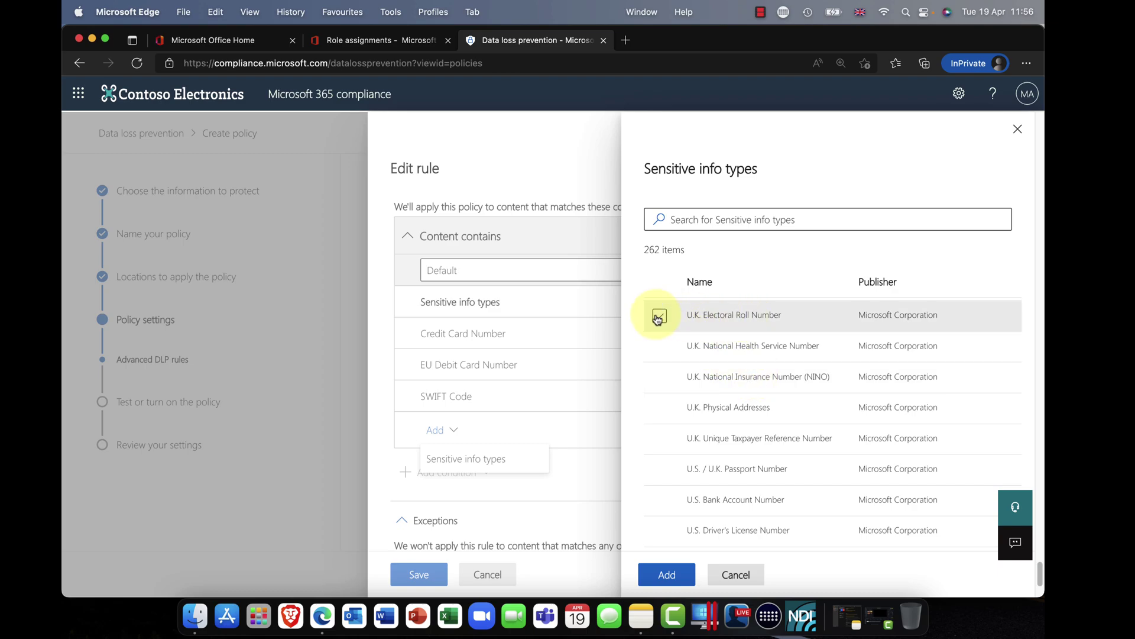
click(658, 317)
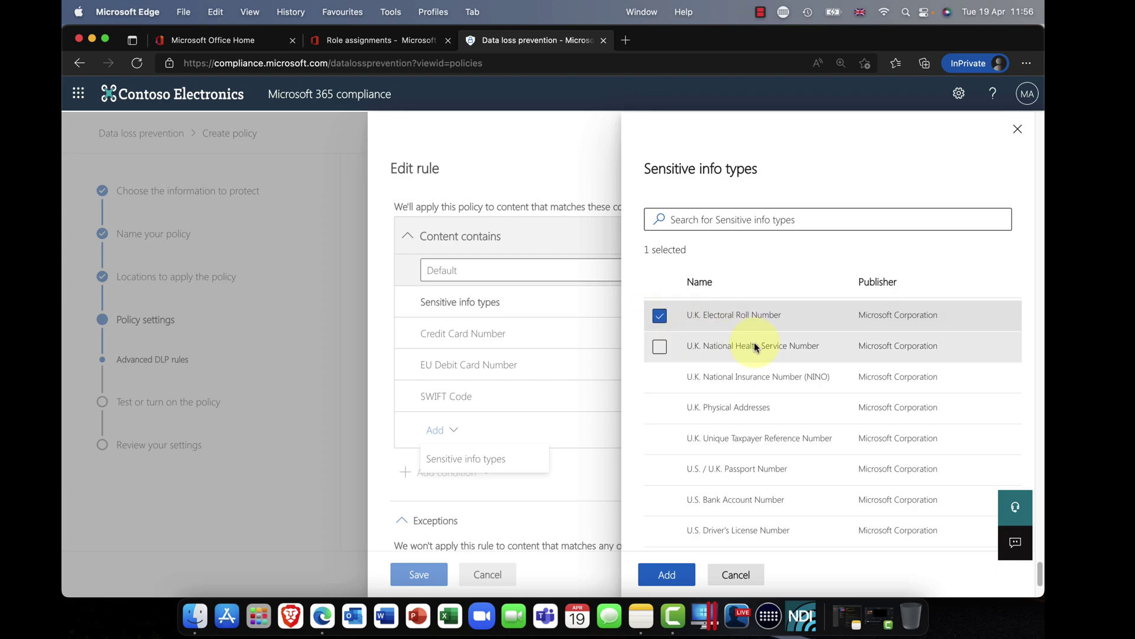
click(660, 347)
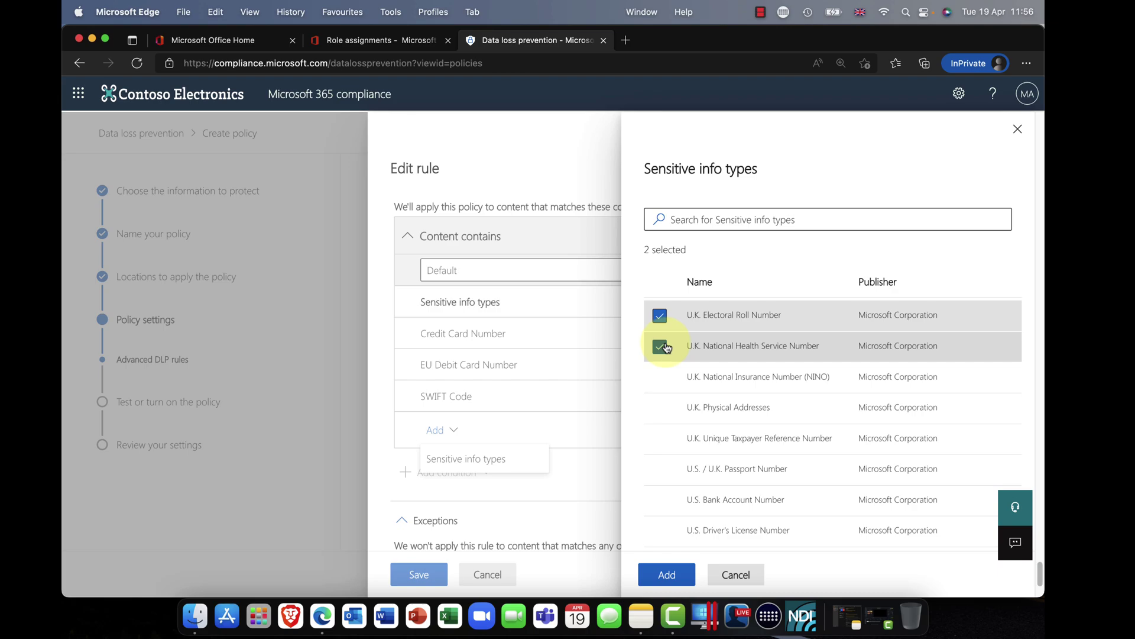
click(670, 572)
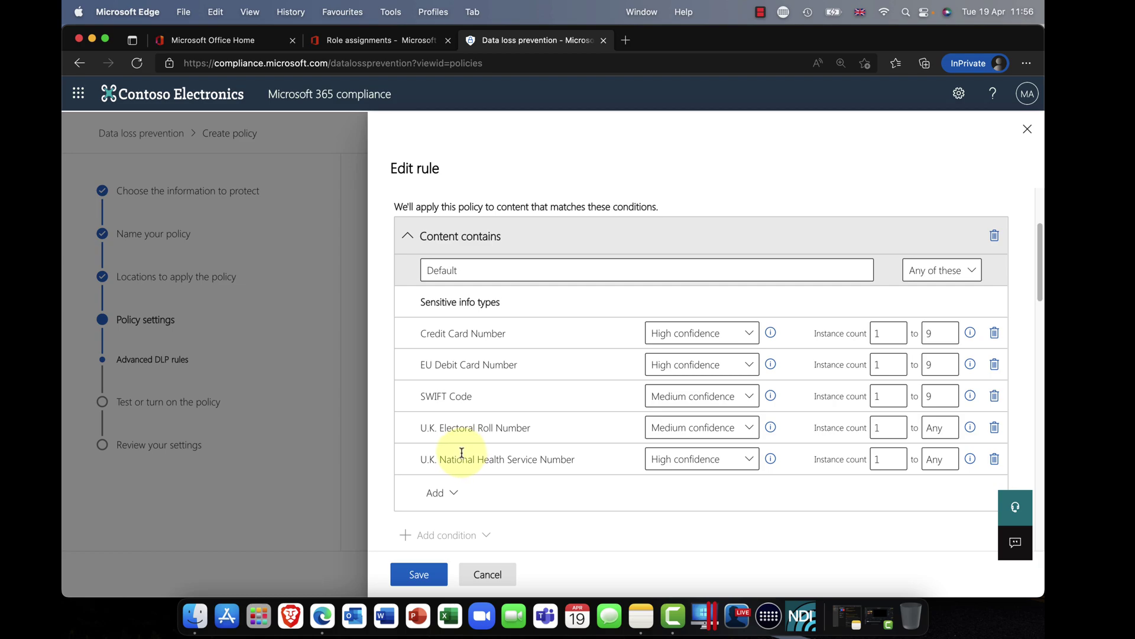
click(747, 335)
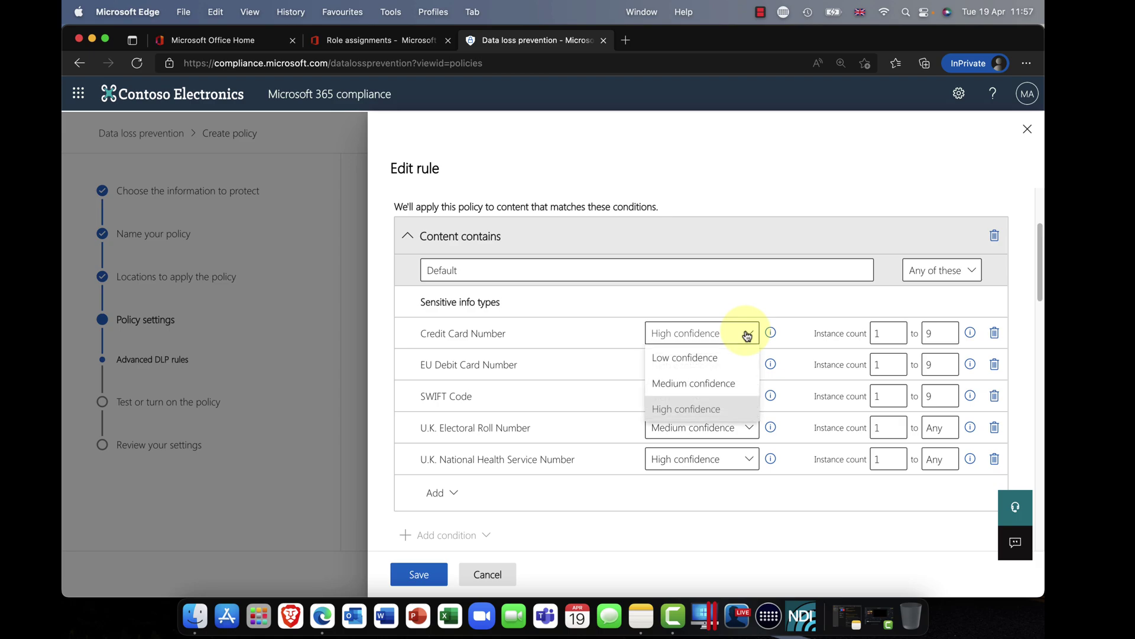
click(748, 334)
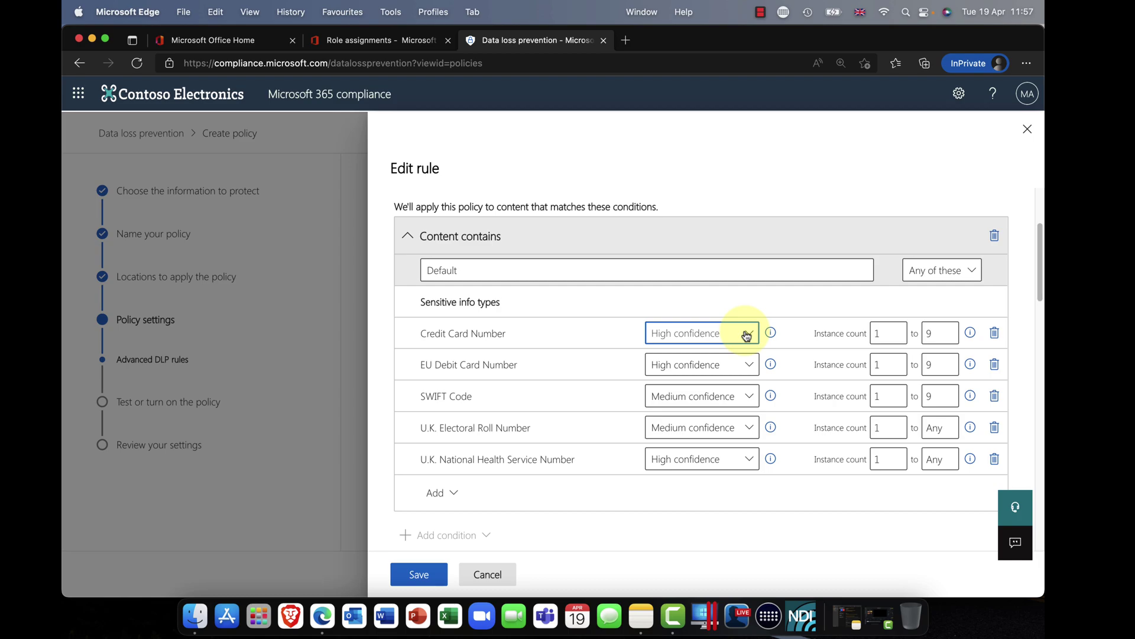
drag(884, 335, 870, 336)
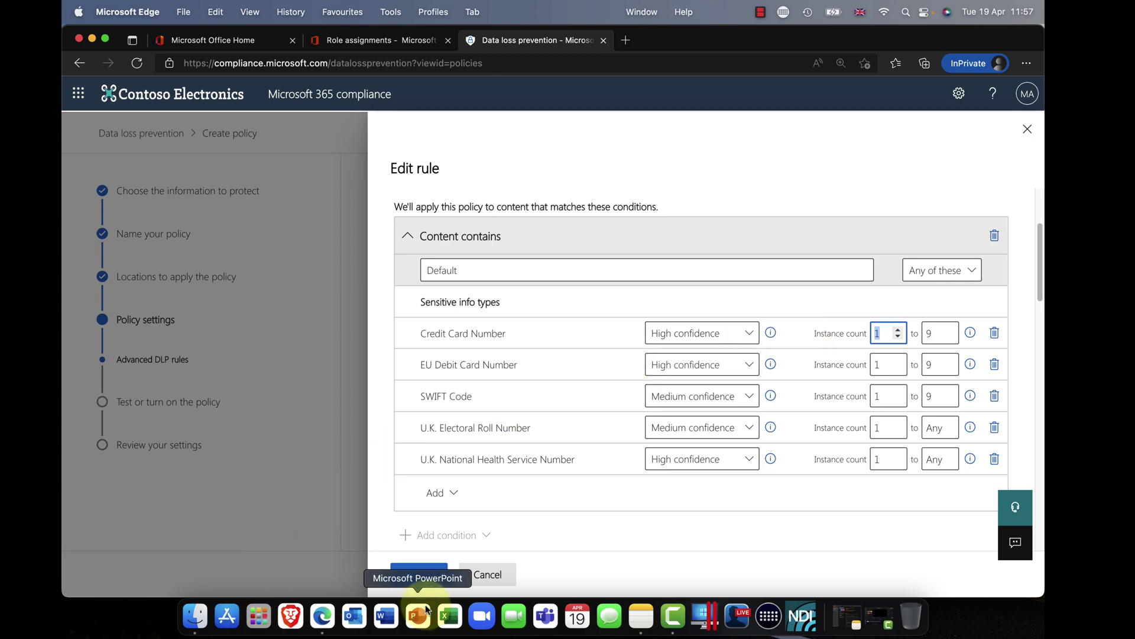
scroll(478, 503, down, 3)
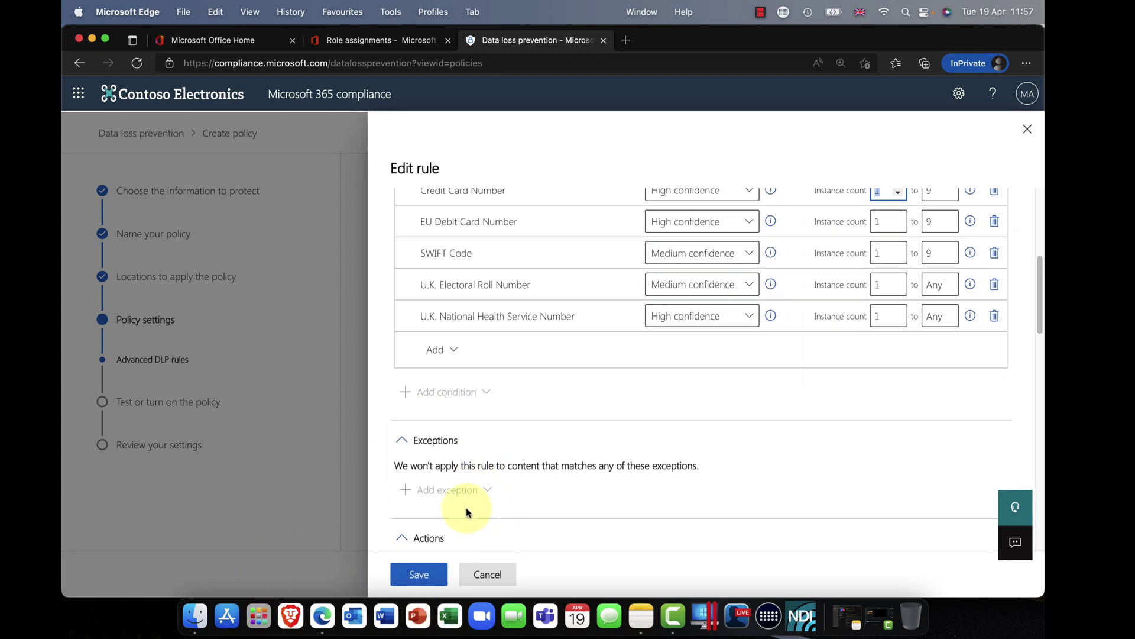
scroll(454, 479, up, 2)
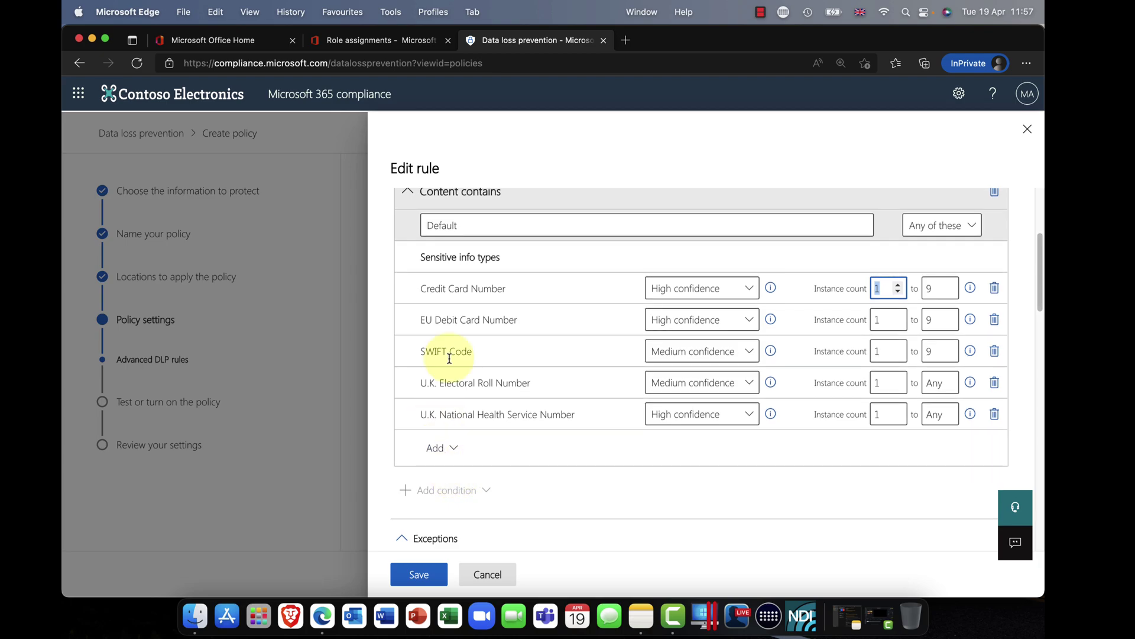
scroll(474, 435, down, 2)
scroll(473, 431, down, 3)
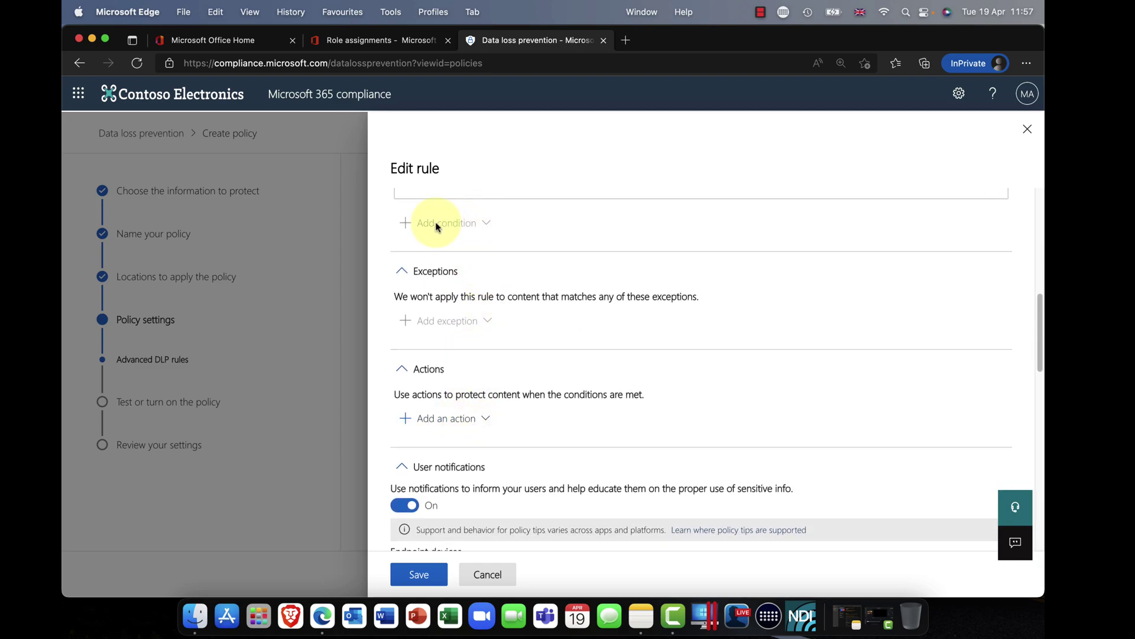
scroll(429, 258, up, 2)
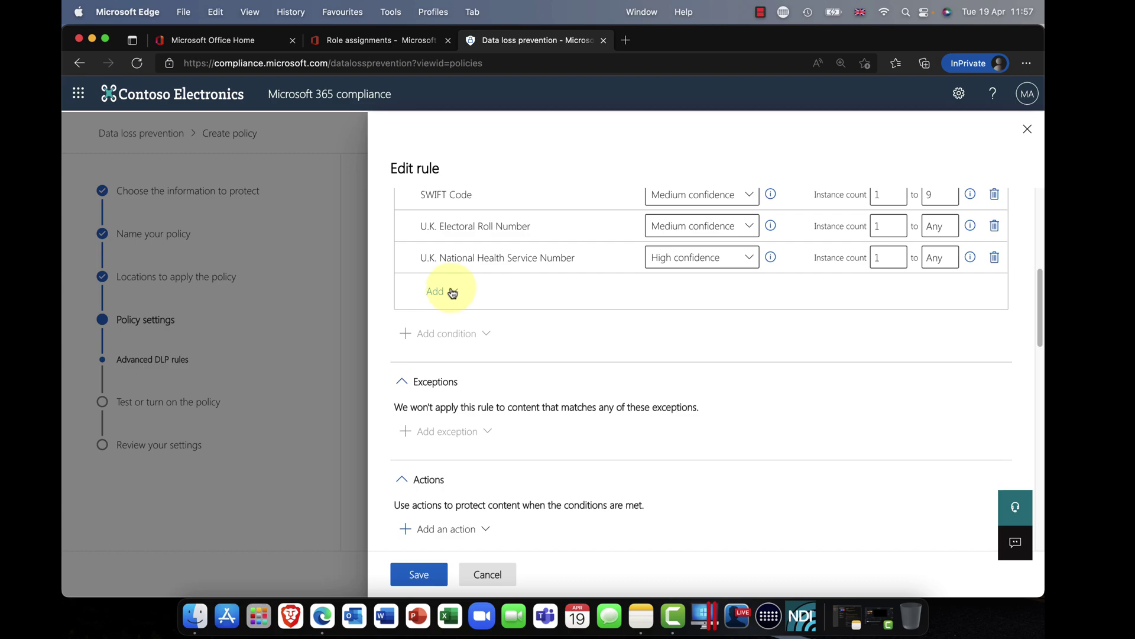
scroll(452, 292, down, 2)
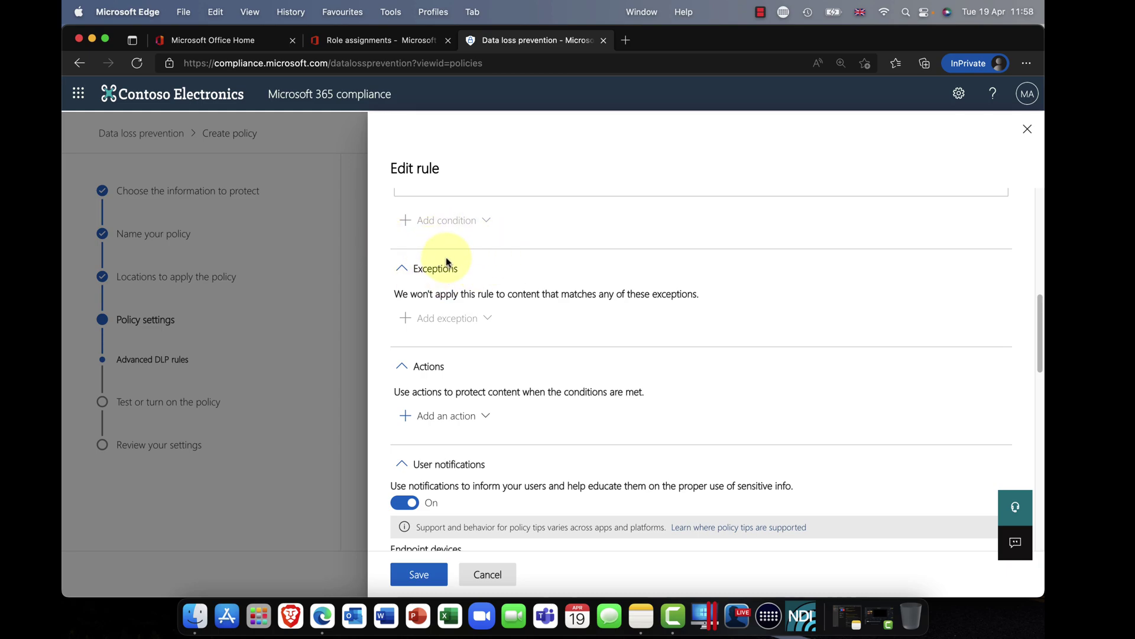
scroll(448, 262, down, 1)
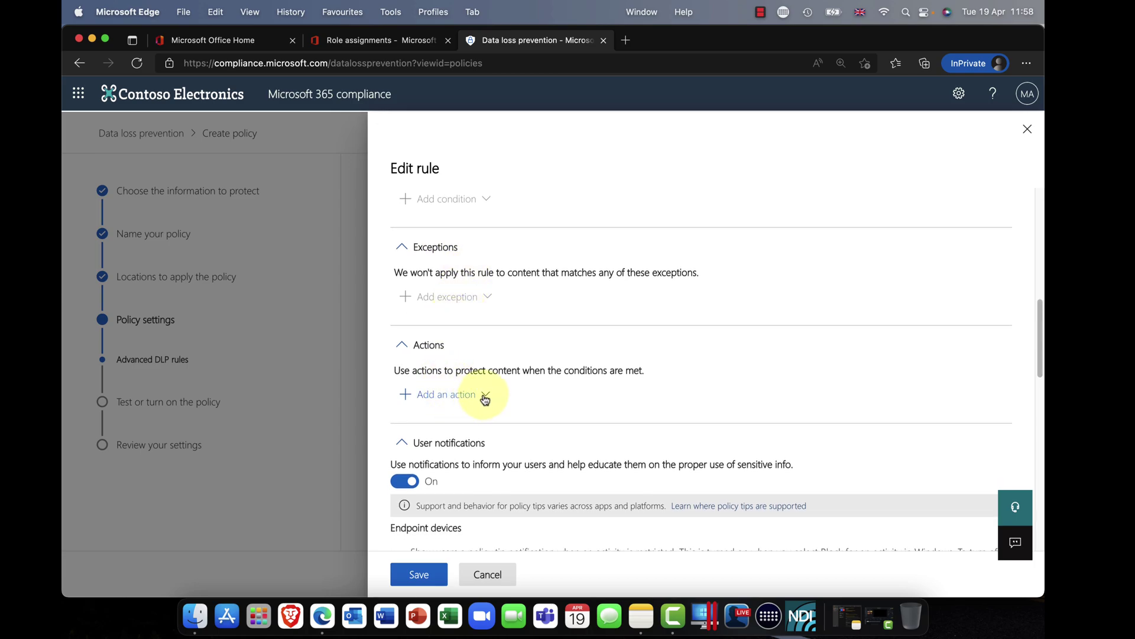
scroll(482, 382, up, 5)
scroll(482, 379, down, 4)
scroll(481, 379, down, 8)
scroll(462, 355, up, 1)
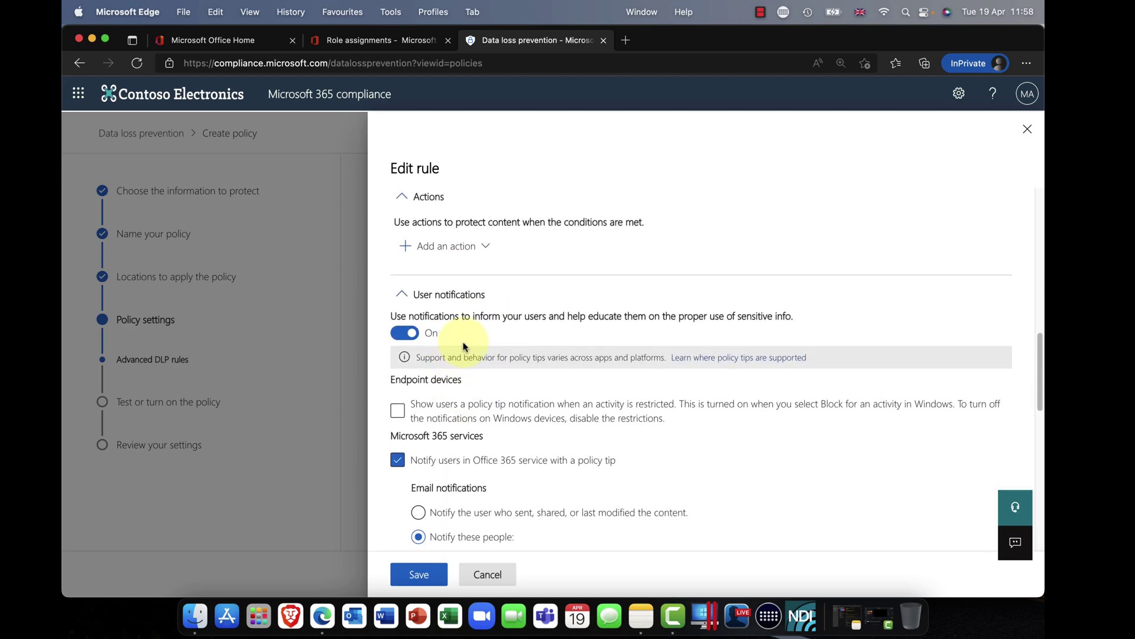
Add the 'Restrict access or encrypt the content in Microsoft 365 locations' action, set to Block everyone
click(485, 249)
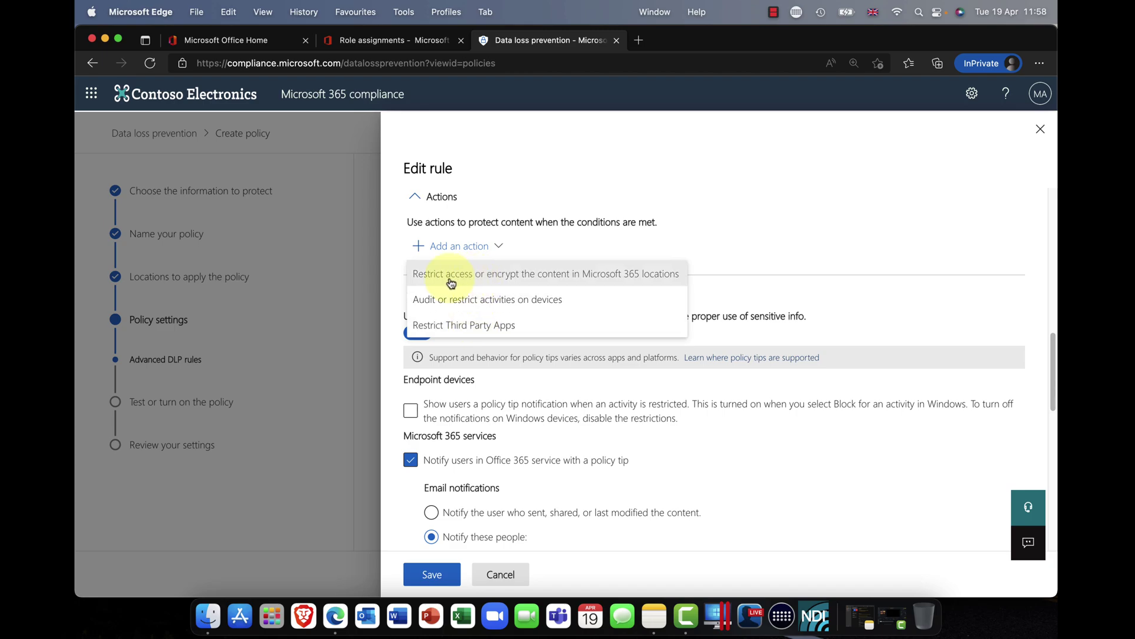
click(519, 278)
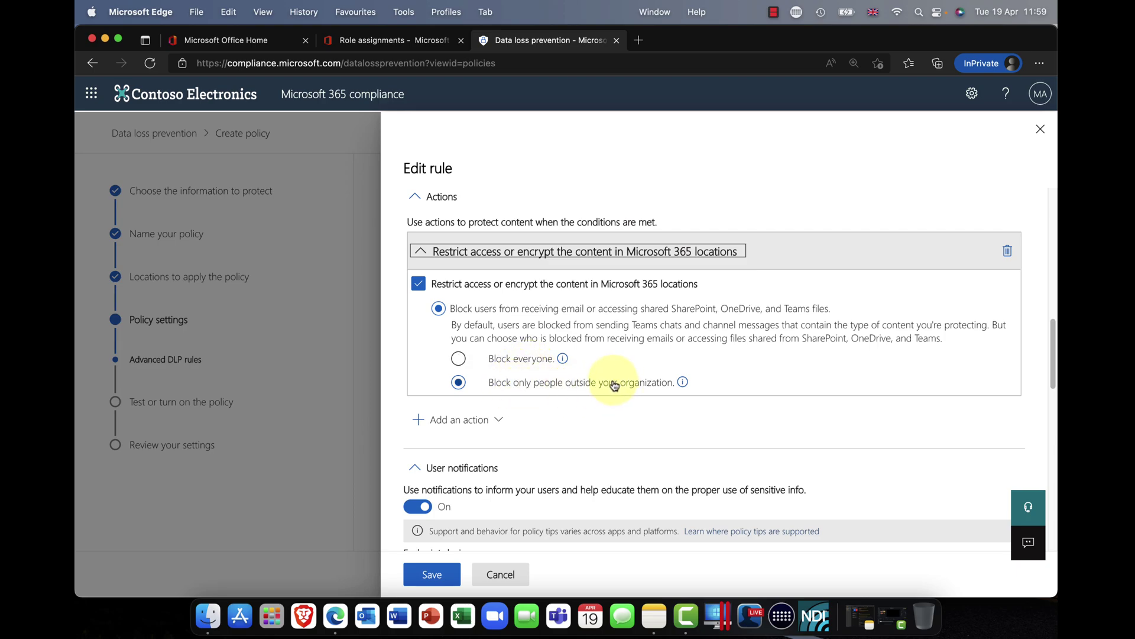
scroll(603, 383, down, 3)
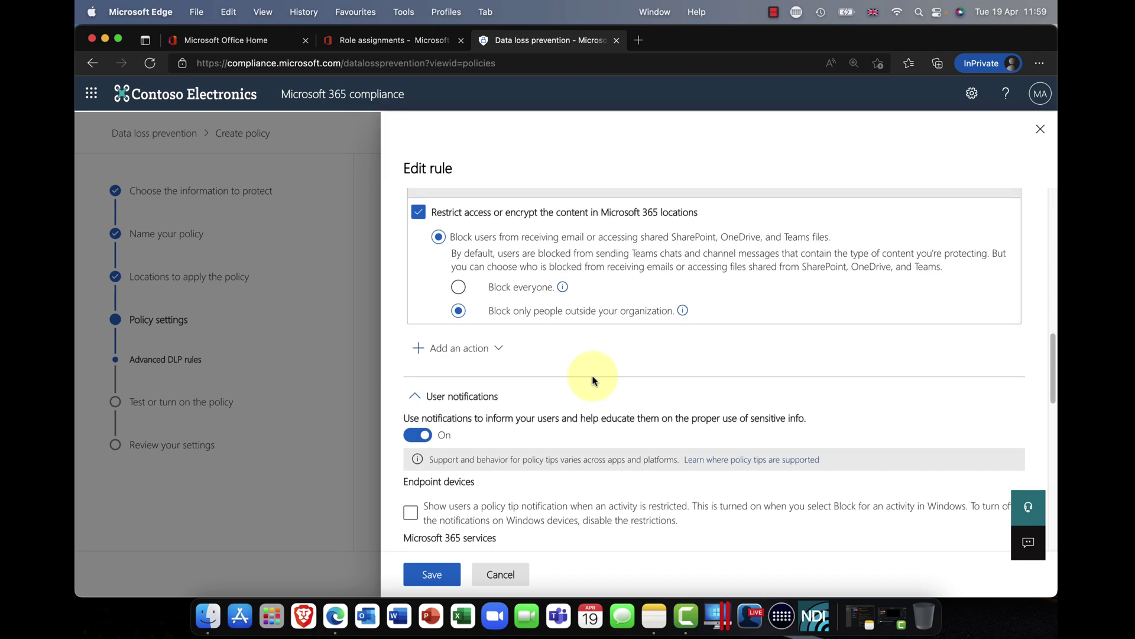
click(498, 350)
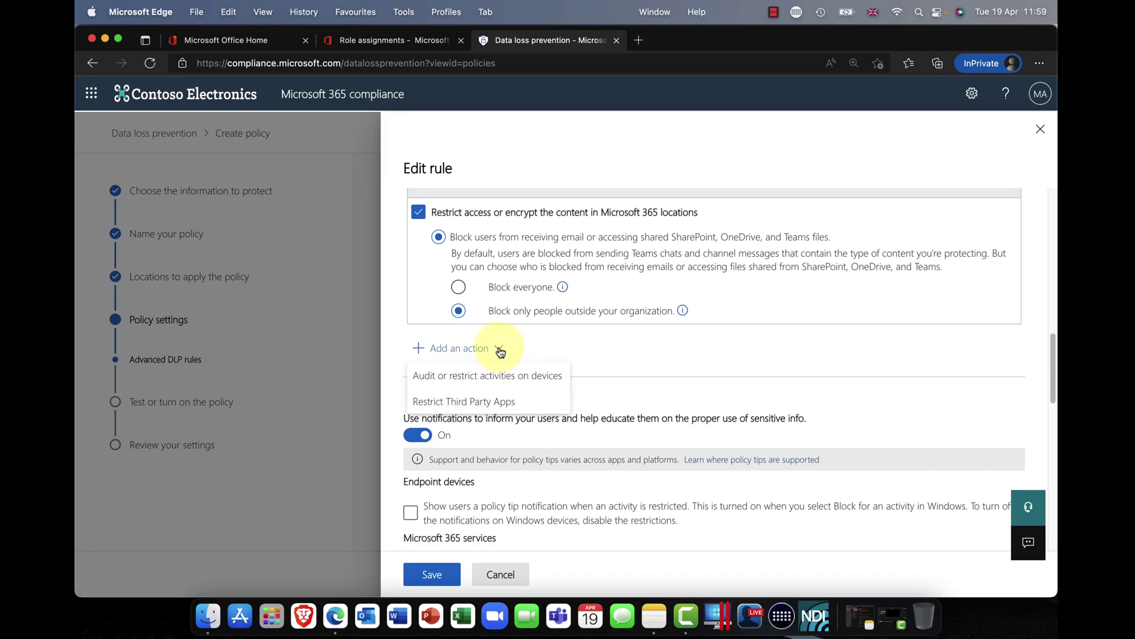
click(792, 295)
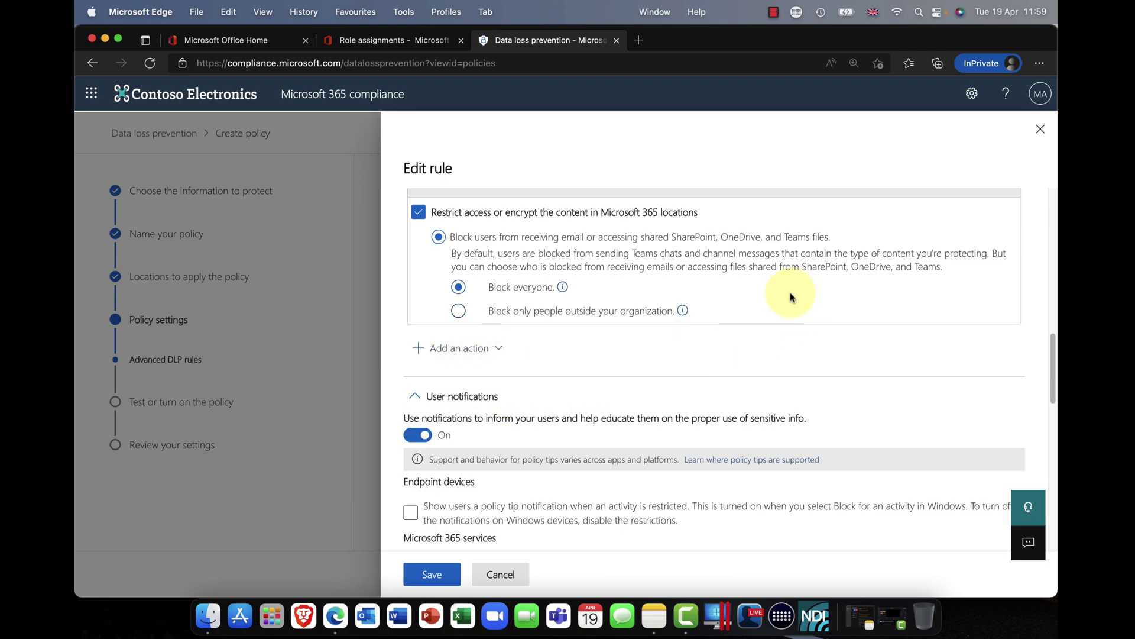
scroll(791, 297, down, 3)
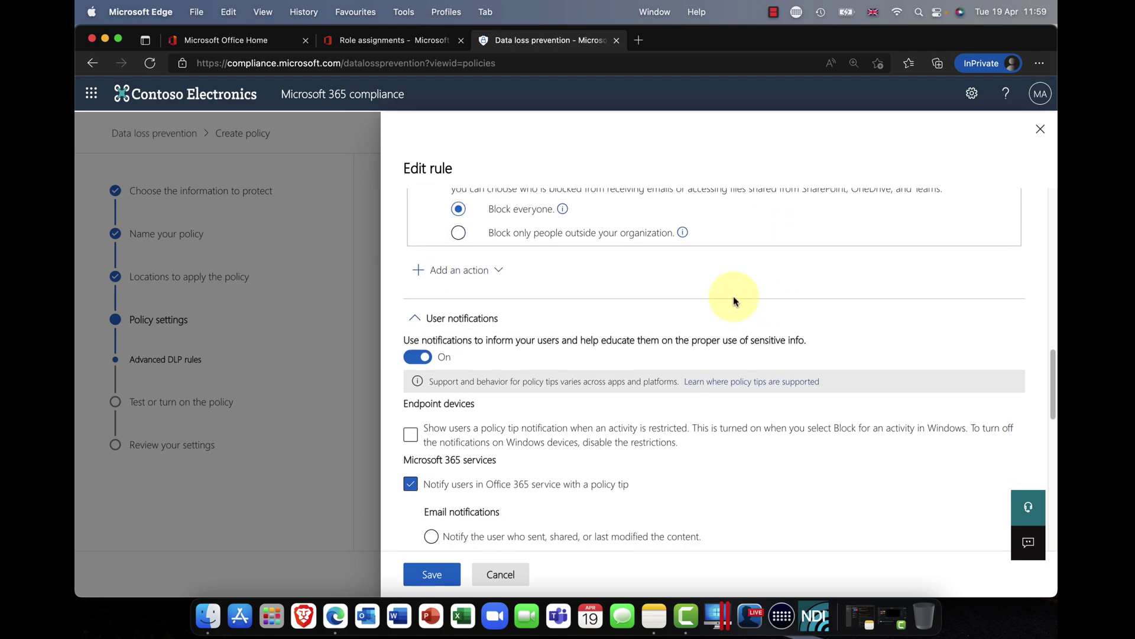
scroll(731, 298, down, 3)
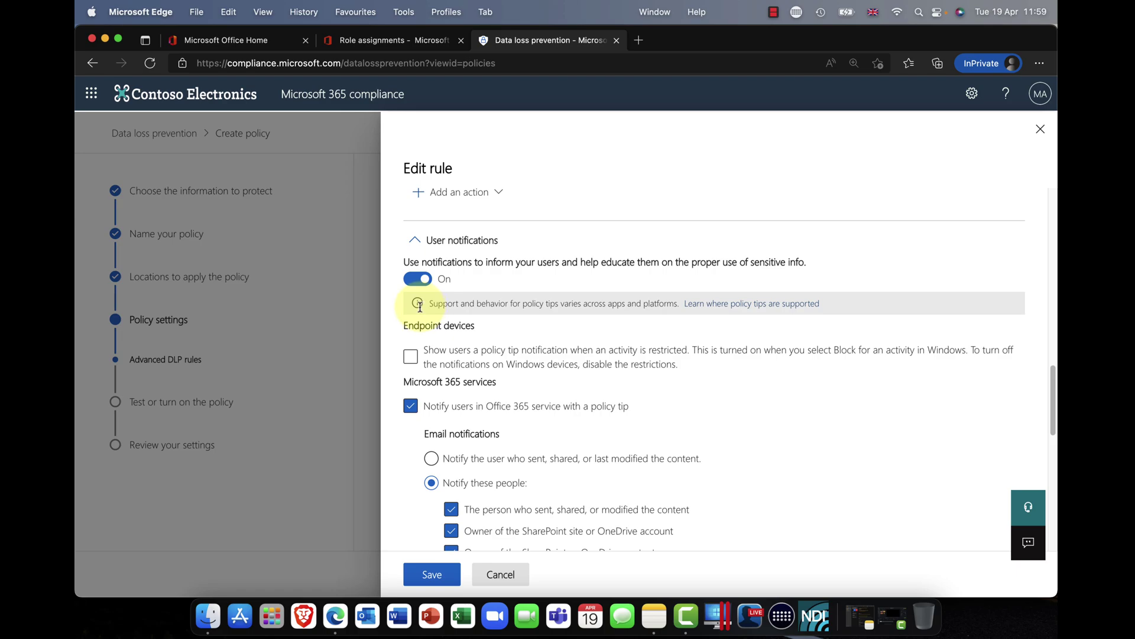
click(408, 358)
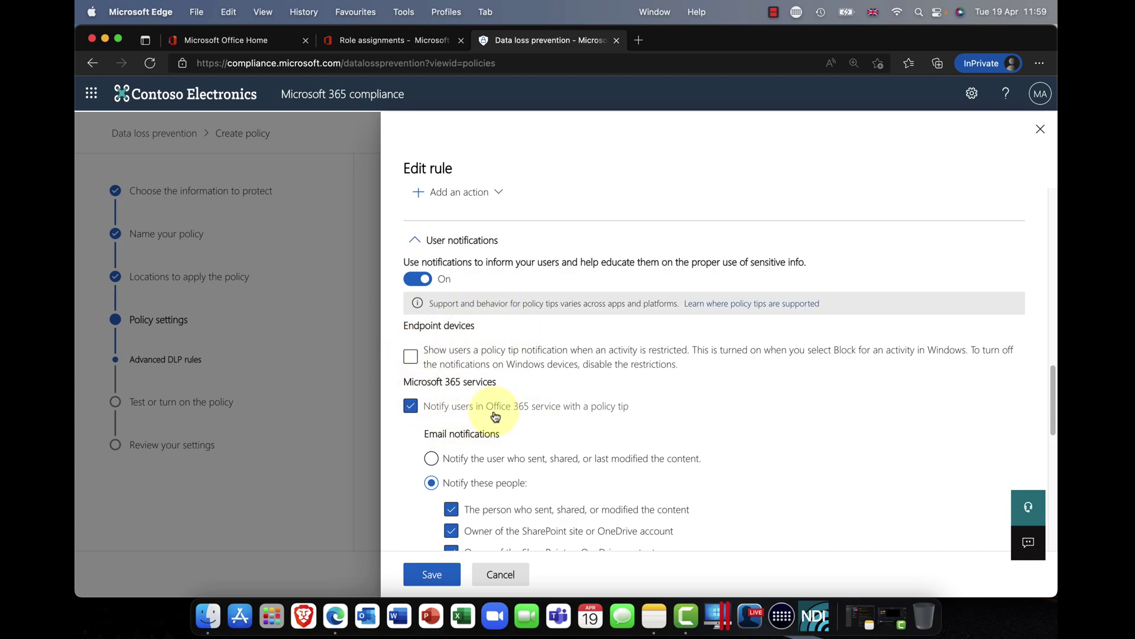
scroll(473, 402, down, 3)
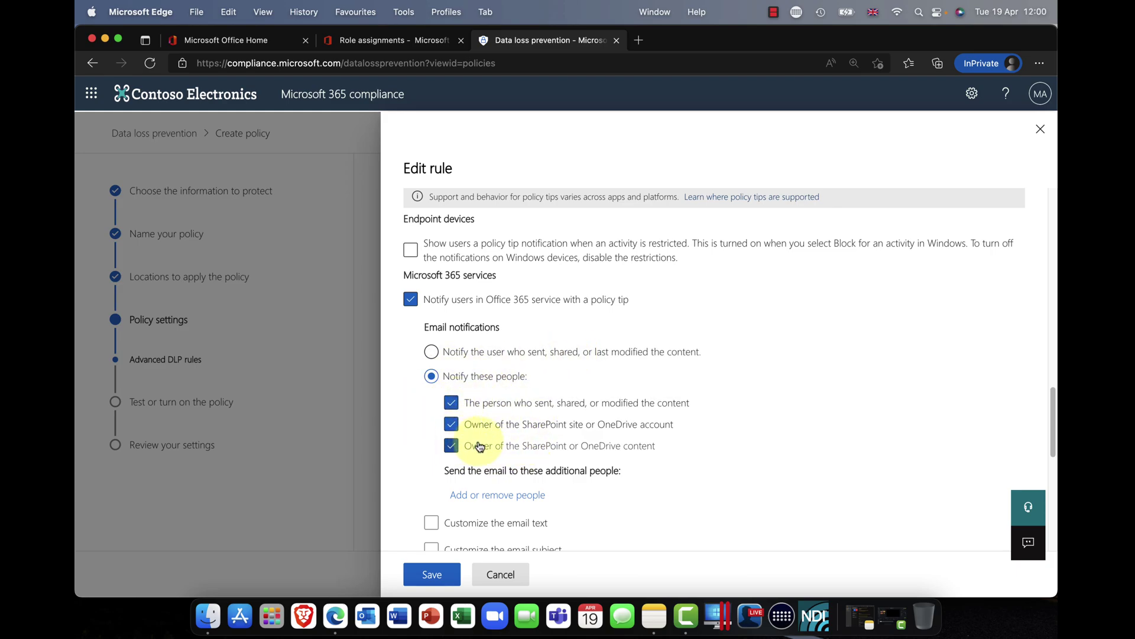
scroll(482, 442, down, 2)
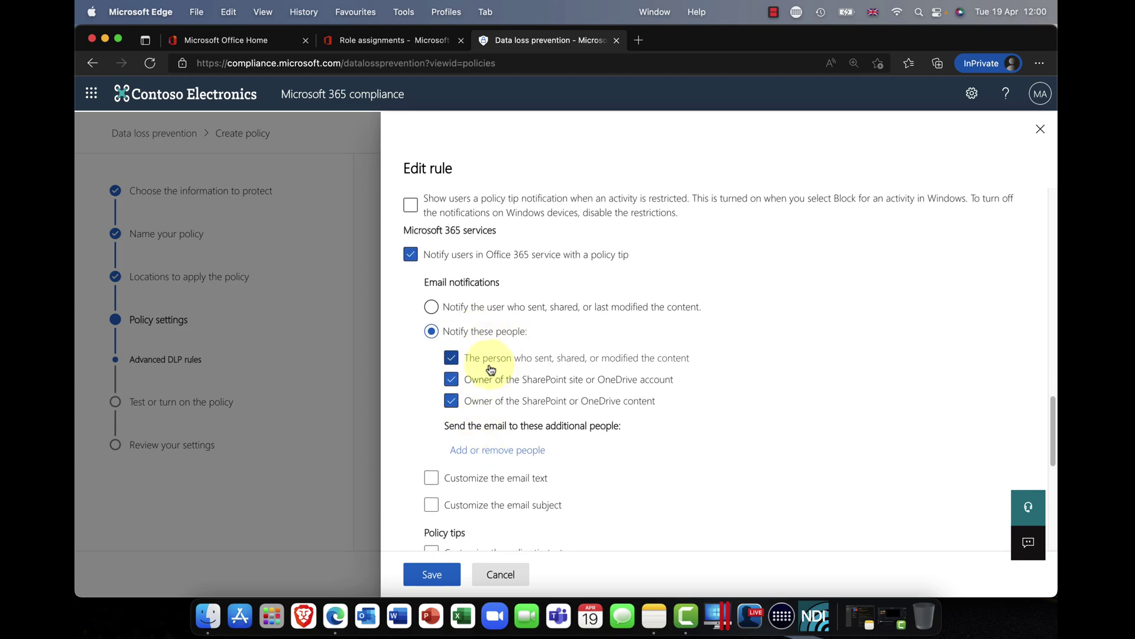
scroll(487, 368, up, 3)
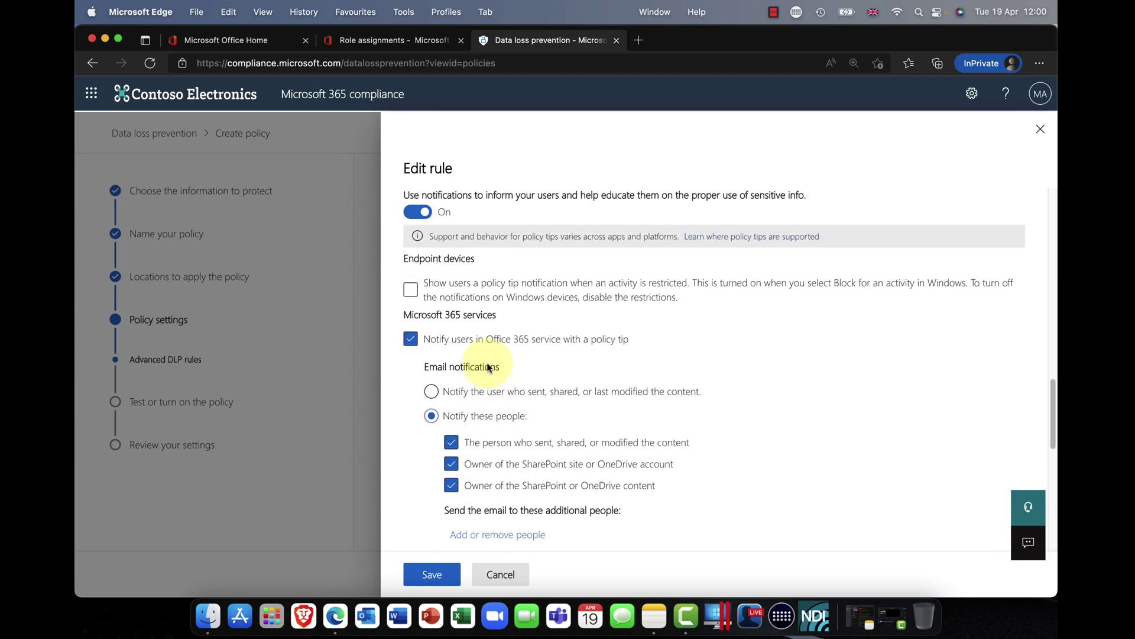
Enable a custom endpoint notification titled 'Warning!' with text 'Policy violation Please call' and a support phone number
click(416, 298)
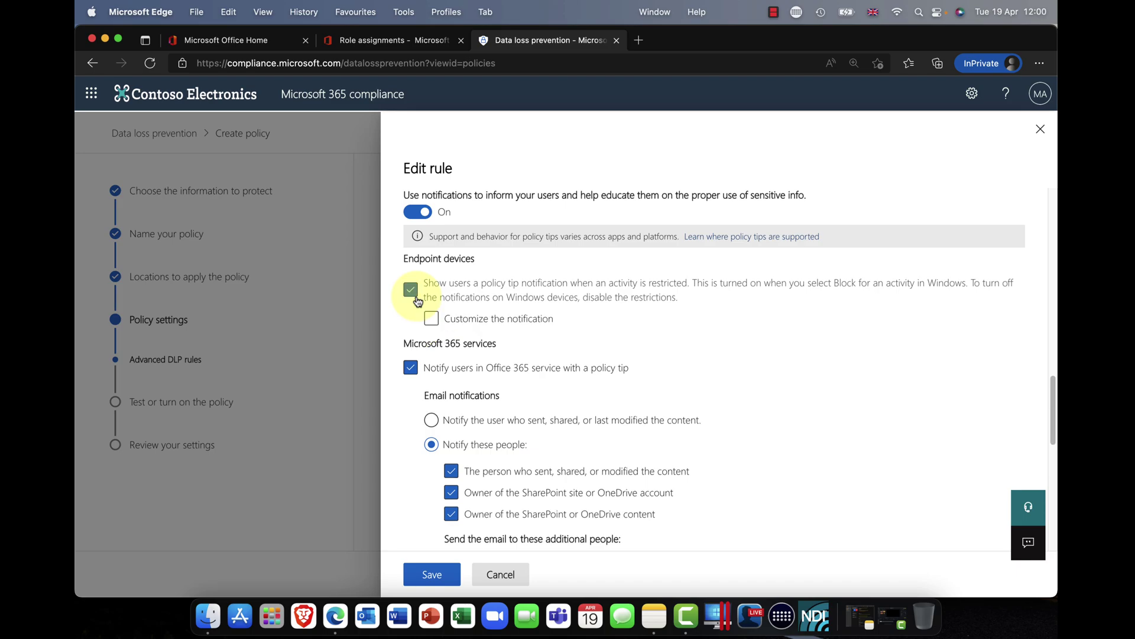
click(467, 328)
click(500, 363)
text(War)
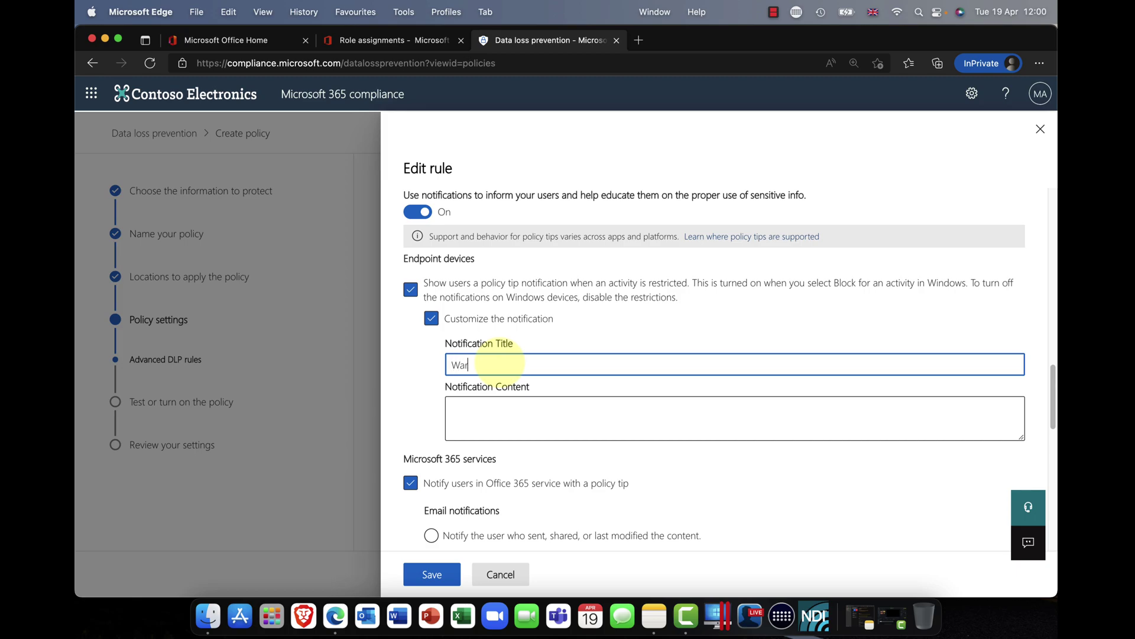
text(ning!)
click(489, 408)
text(Policy vio)
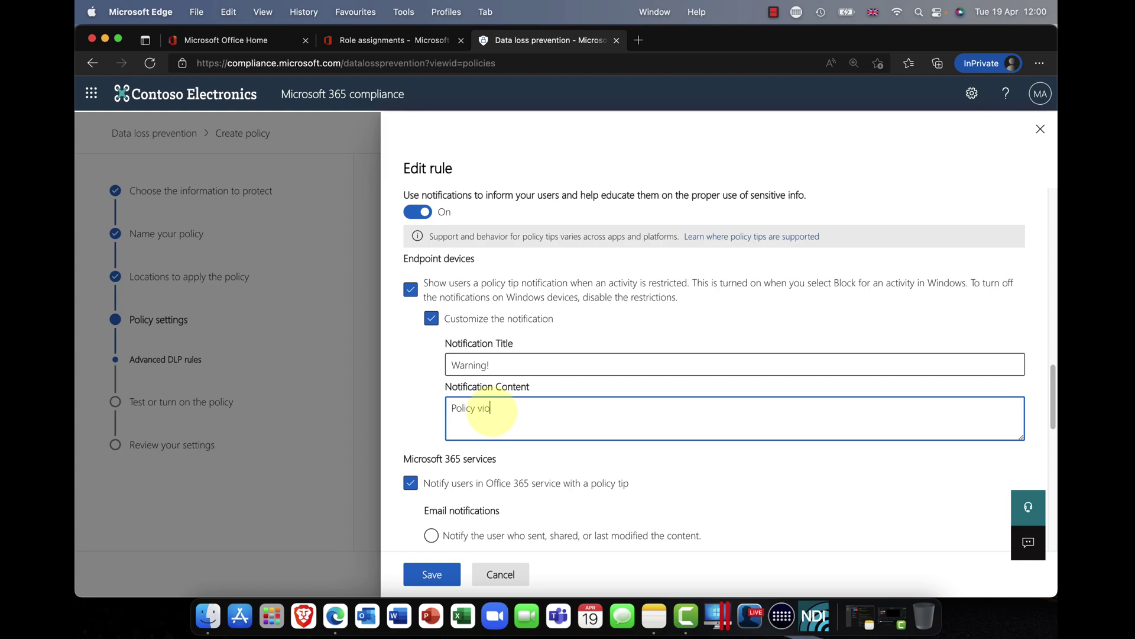
text(lation)
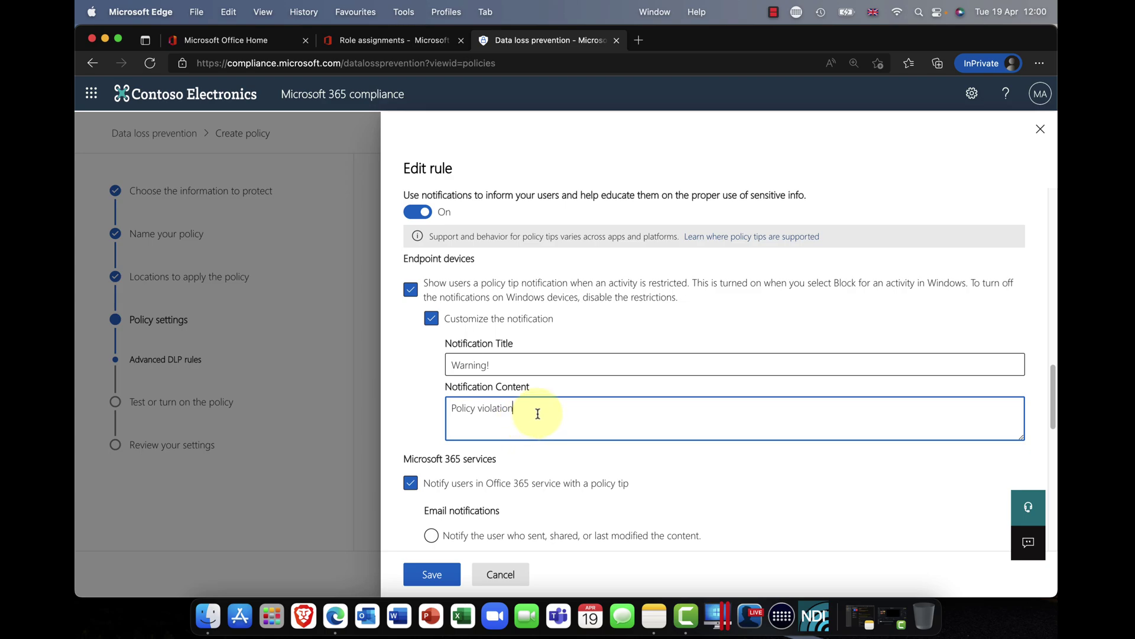
text( Please call 555 55555)
scroll(693, 416, down, 3)
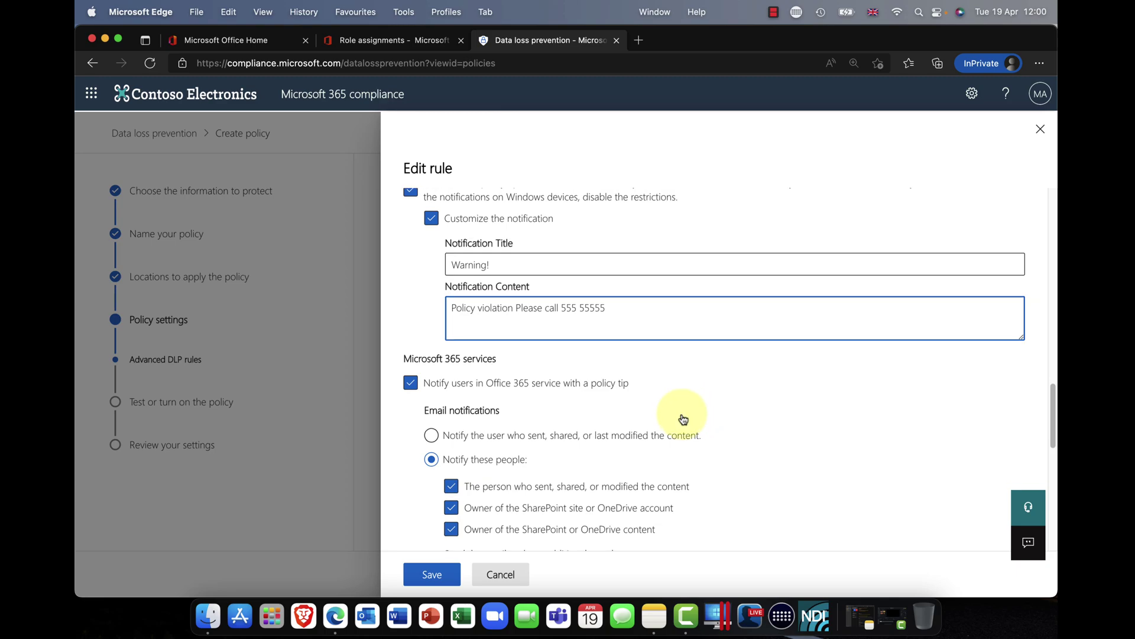
scroll(685, 420, down, 2)
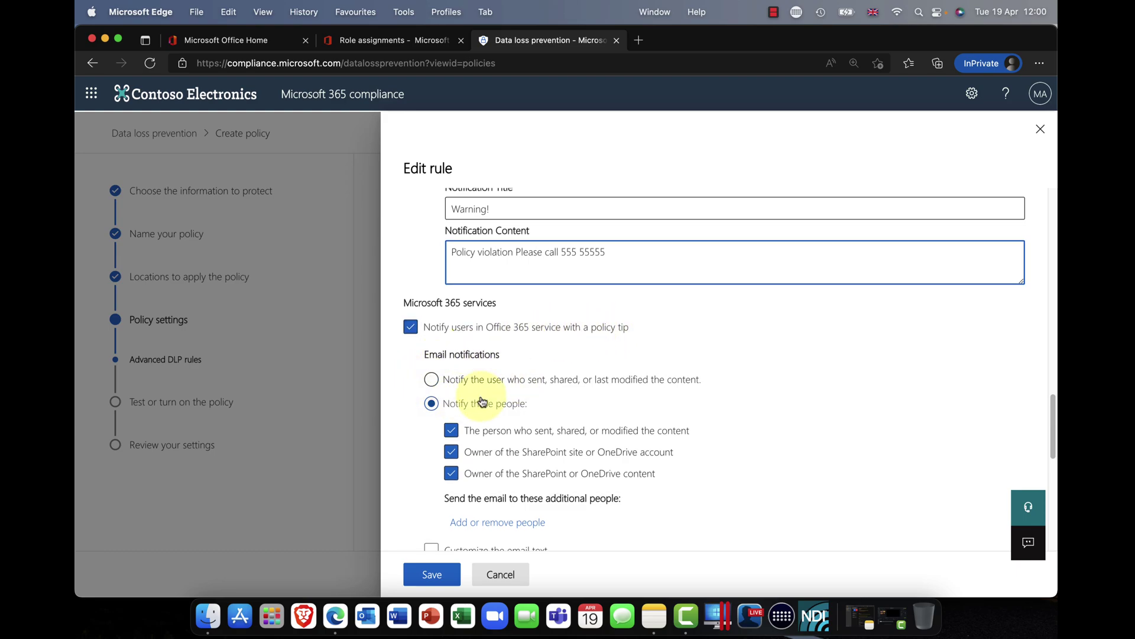
scroll(482, 401, down, 5)
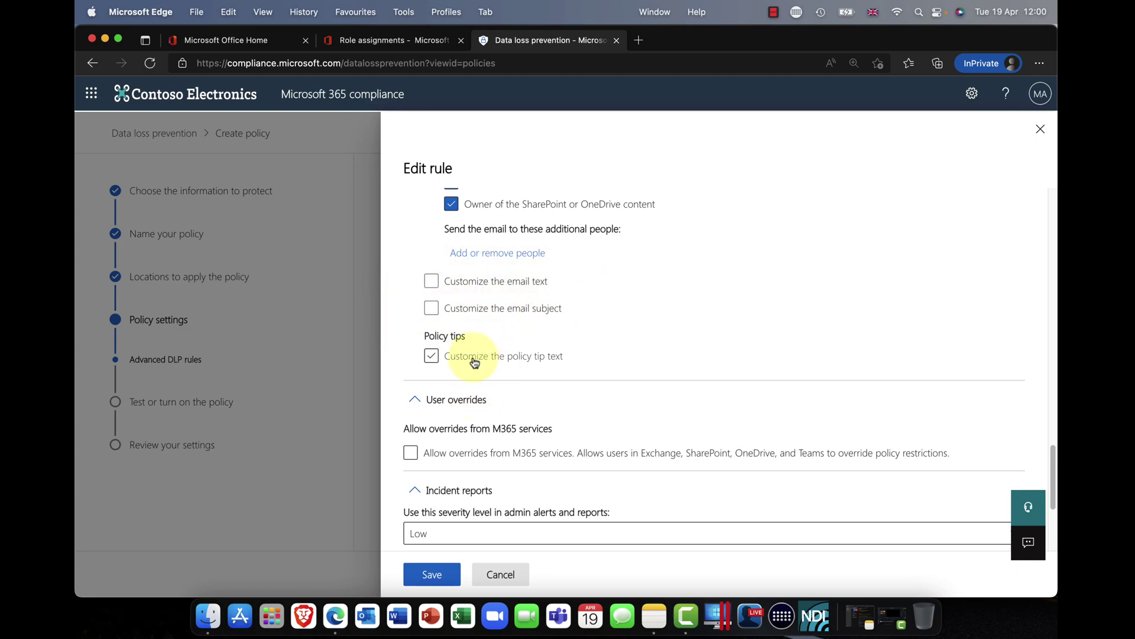
scroll(470, 355, up, 5)
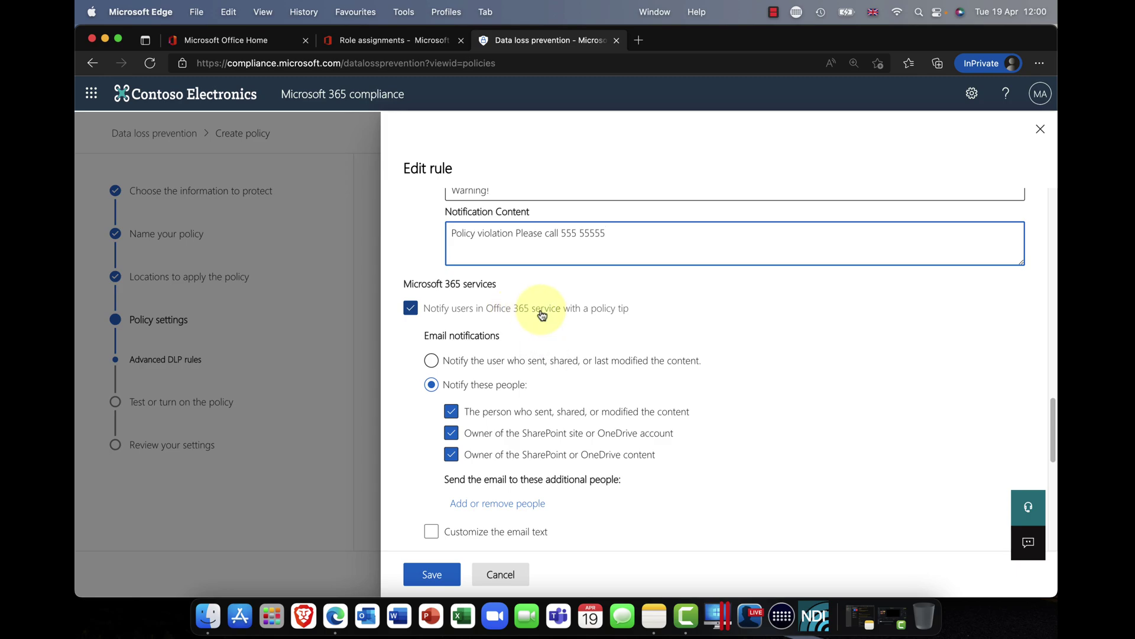
scroll(535, 315, down, 5)
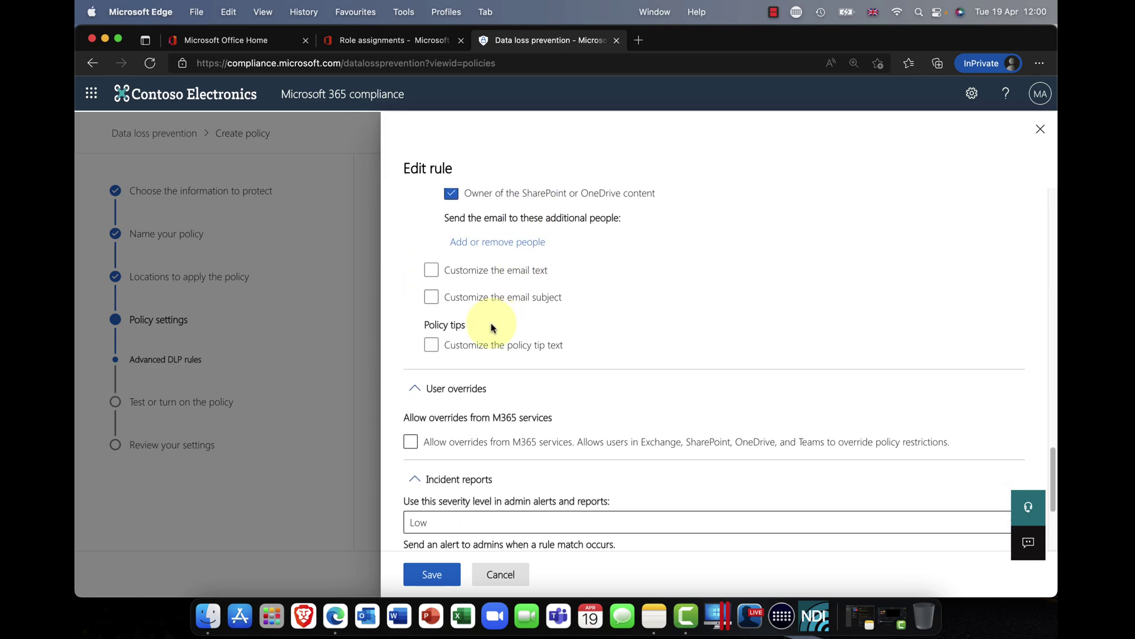
Turn on custom policy tip text and set it to 'Warning Policy violation'
click(433, 346)
click(483, 361)
text(Warning)
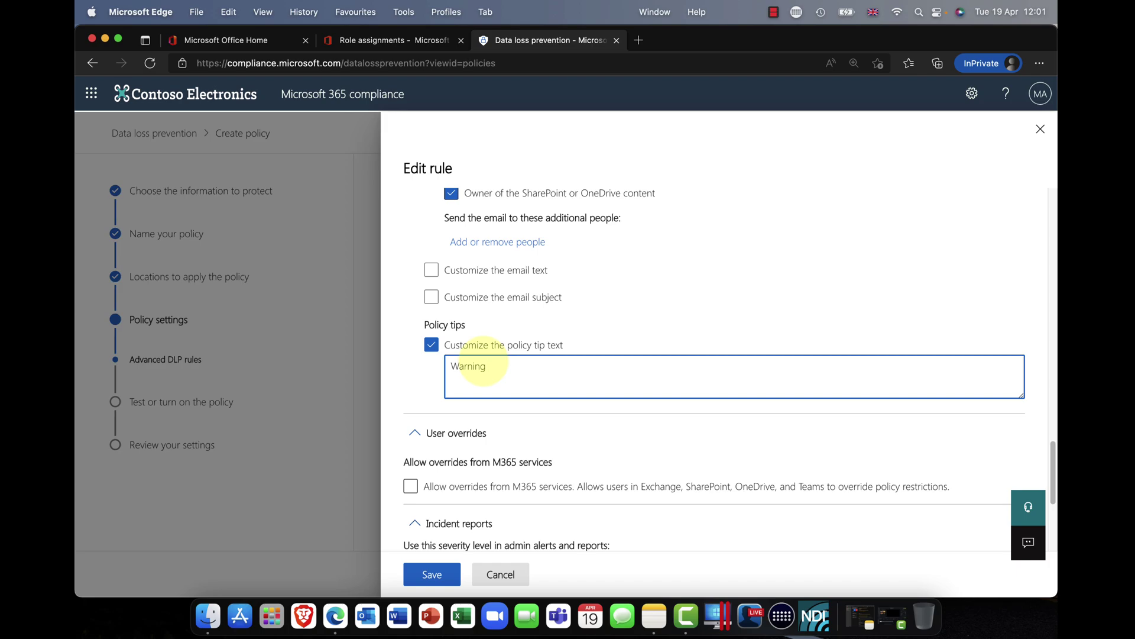
text( Policy violation)
click(637, 327)
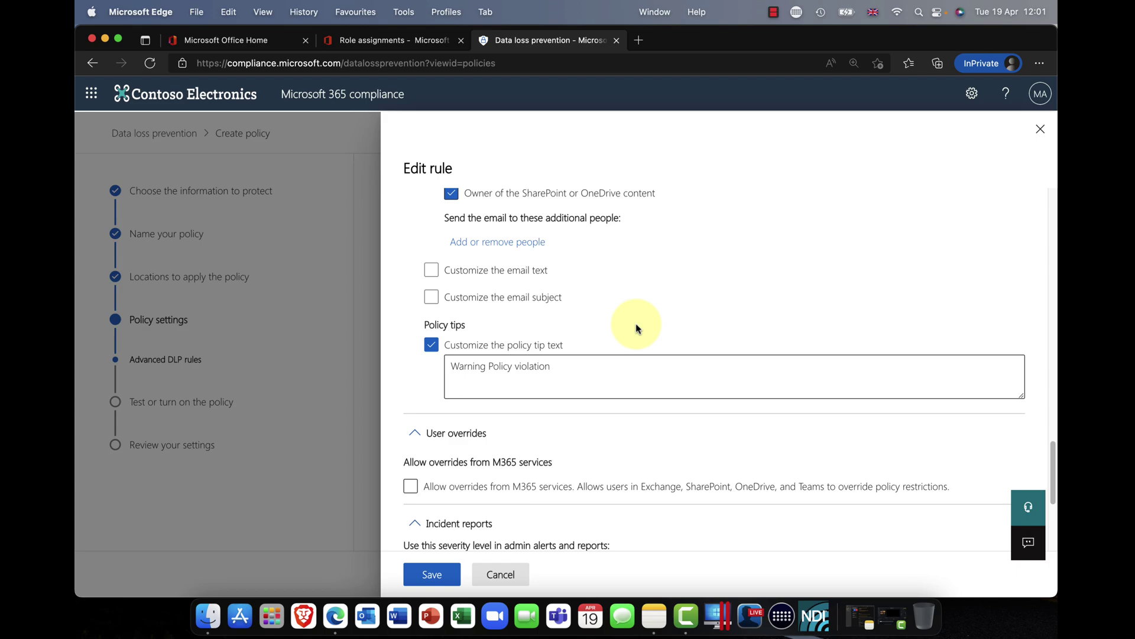
scroll(636, 326, down, 2)
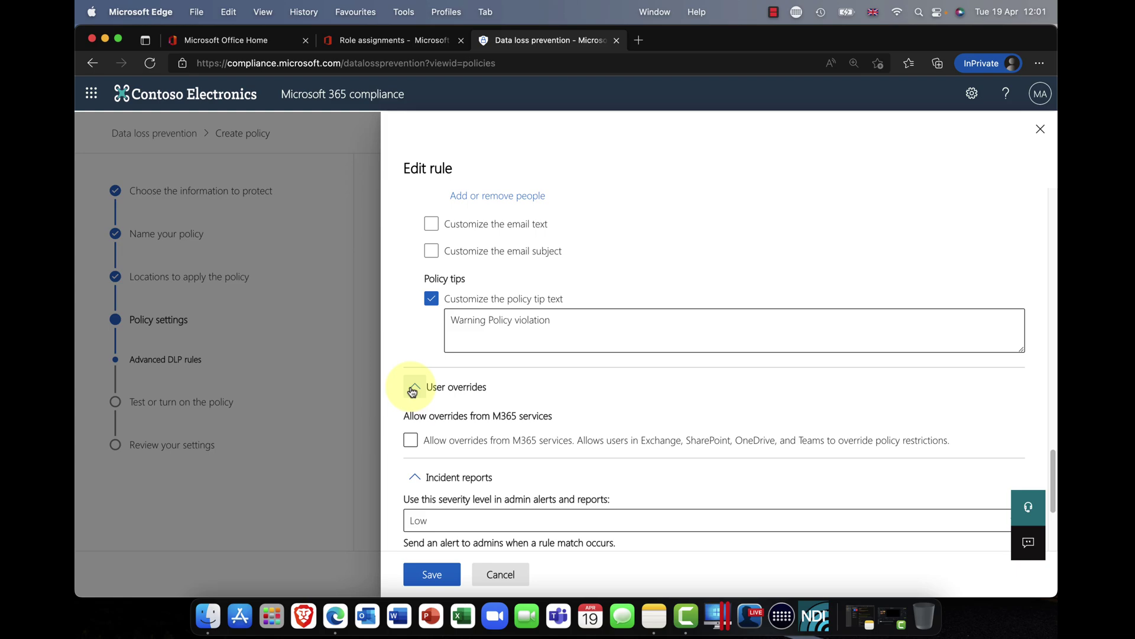
scroll(412, 391, down, 4)
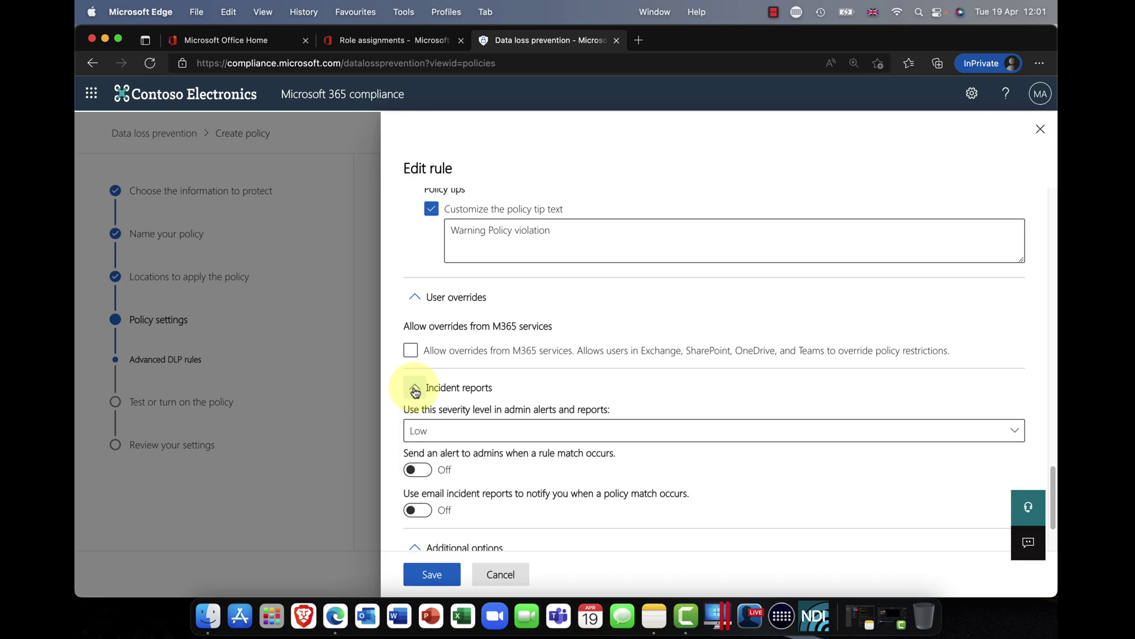
Allow user overrides from M365 services and tick 'Require a business justification to override'
click(451, 353)
click(451, 355)
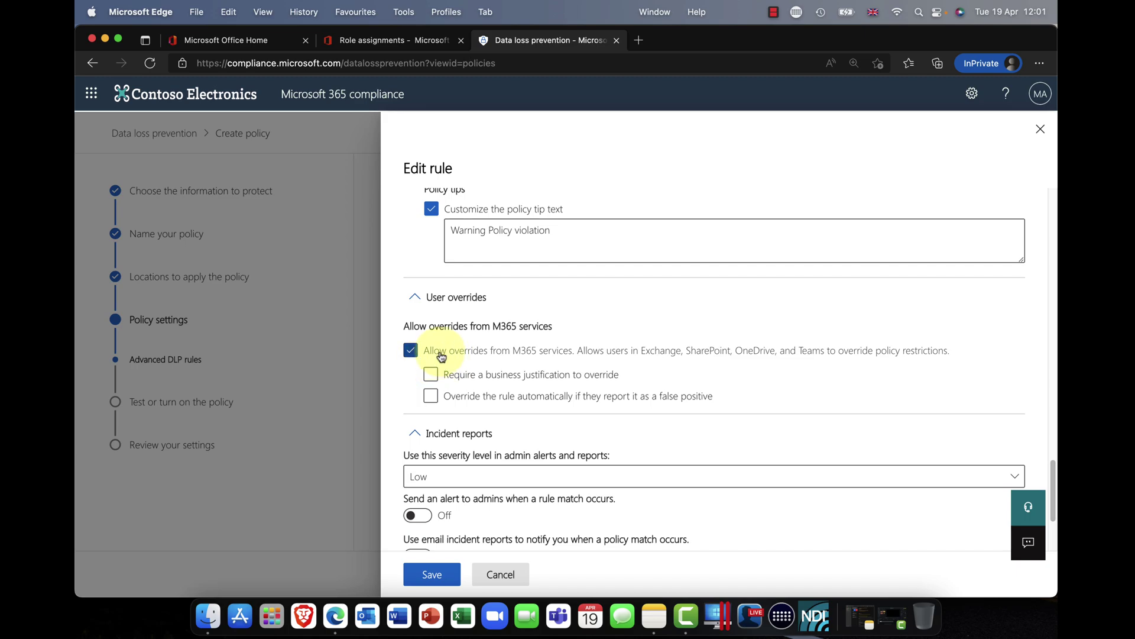
click(431, 374)
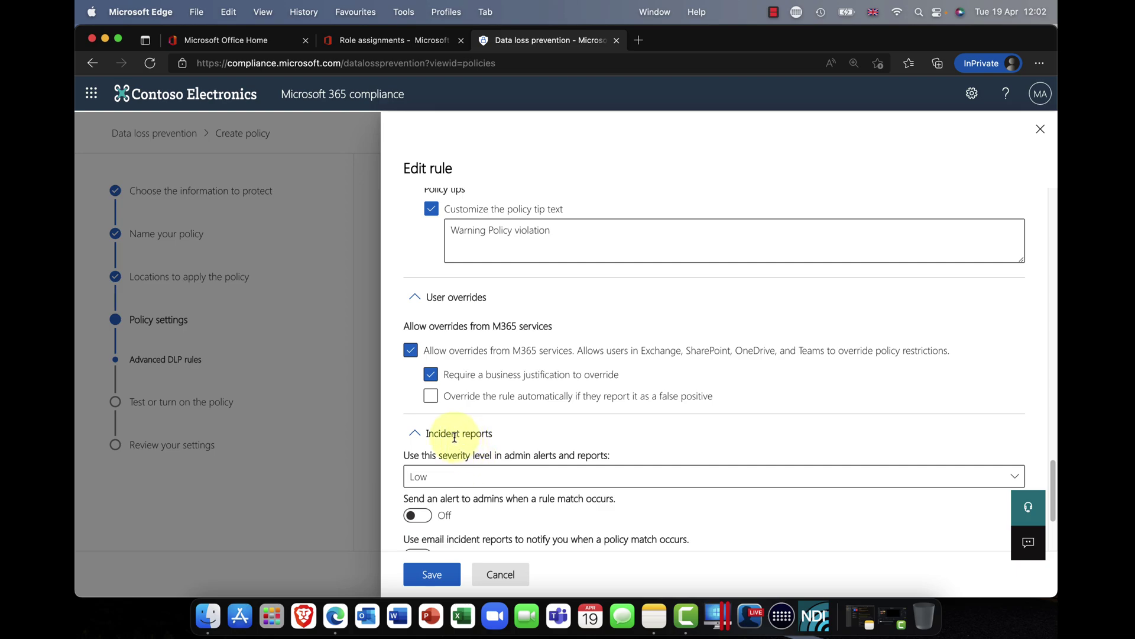
scroll(453, 361, down, 5)
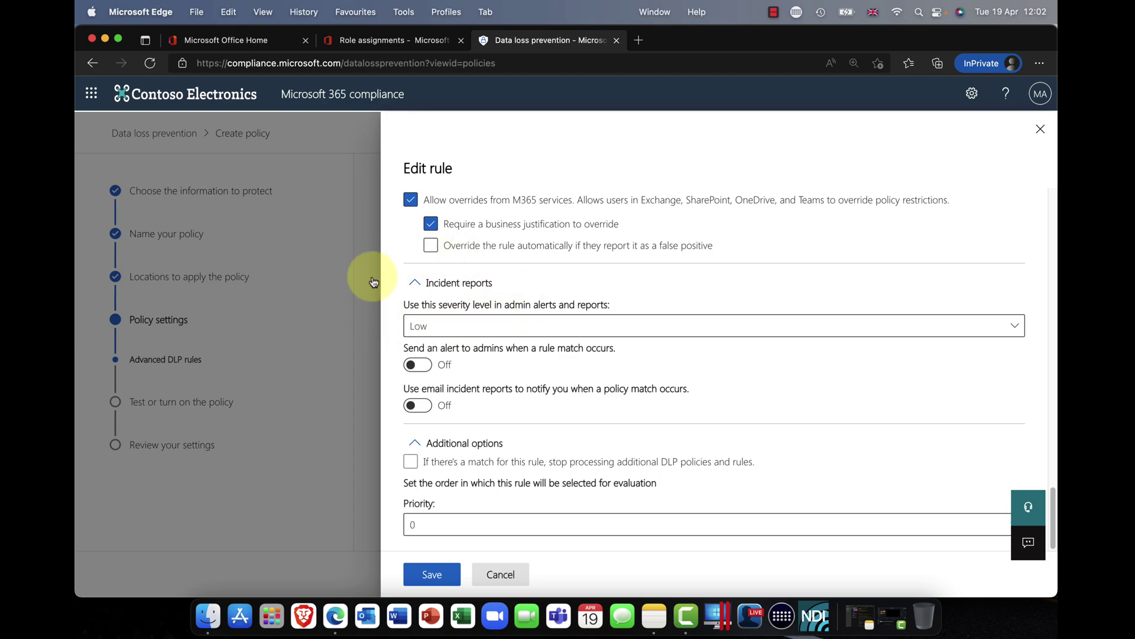
Set the alert severity to Medium and switch on alerts to admins
click(589, 326)
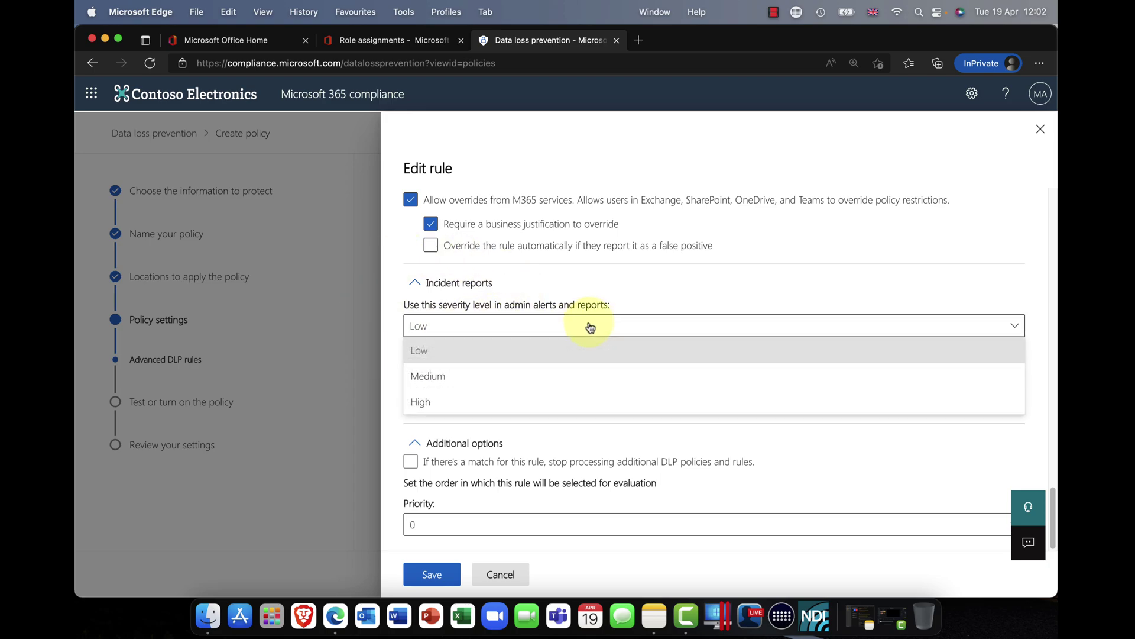
click(512, 383)
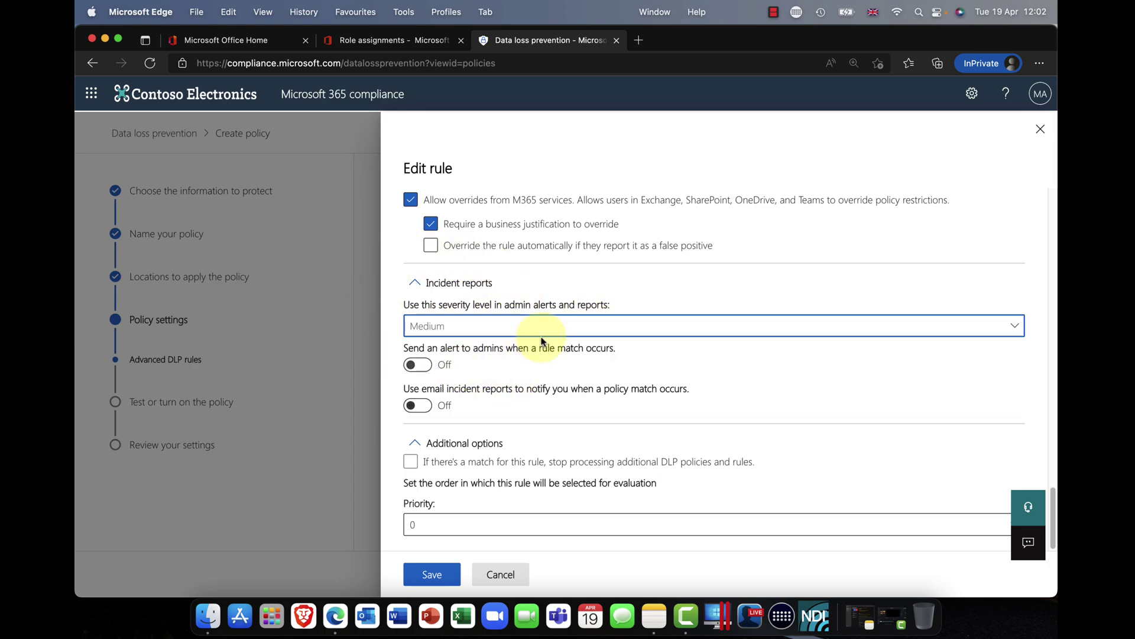
click(421, 367)
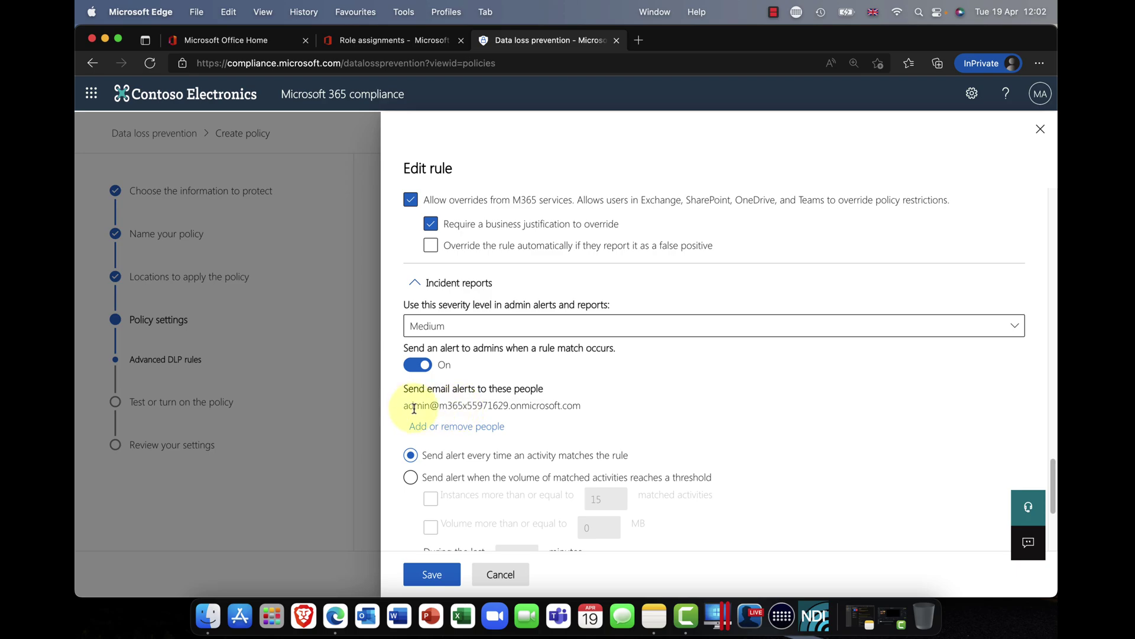
Review the full Low volume rule and save it
scroll(456, 437, down, 3)
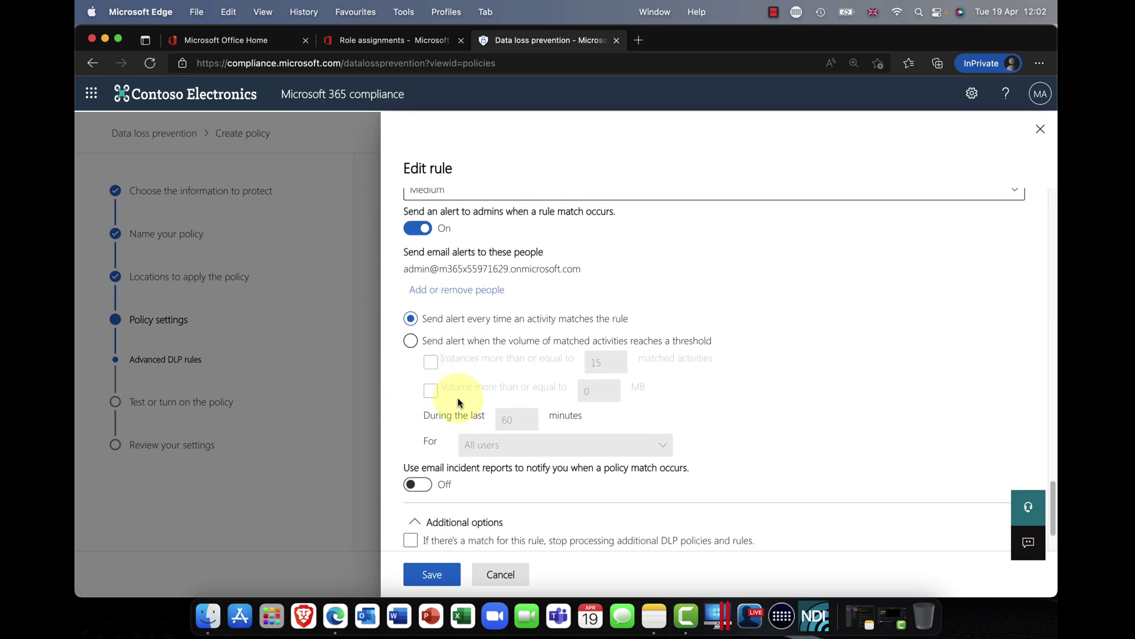
scroll(484, 288, down, 2)
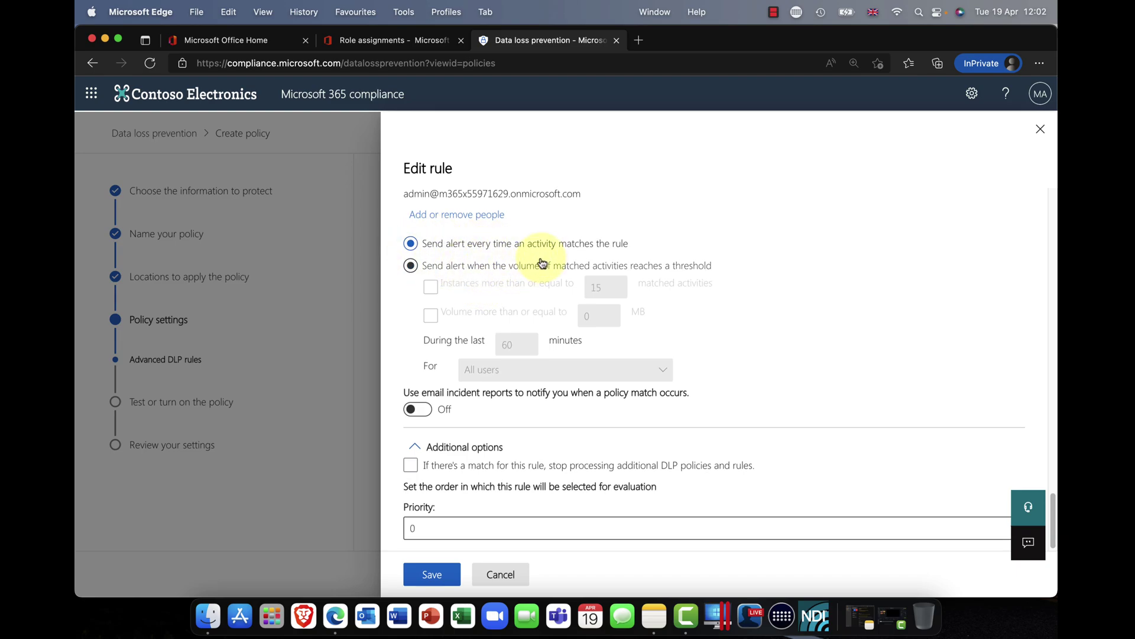
scroll(542, 264, up, 1)
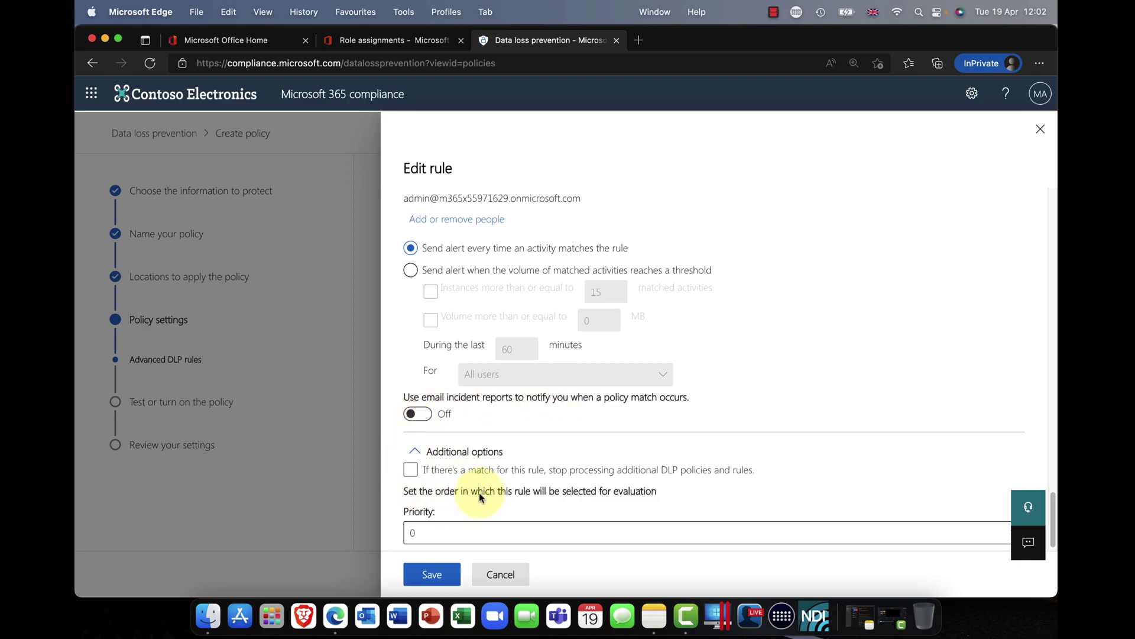
scroll(477, 494, down, 1)
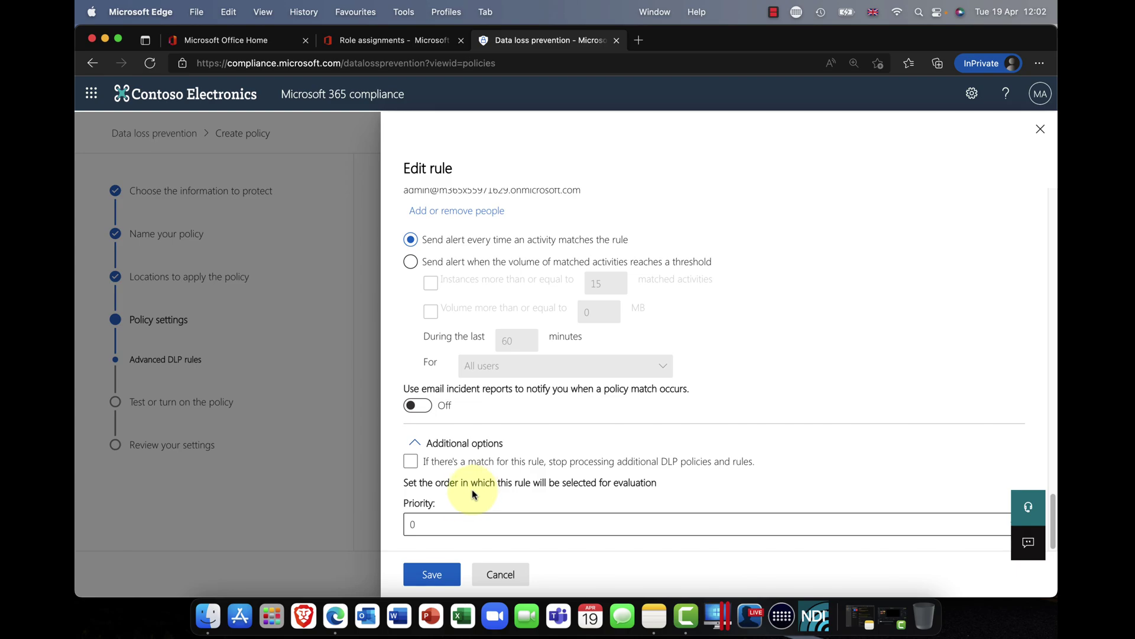
scroll(453, 502, up, 20)
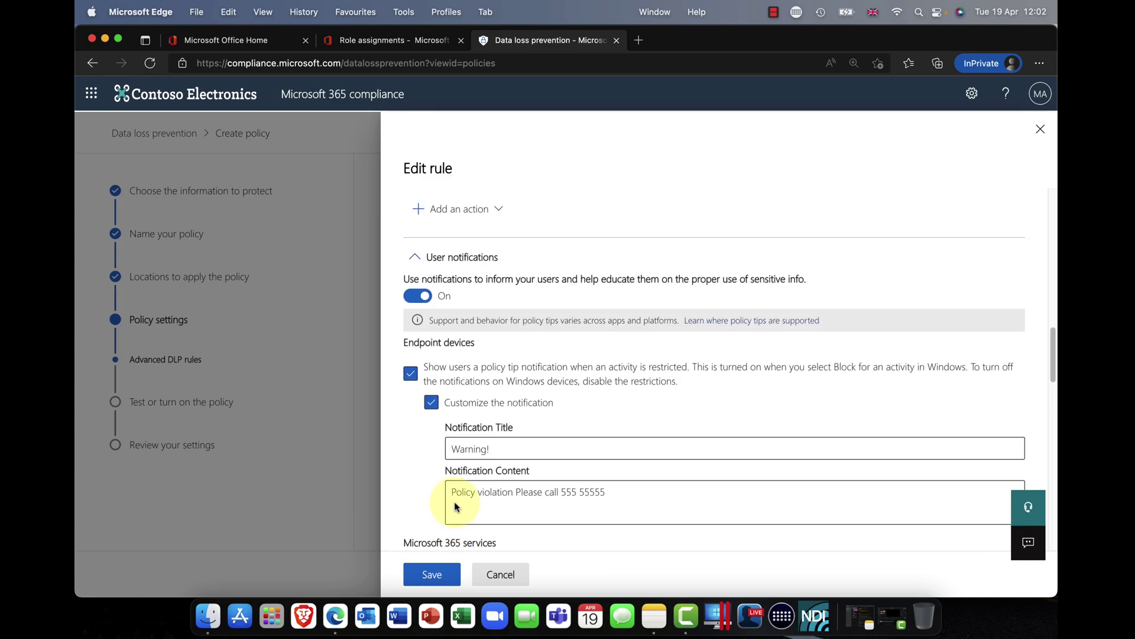
scroll(456, 507, up, 15)
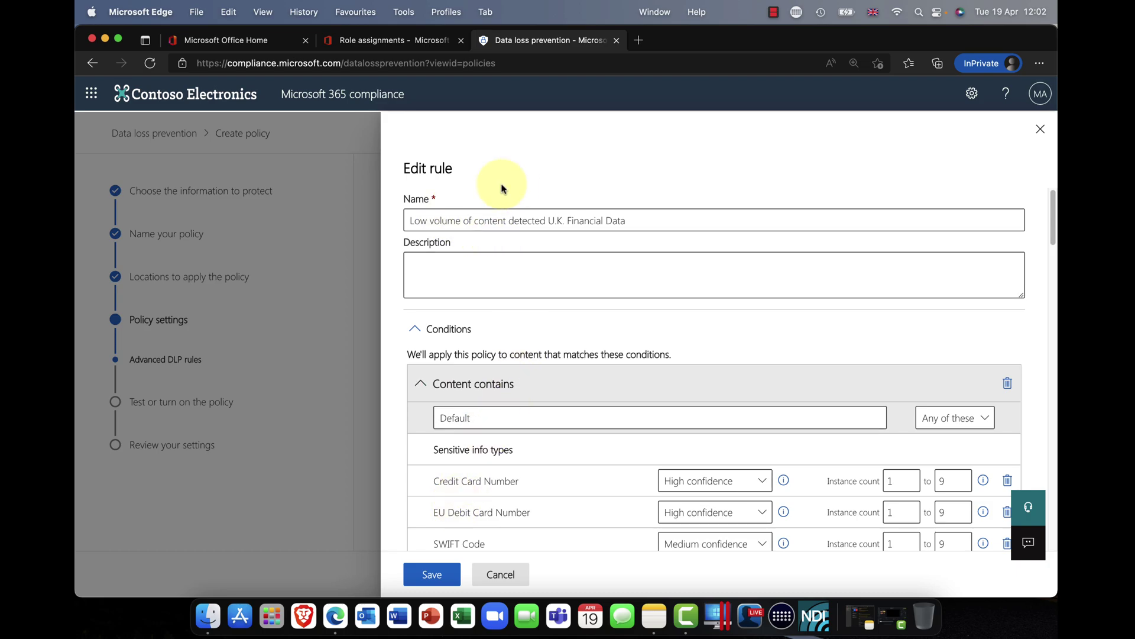
scroll(521, 300, down, 5)
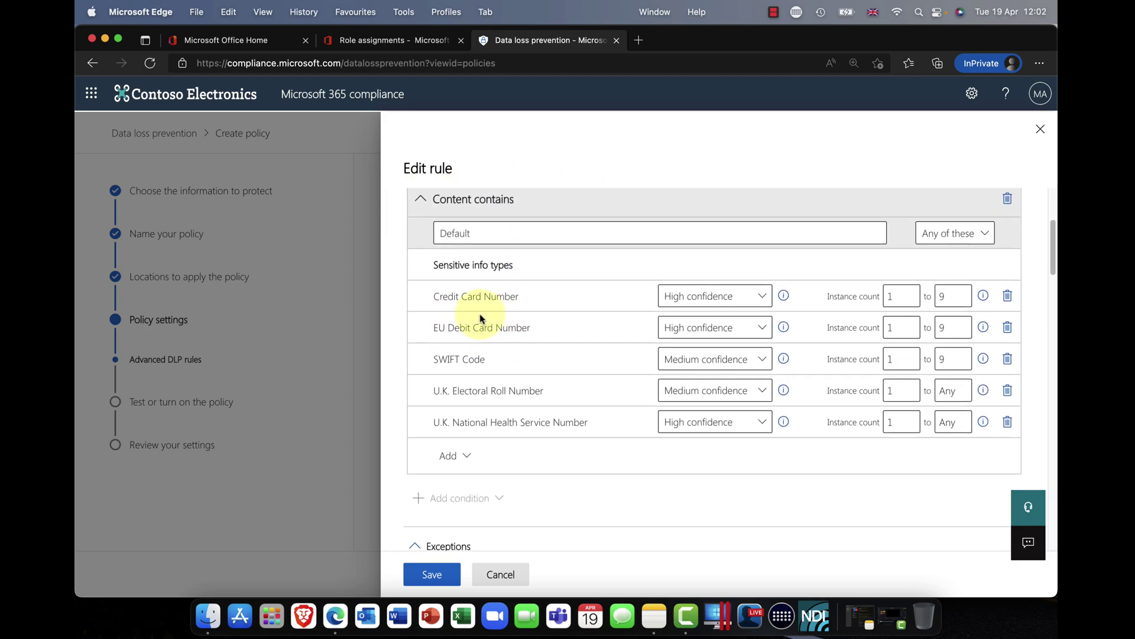
click(442, 579)
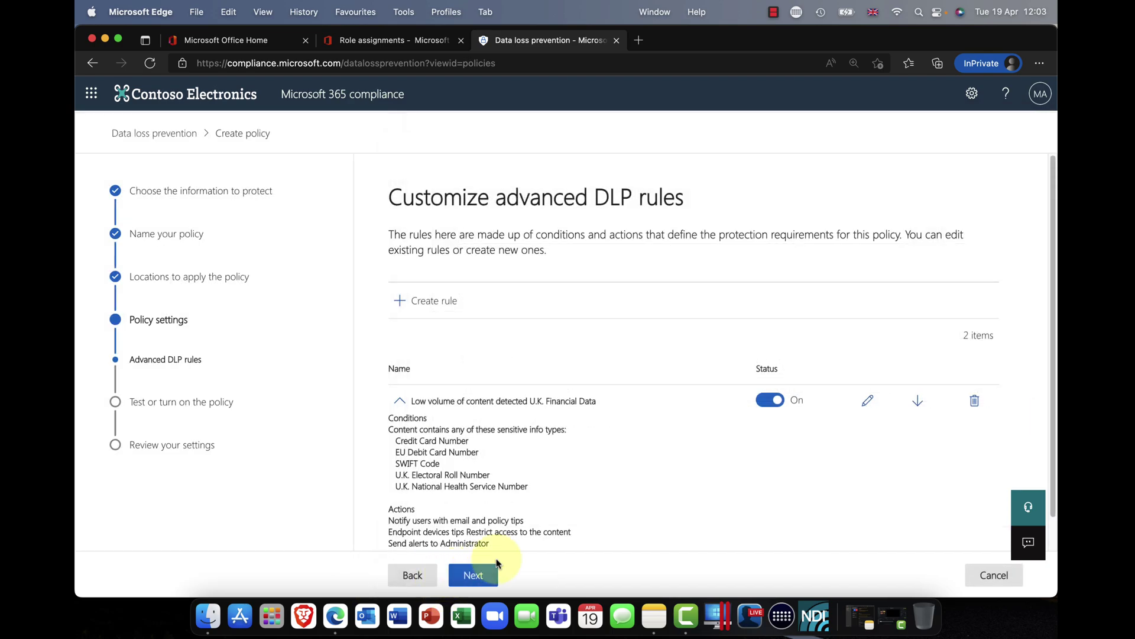
Keep 'Turn it on right away' selected for the policy and advance to the review page
click(475, 576)
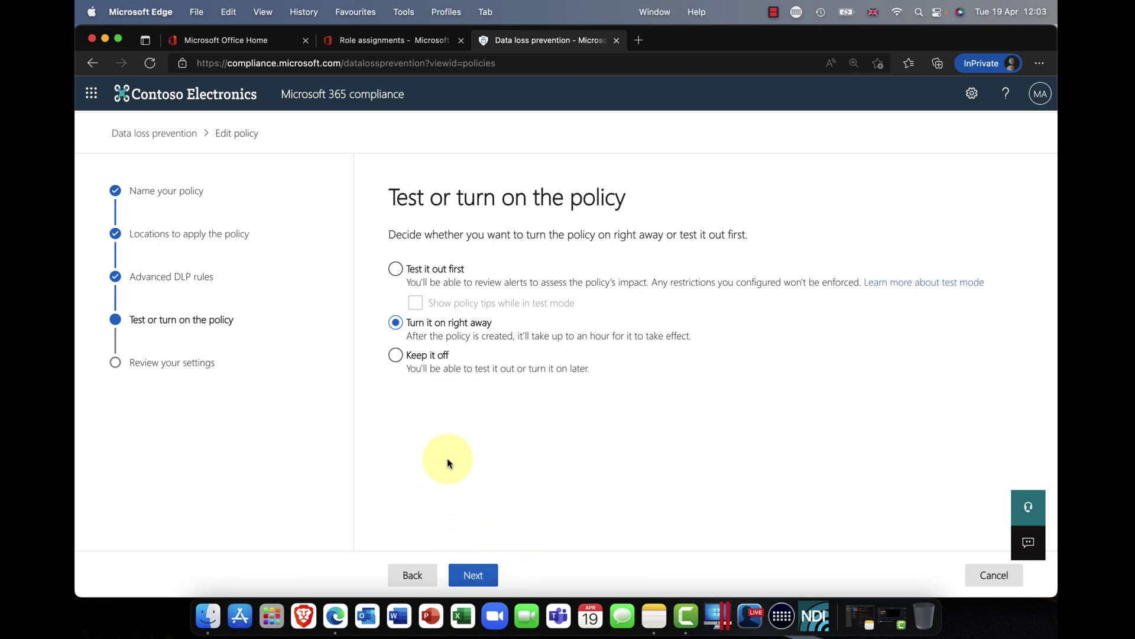
click(399, 282)
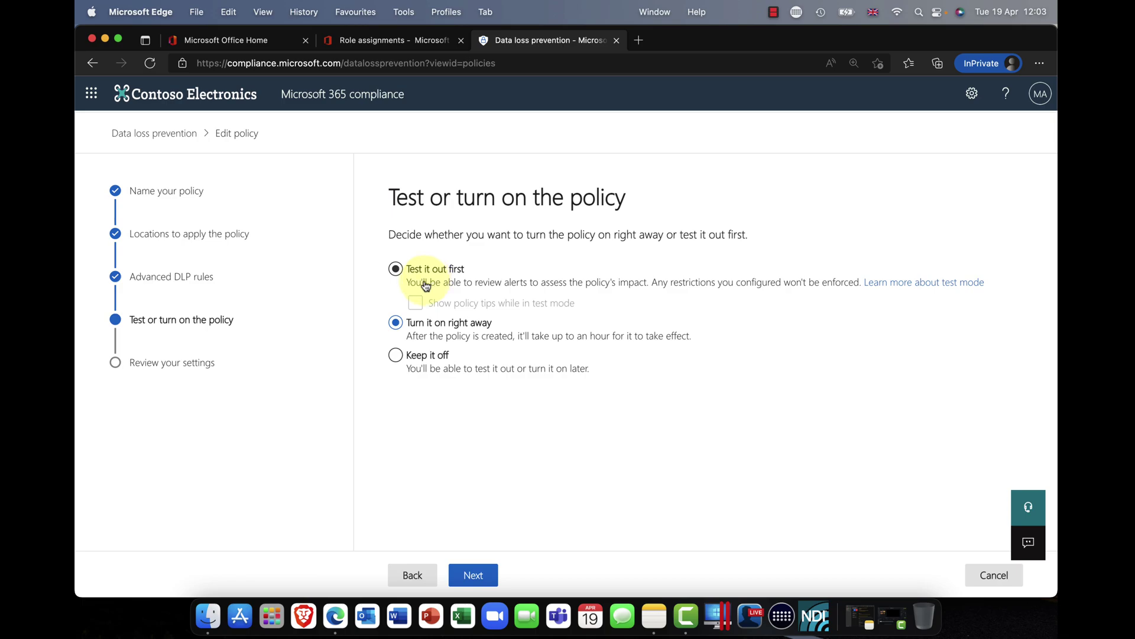
click(480, 577)
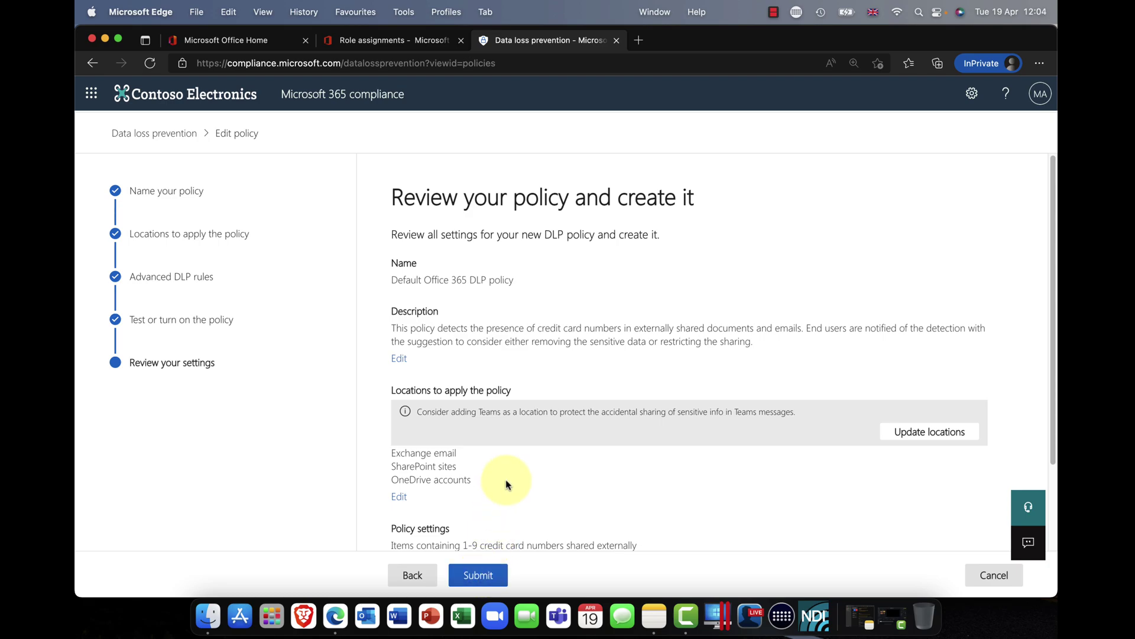
Submit the Default Office 365 DLP policy changes and confirm with Done
scroll(506, 480, down, 3)
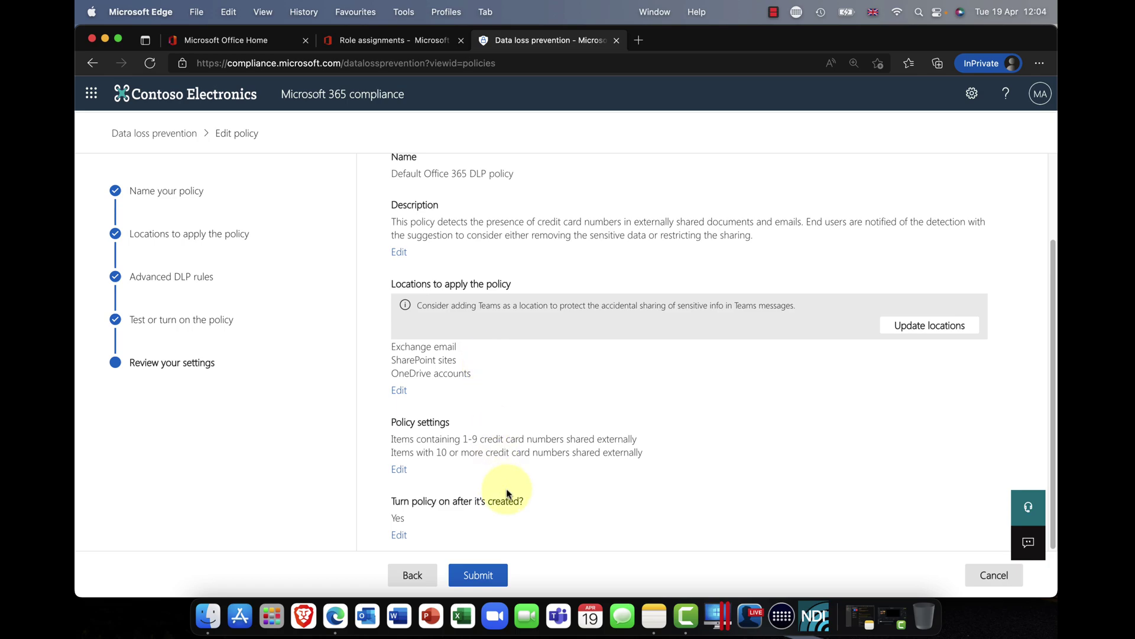
click(480, 577)
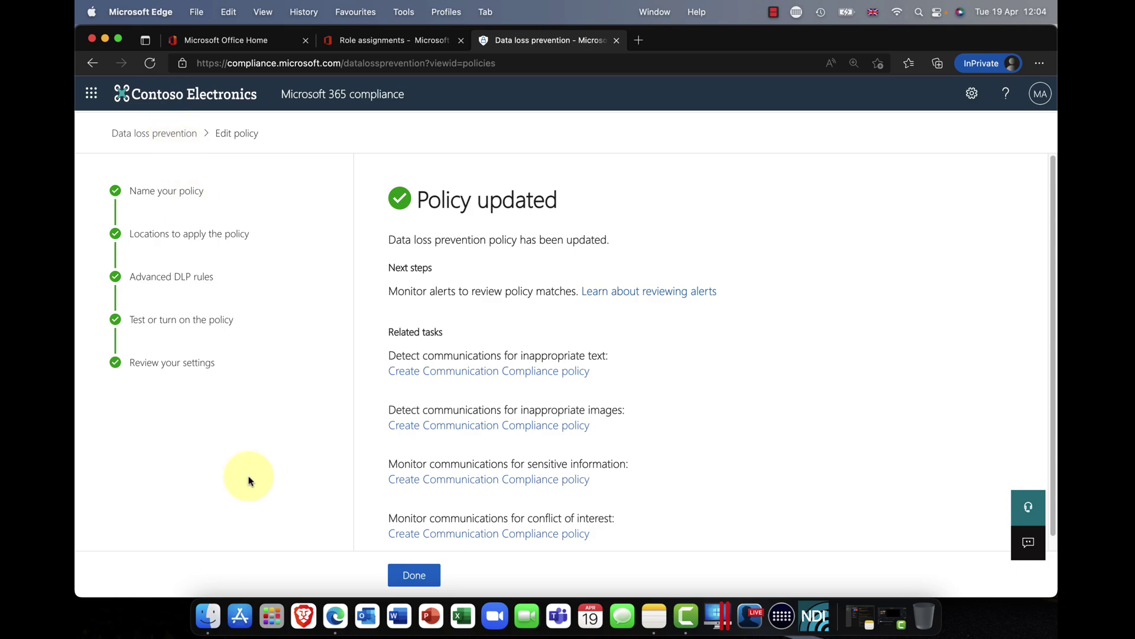
click(408, 581)
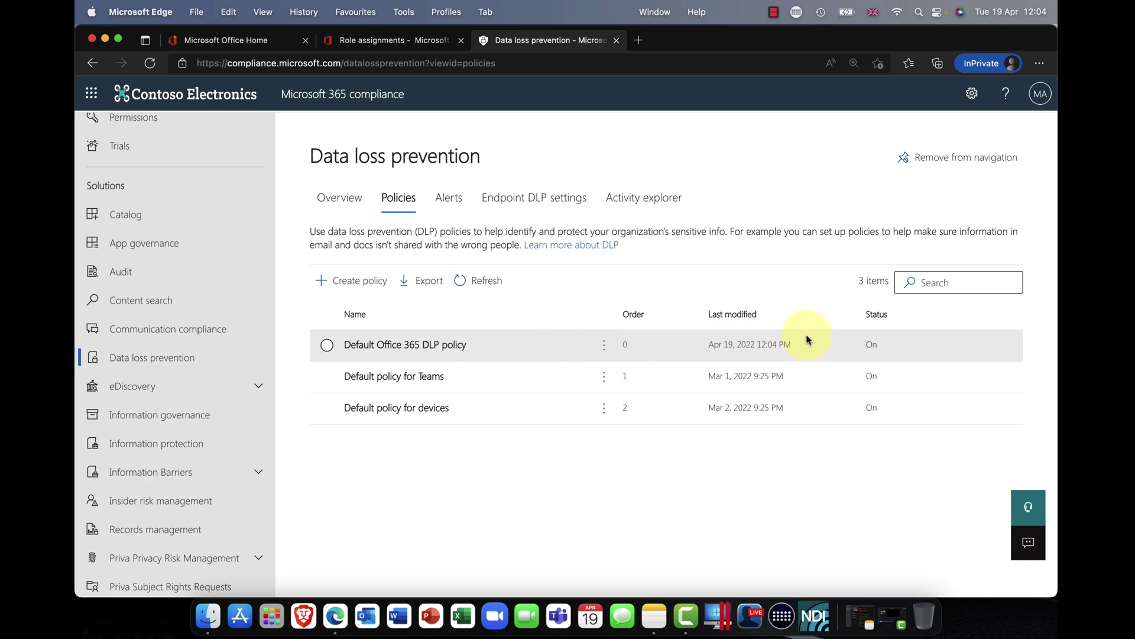
Look through DLP Alerts, Endpoint DLP settings and Activity explorer with its date range filter
click(441, 205)
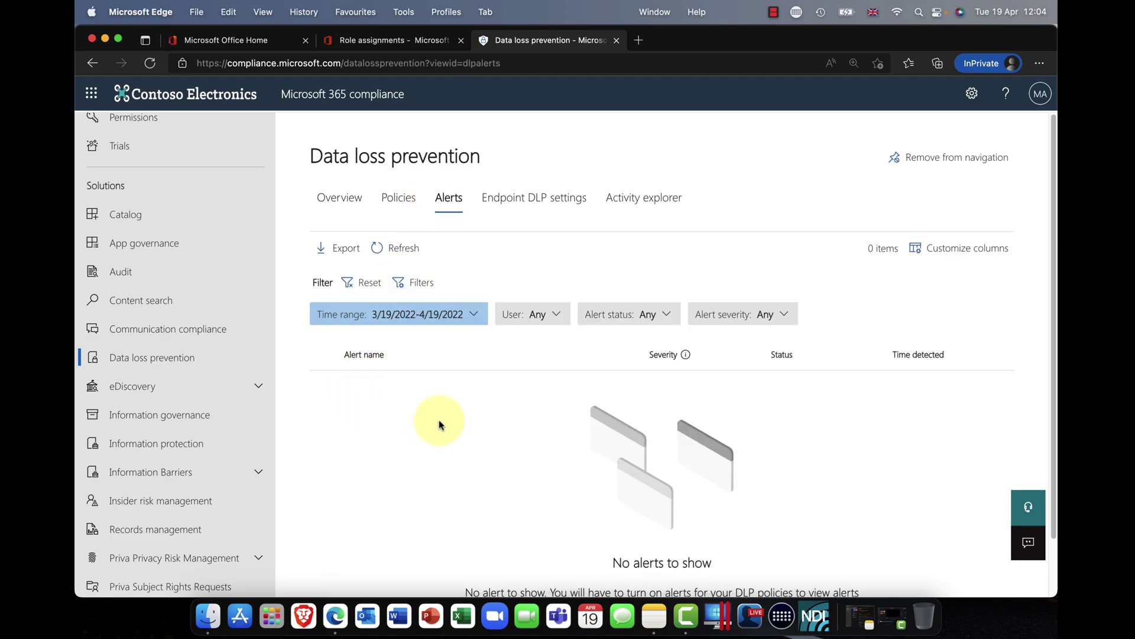
click(560, 198)
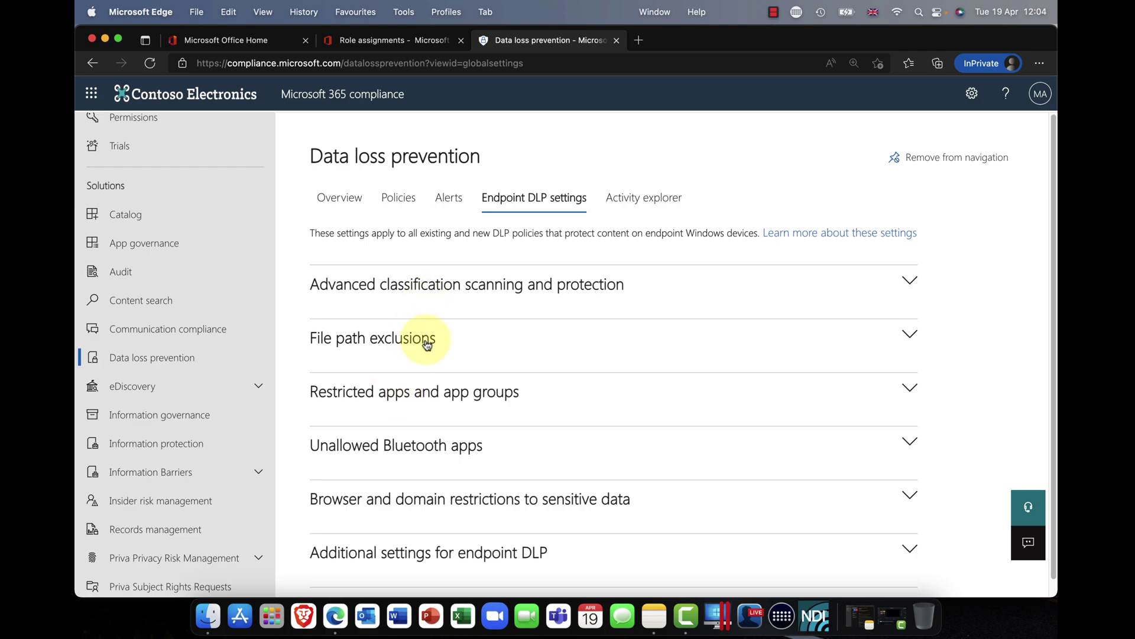
scroll(445, 350, down, 1)
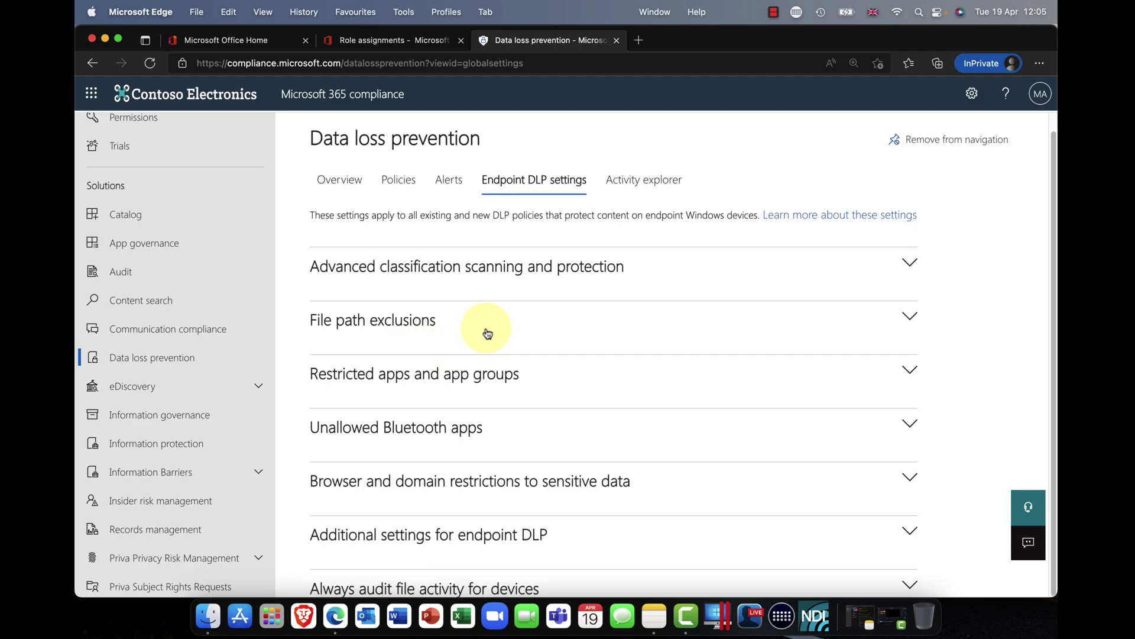
click(640, 189)
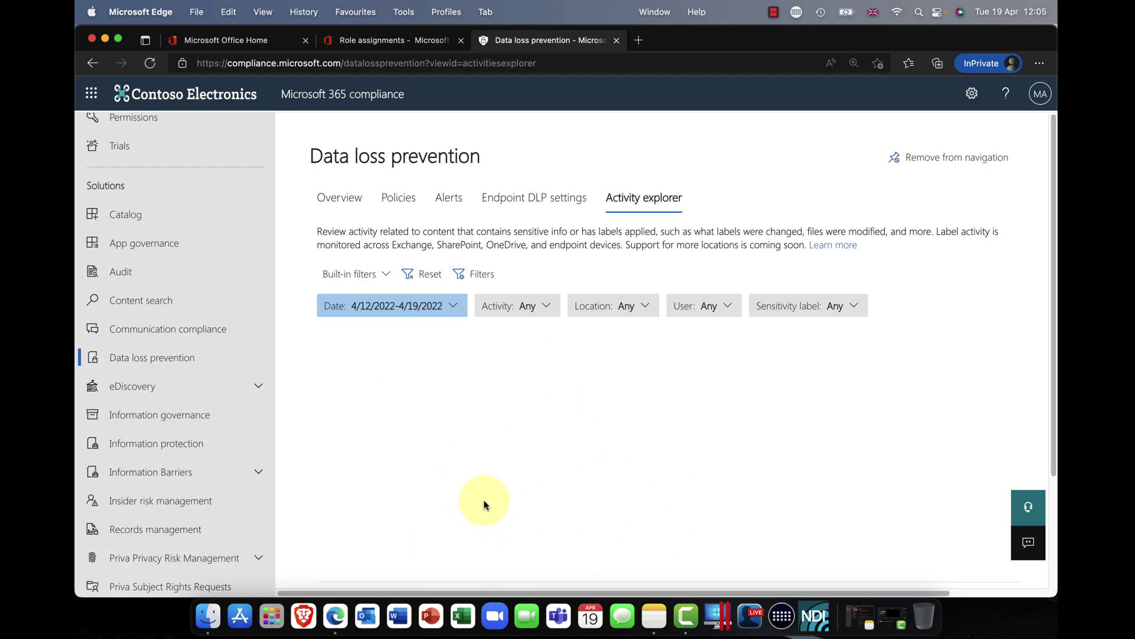
click(459, 310)
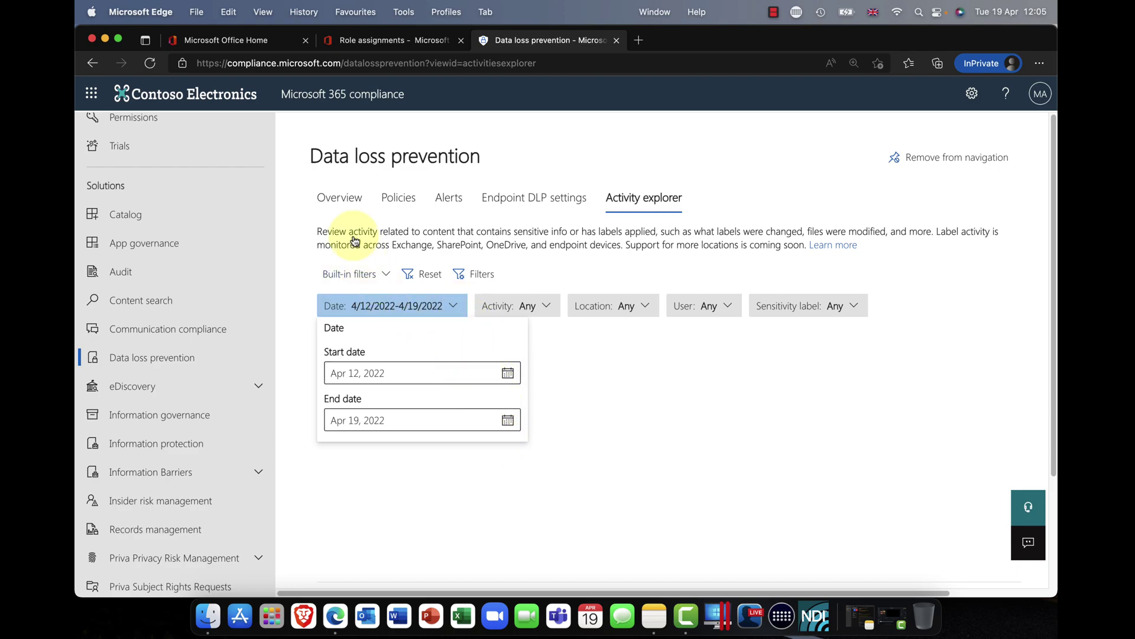
Return to the DLP Policies list, start and then cancel a new policy, with all three policies showing On
click(338, 204)
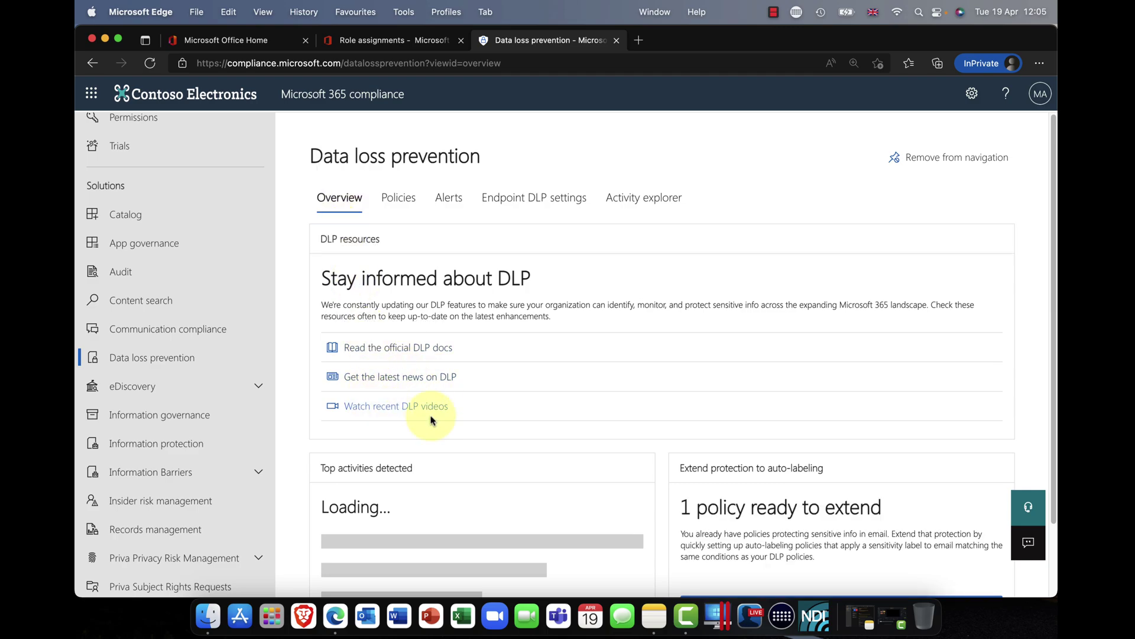
click(396, 203)
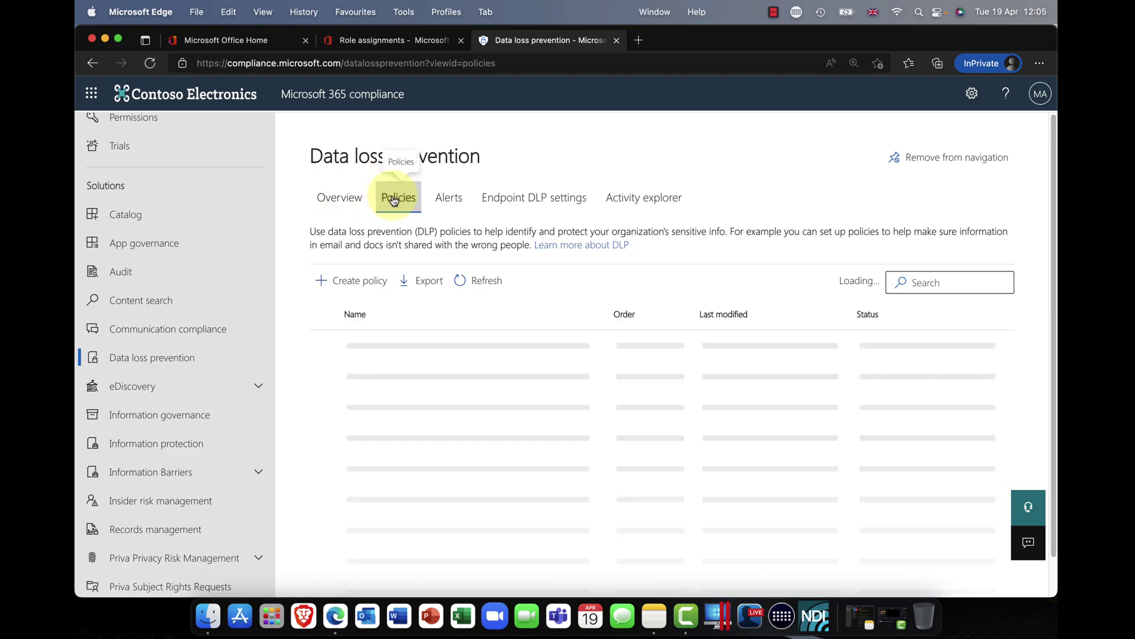
click(353, 281)
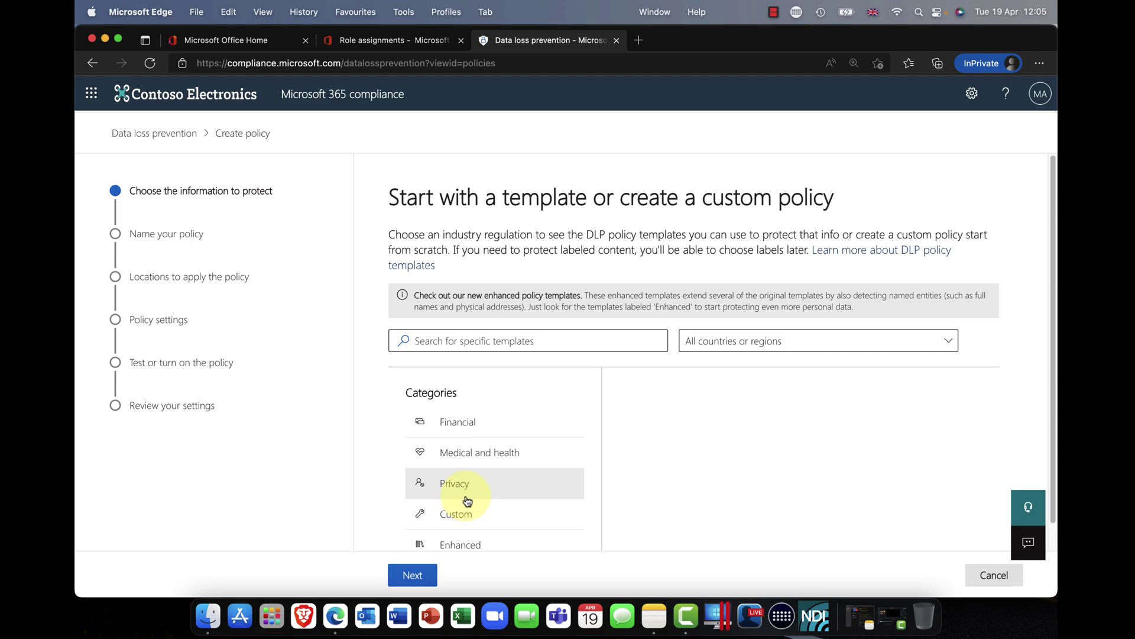
click(981, 574)
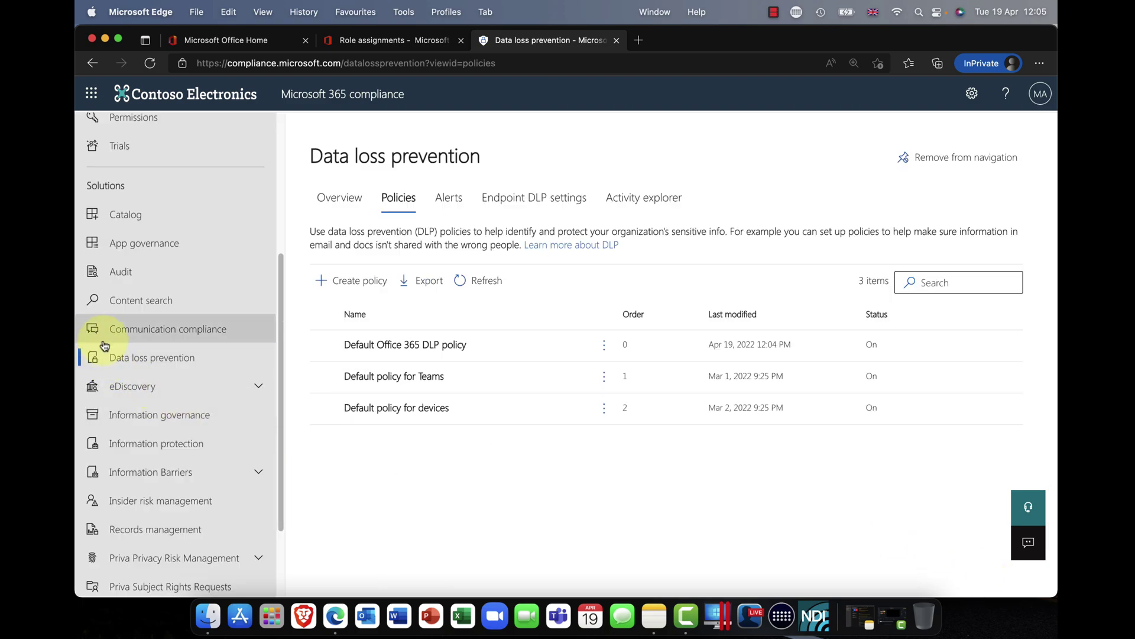
scroll(98, 337, up, 5)
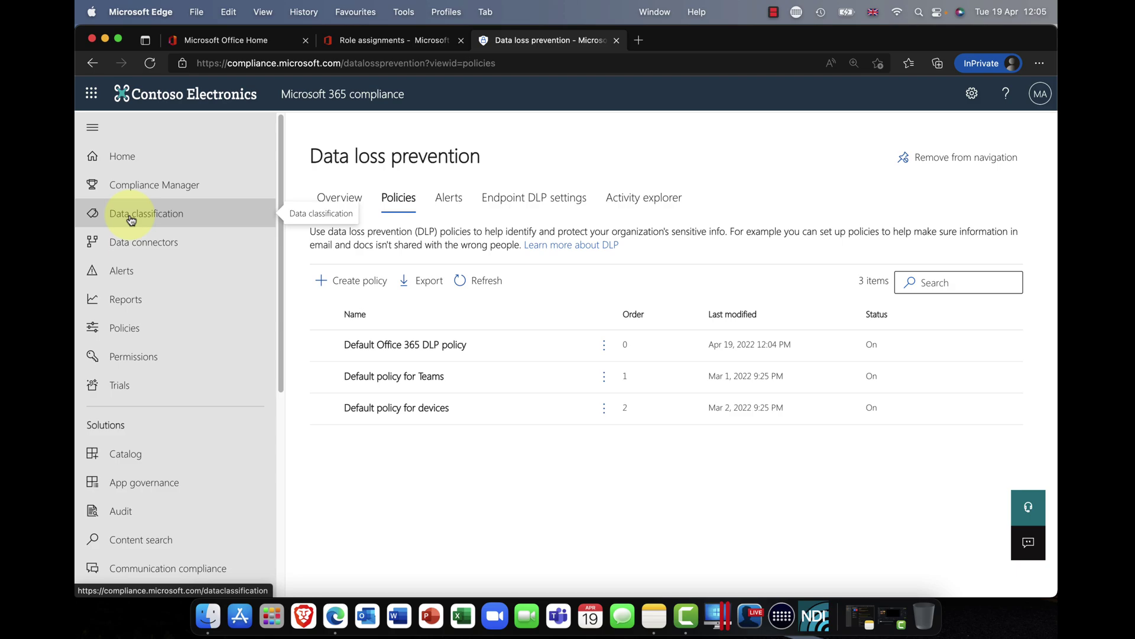
Review the Data classification Overview chart, then list the 262 built-in sensitive info types
click(152, 216)
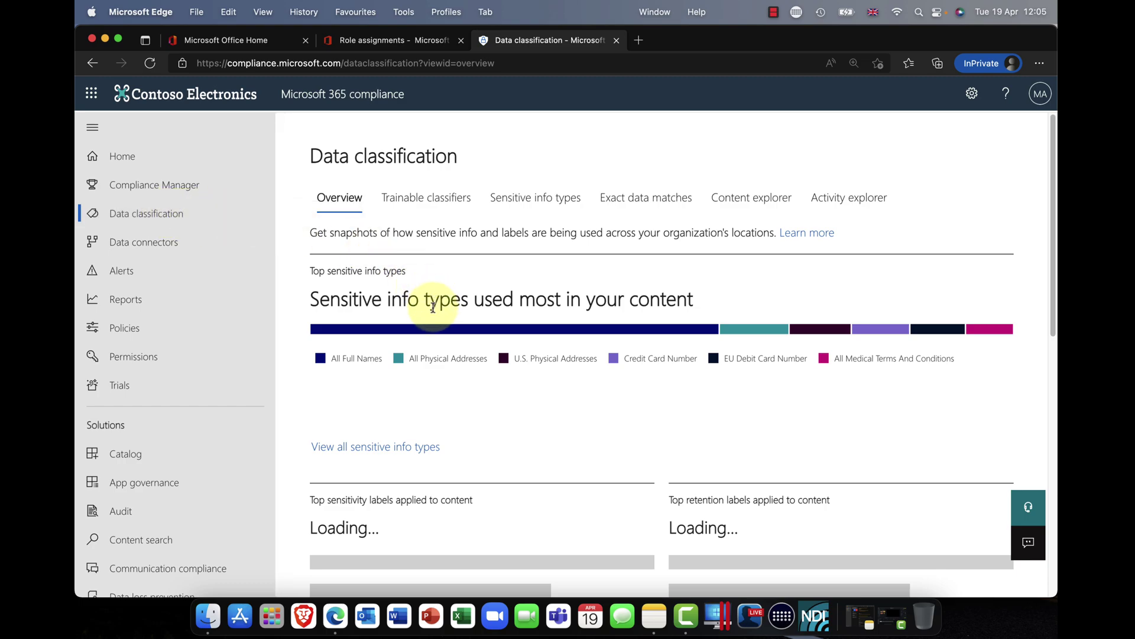
scroll(434, 314, down, 5)
scroll(434, 314, up, 5)
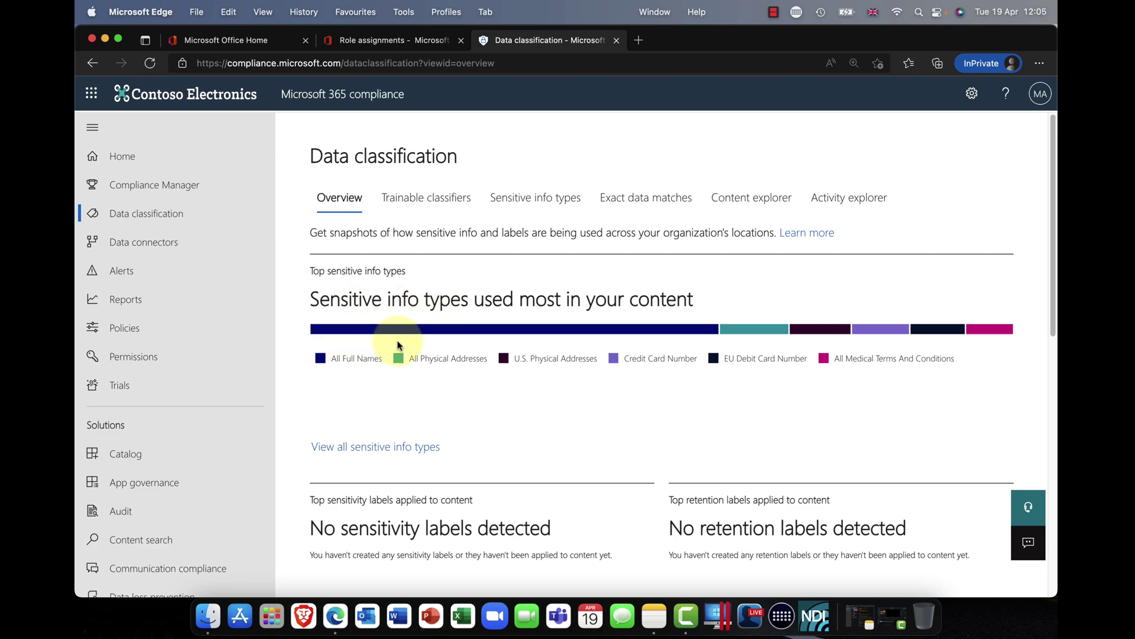
scroll(484, 548, down, 3)
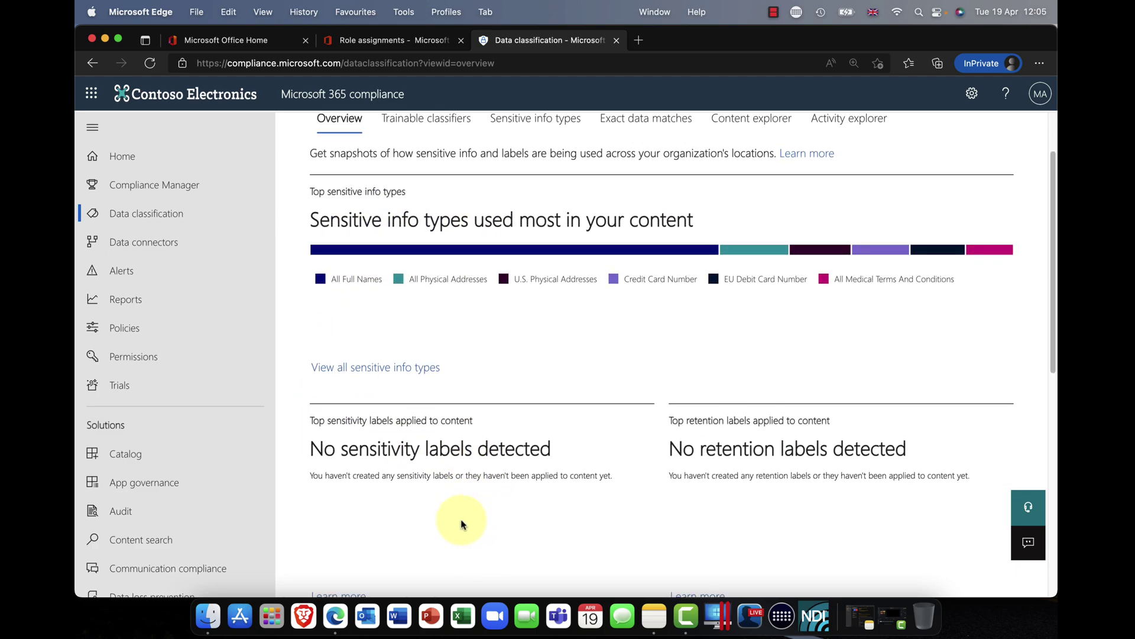
scroll(440, 514, up, 3)
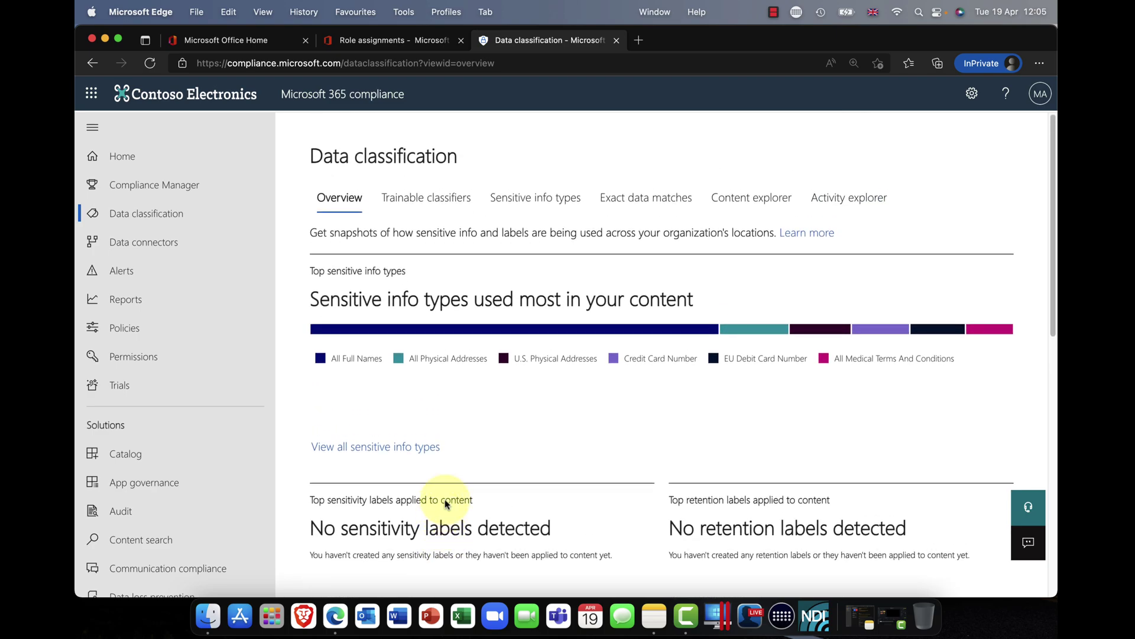
mouse_move(501, 336)
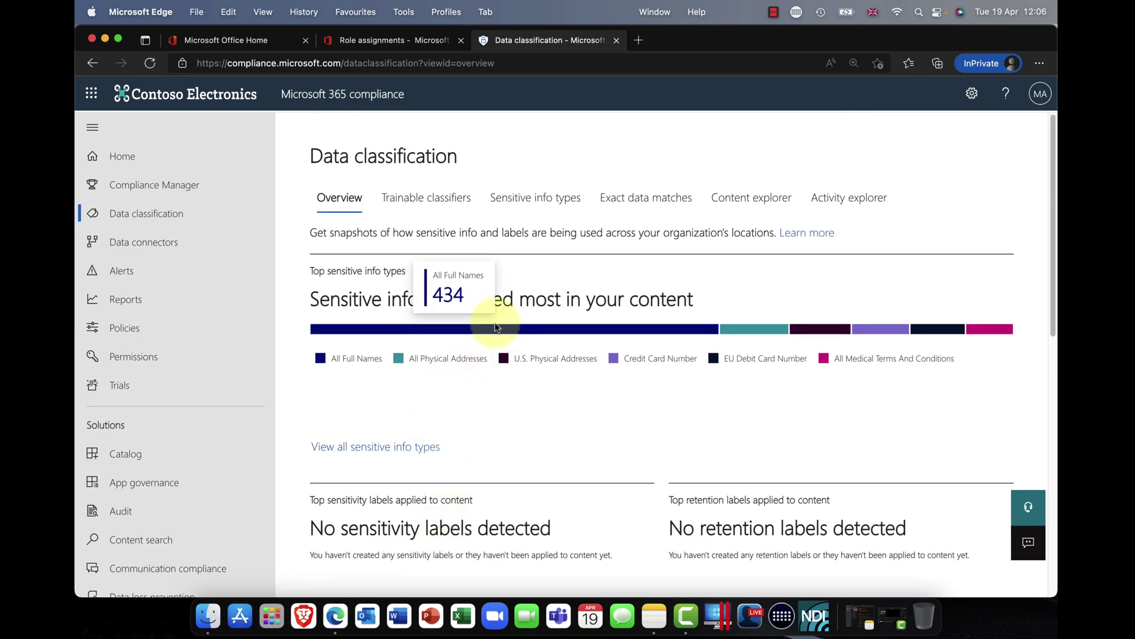
click(528, 204)
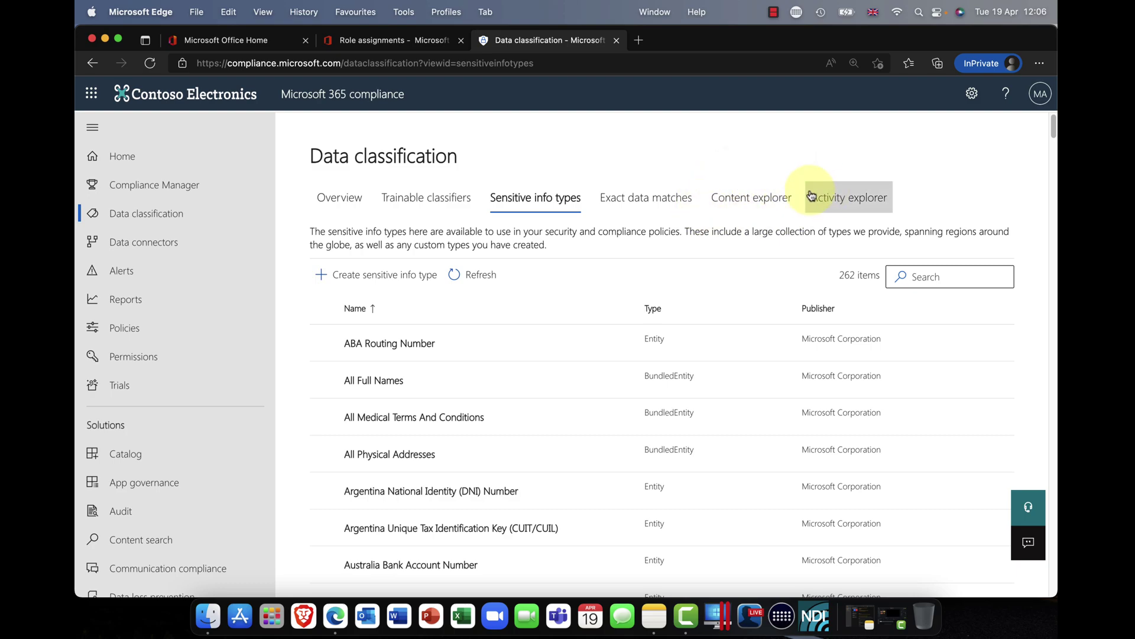
Browse Content explorer's info types and export All locations file counts as 'Data classification - Microsoft 365 compliance.csv'
click(748, 200)
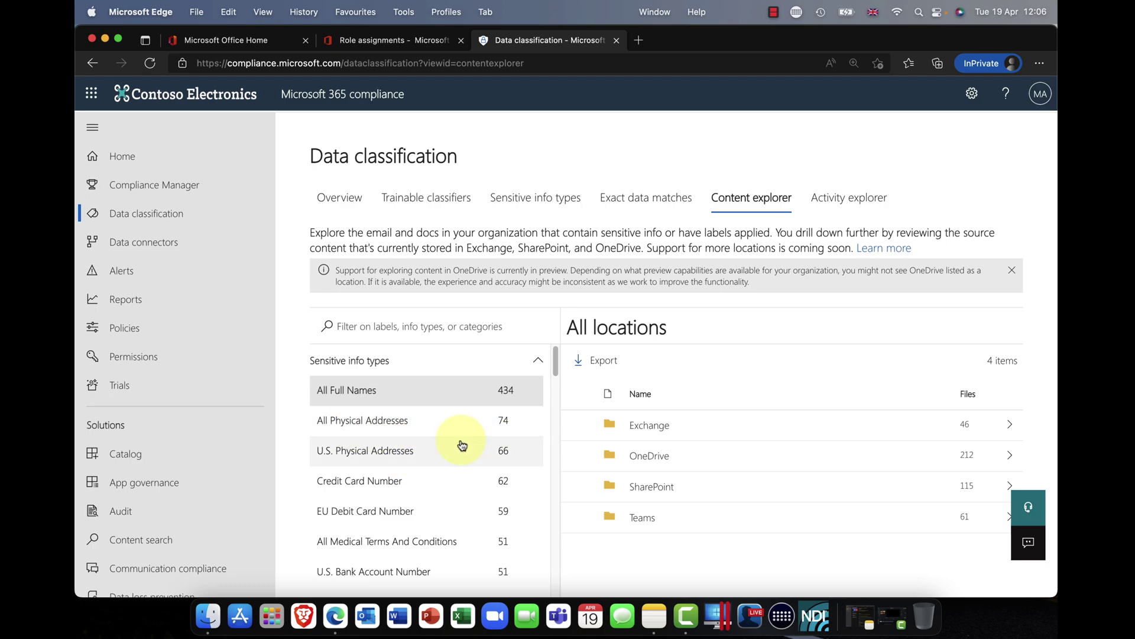
scroll(477, 466, down, 1)
scroll(478, 466, down, 2)
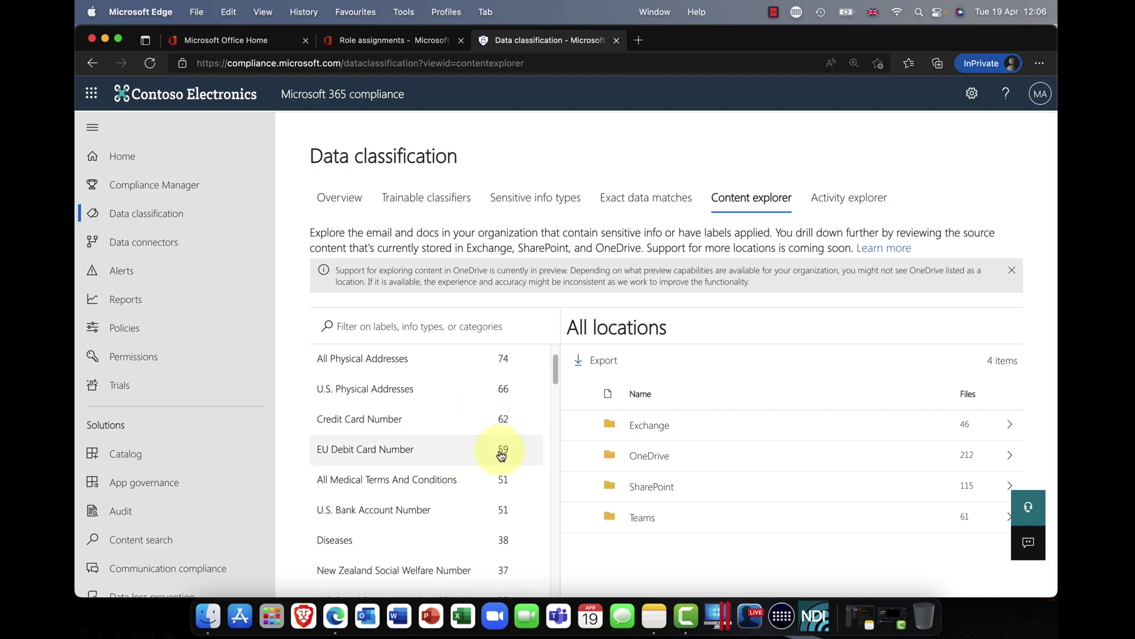
scroll(489, 480, down, 2)
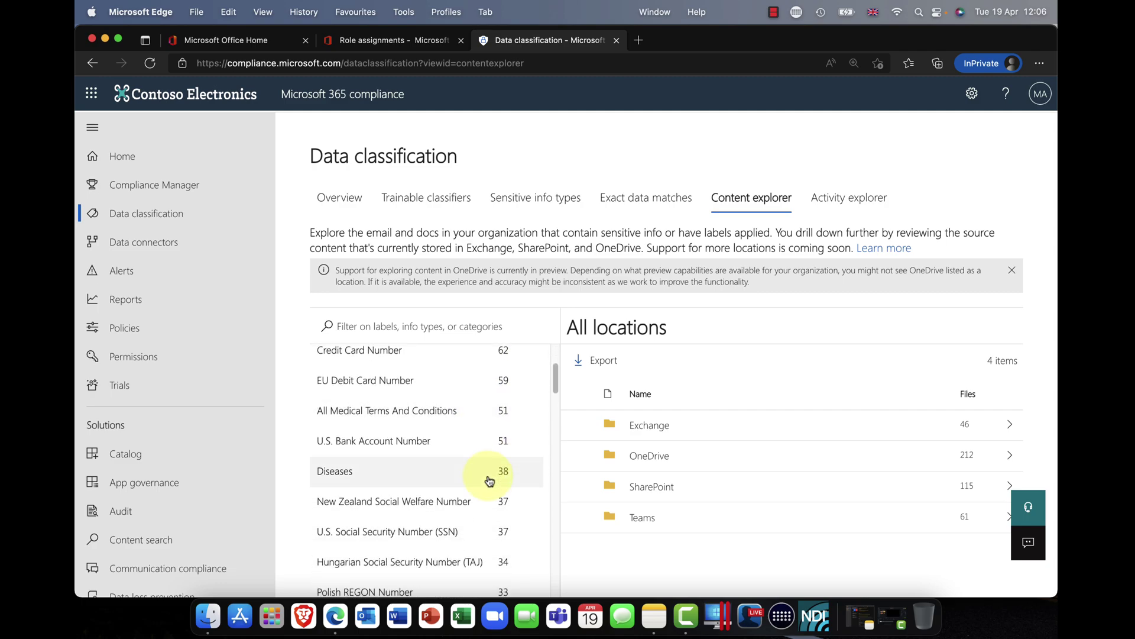
scroll(489, 481, down, 2)
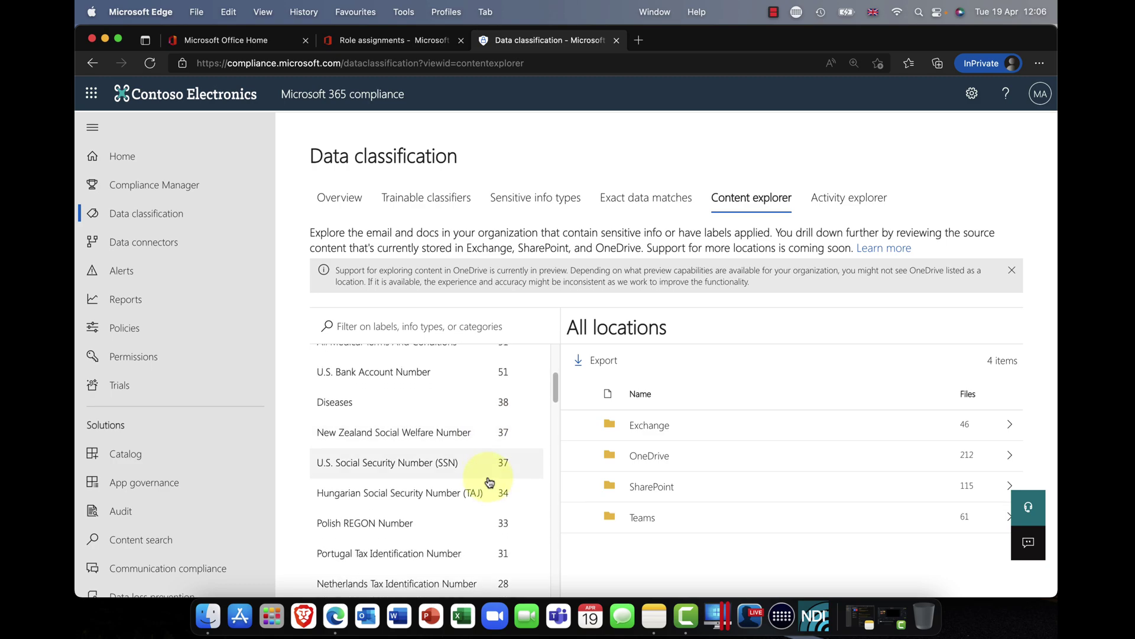
scroll(489, 481, down, 2)
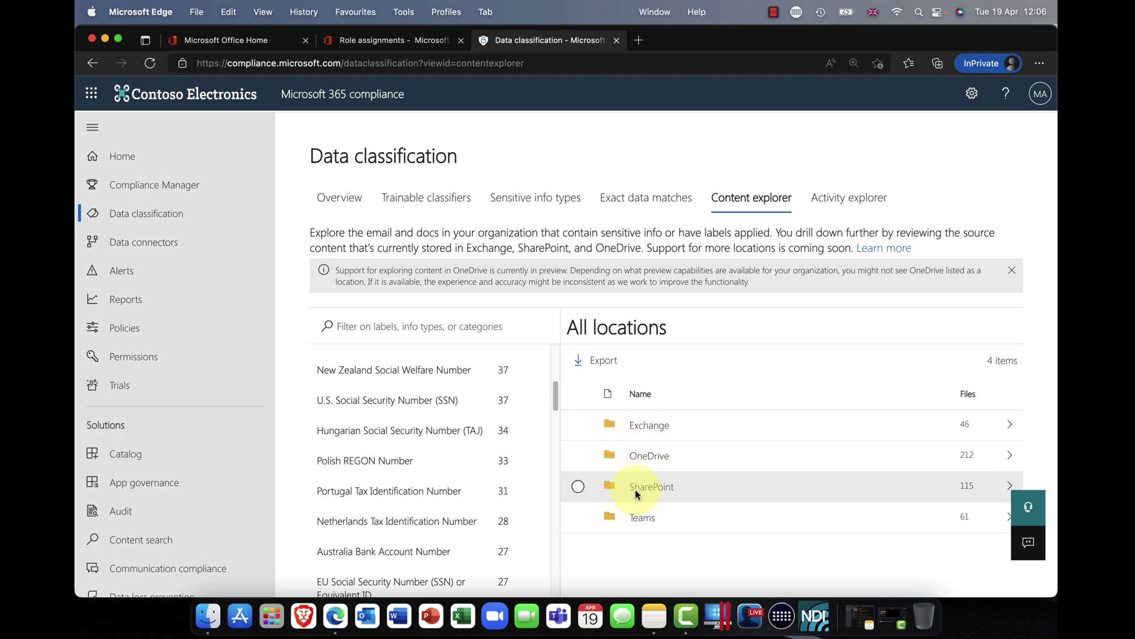
click(602, 365)
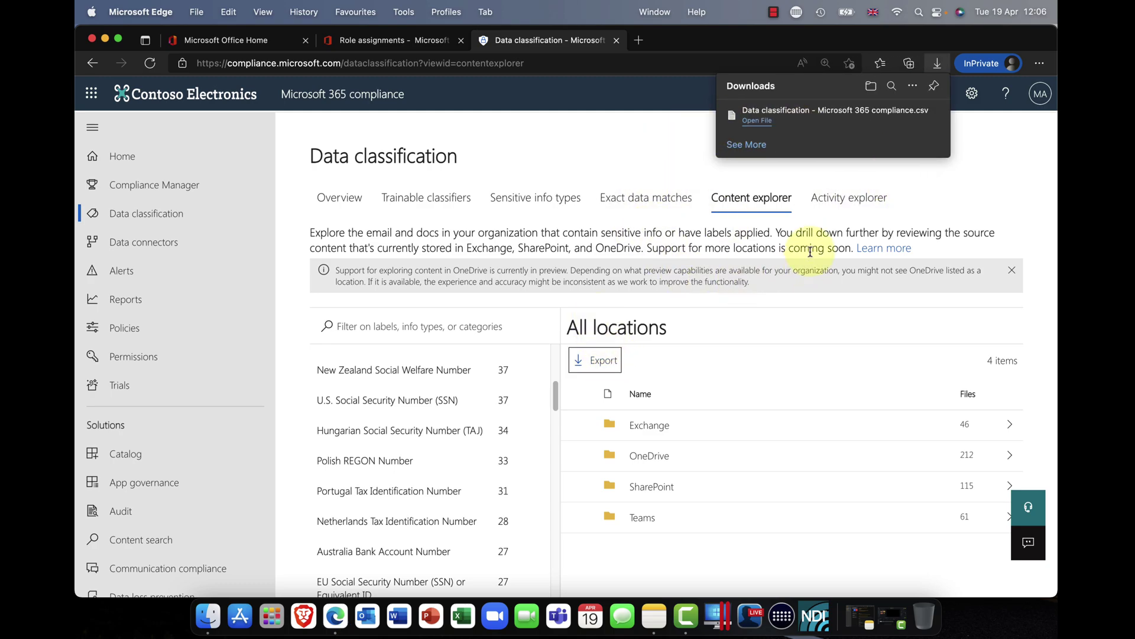
mouse_move(754, 122)
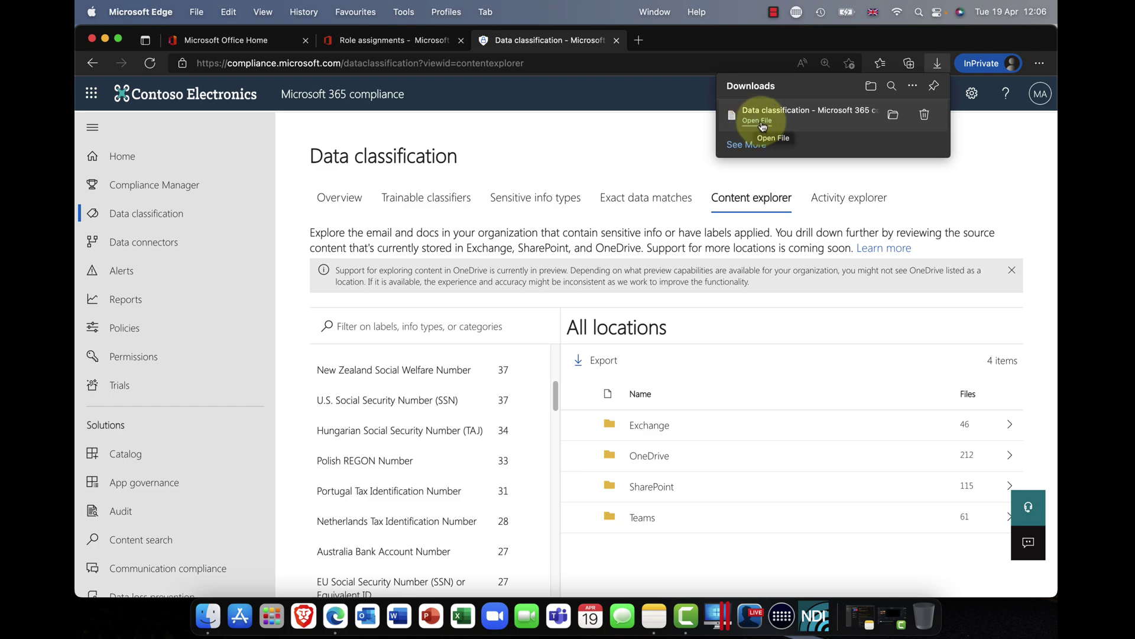
click(763, 126)
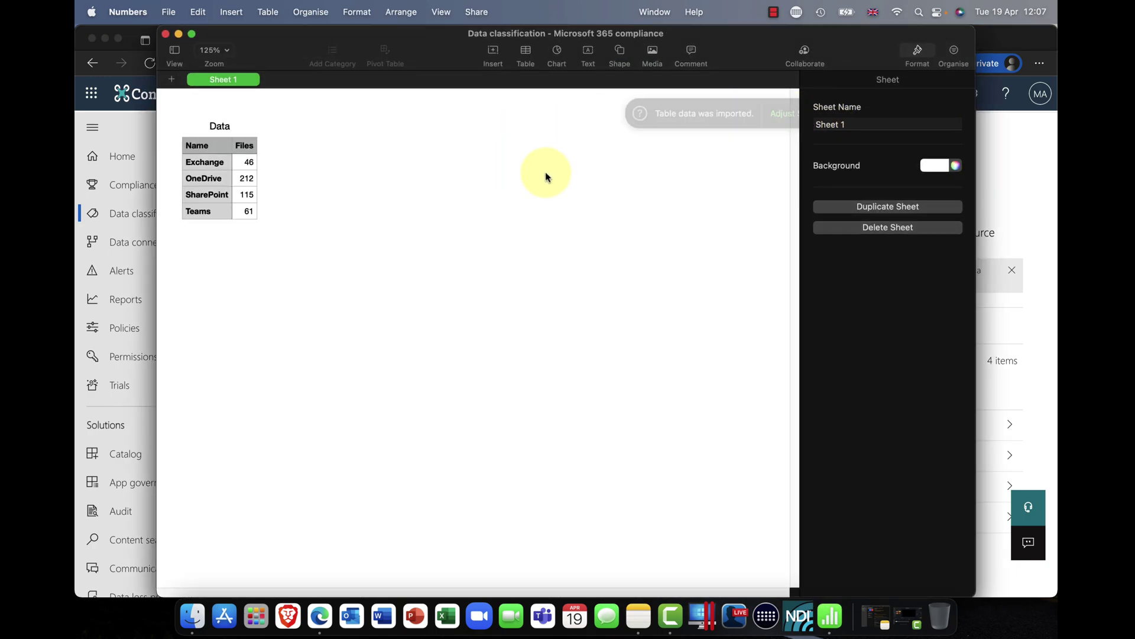
click(164, 33)
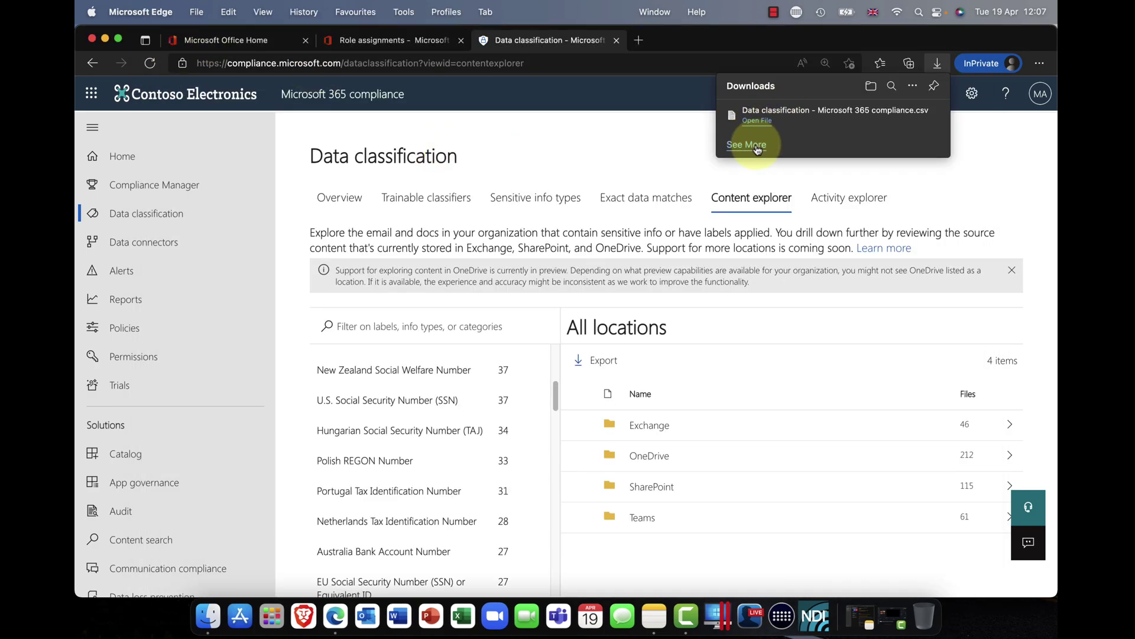
mouse_move(787, 119)
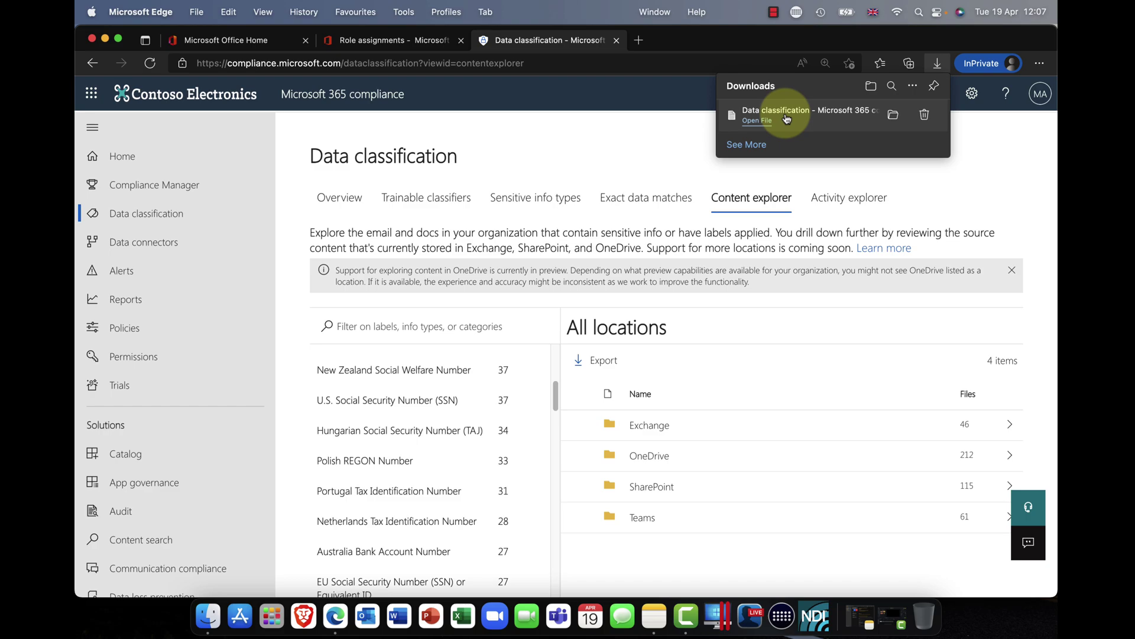
Open the downloaded 'Data classification - Microsoft 365 compliance.csv' from Downloads in Microsoft Excel instead of Numbers
click(893, 117)
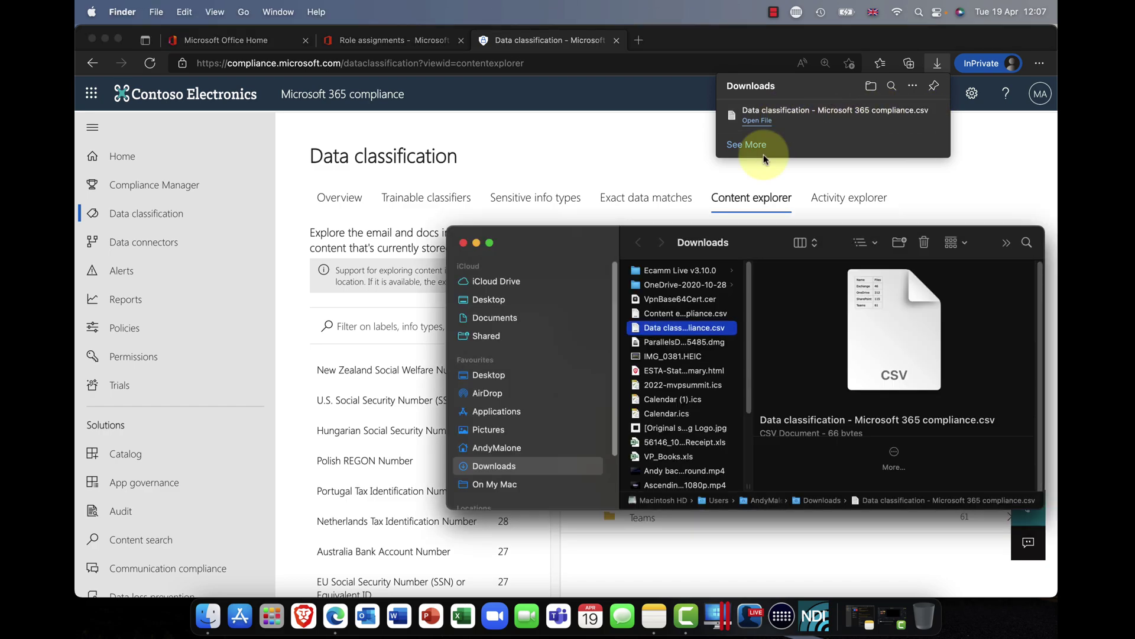
right_click(686, 328)
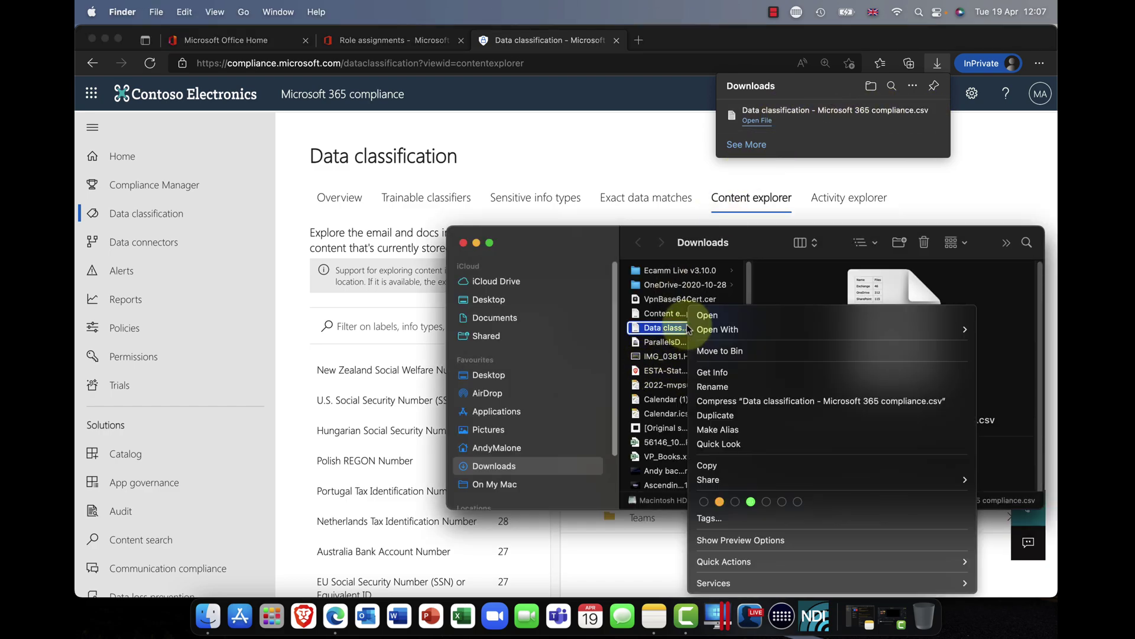
mouse_move(709, 330)
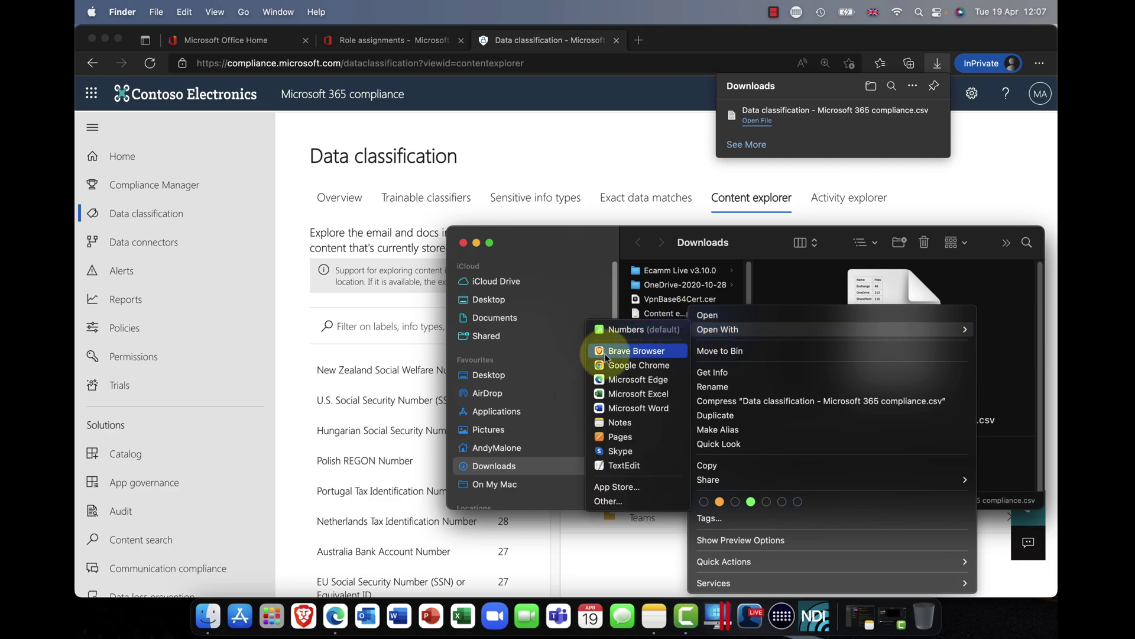
click(620, 394)
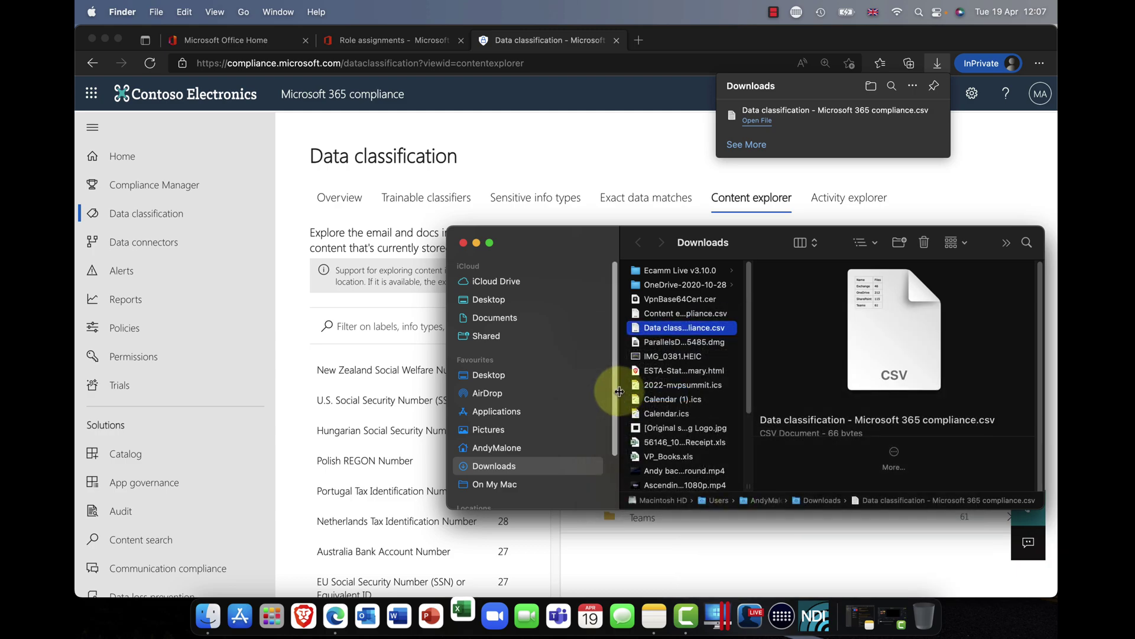
click(588, 160)
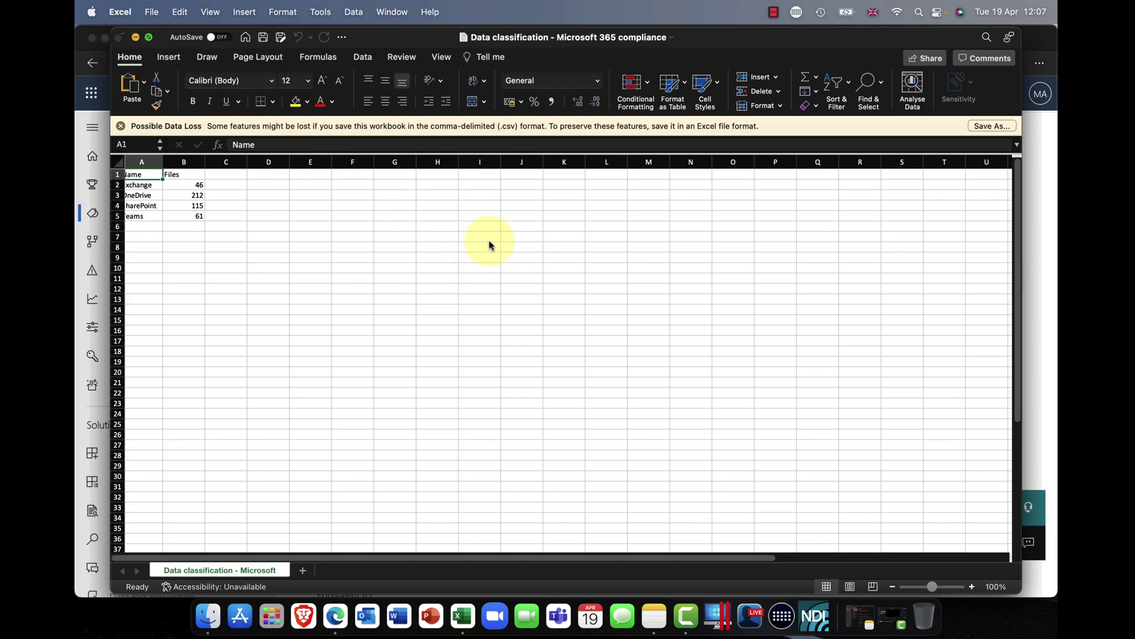
key(super+w)
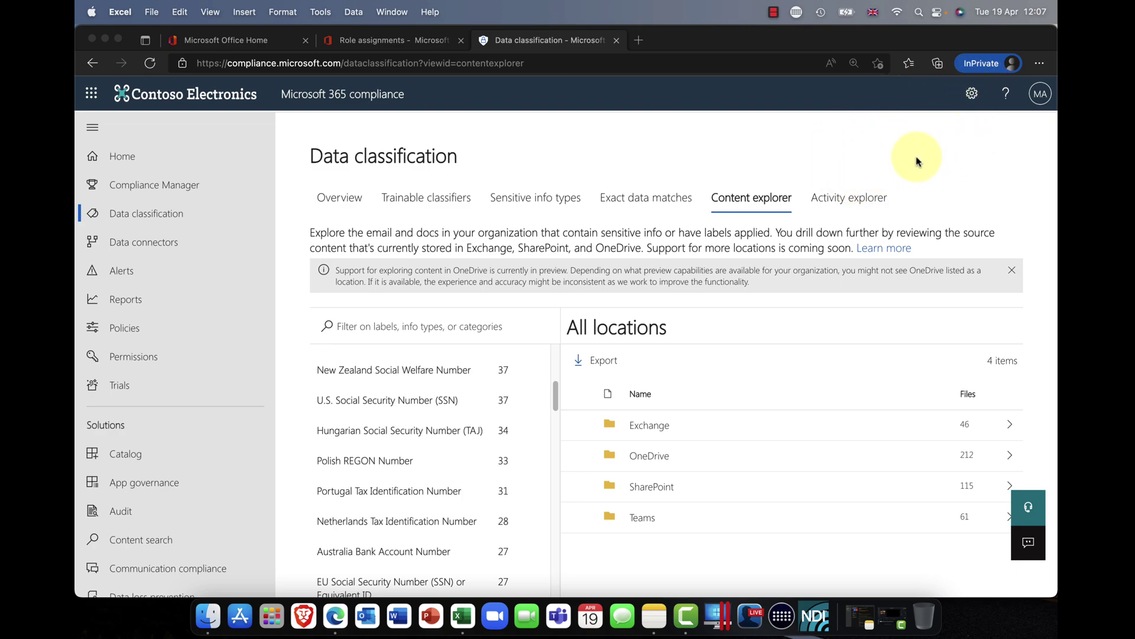
click(837, 204)
click(833, 204)
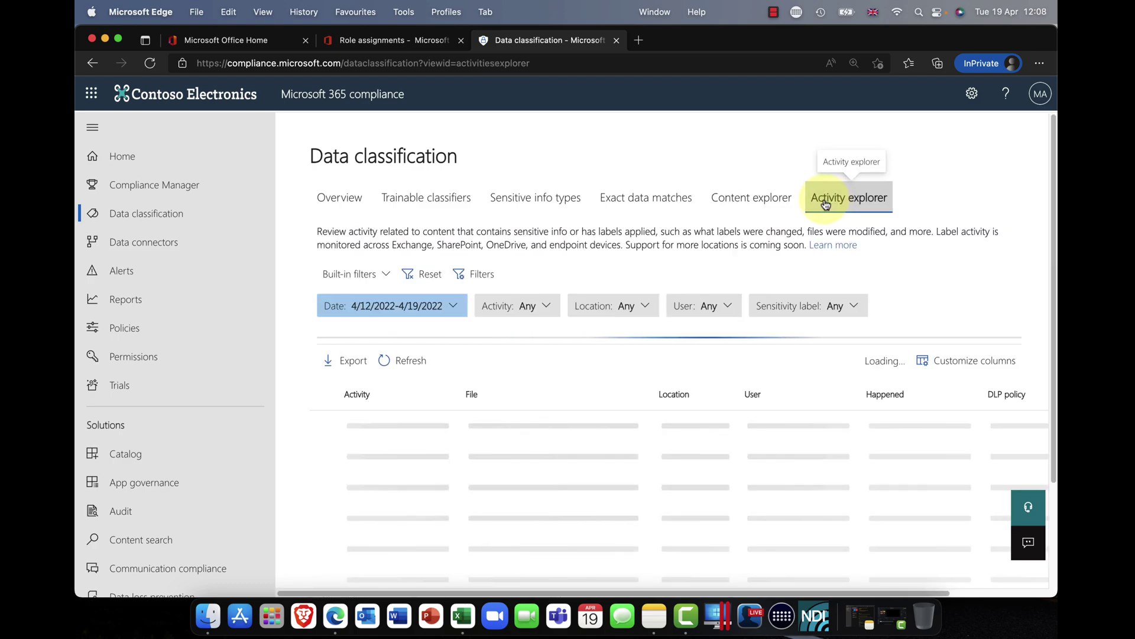
click(737, 202)
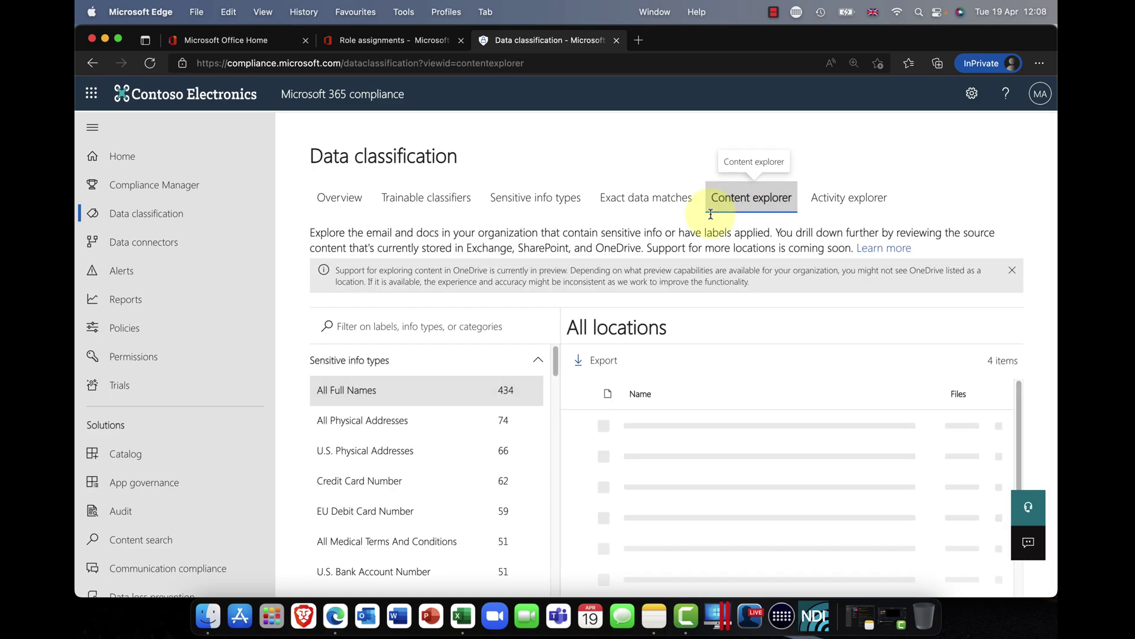